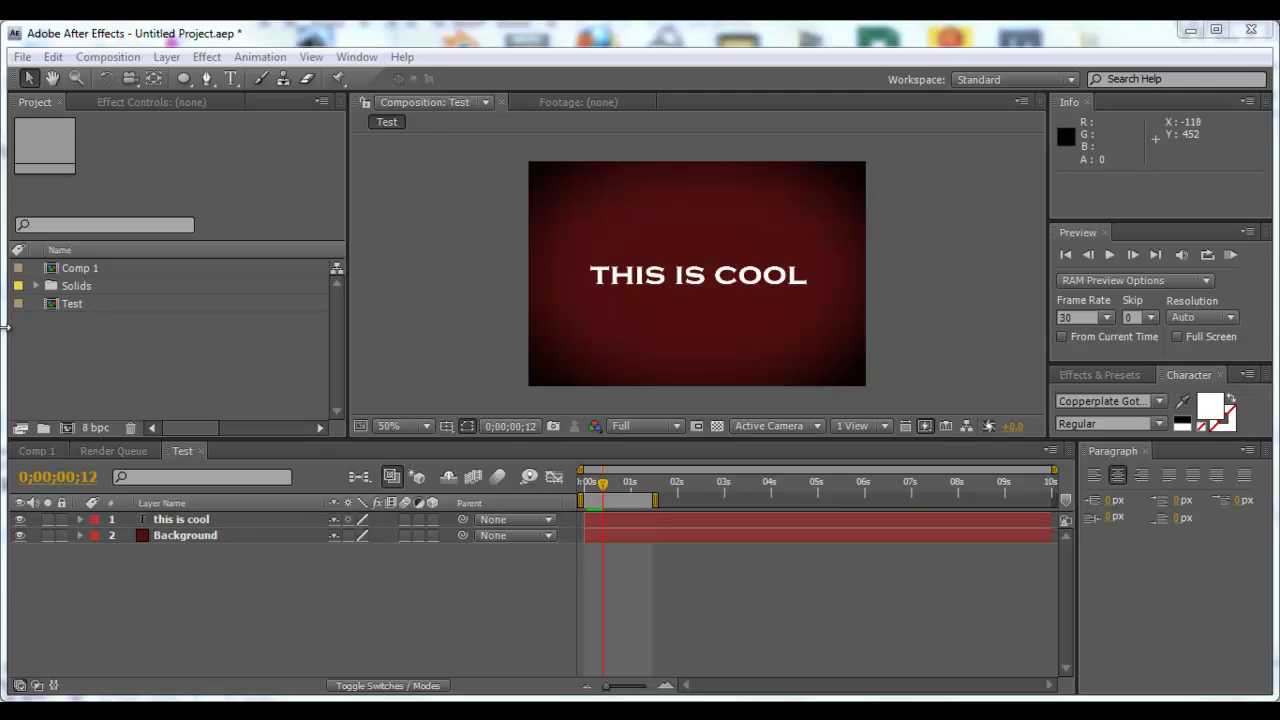
Step: Show the Effect Controls panel in place of the Project panel on the left
{"action": "left_click", "coordinate": [159, 101]}
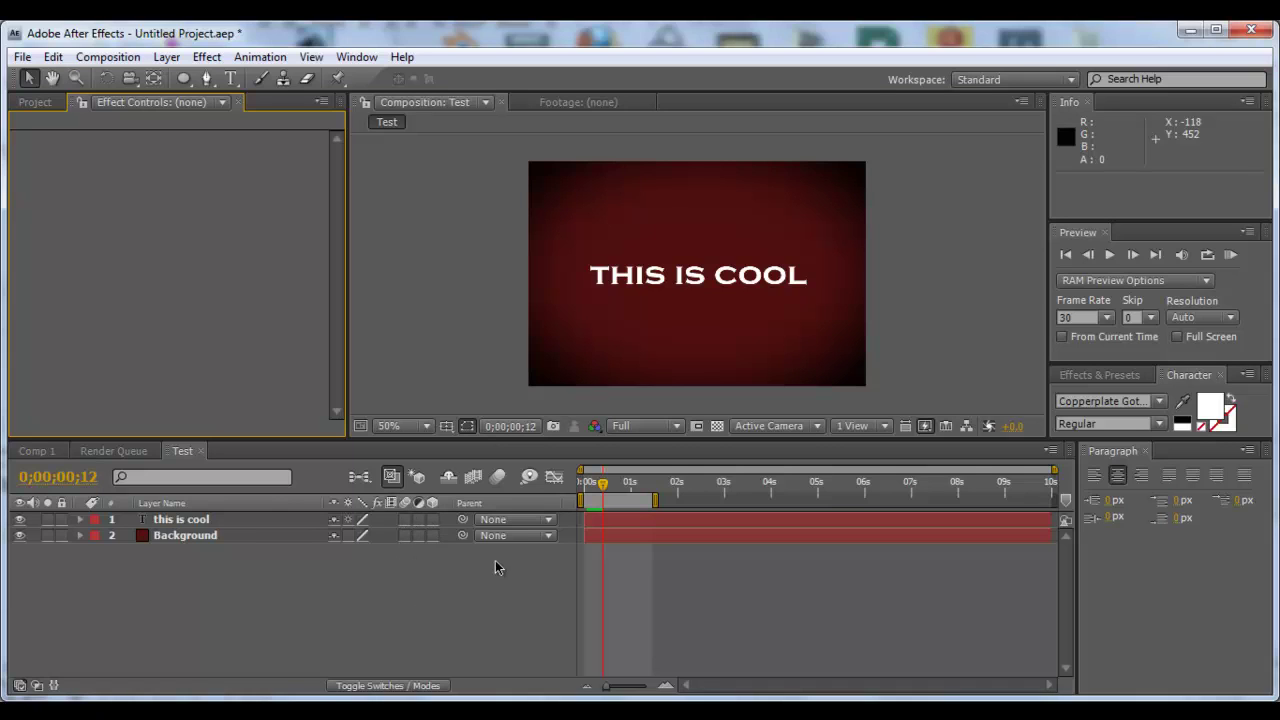
{"action": "left_click", "coordinate": [397, 687]}
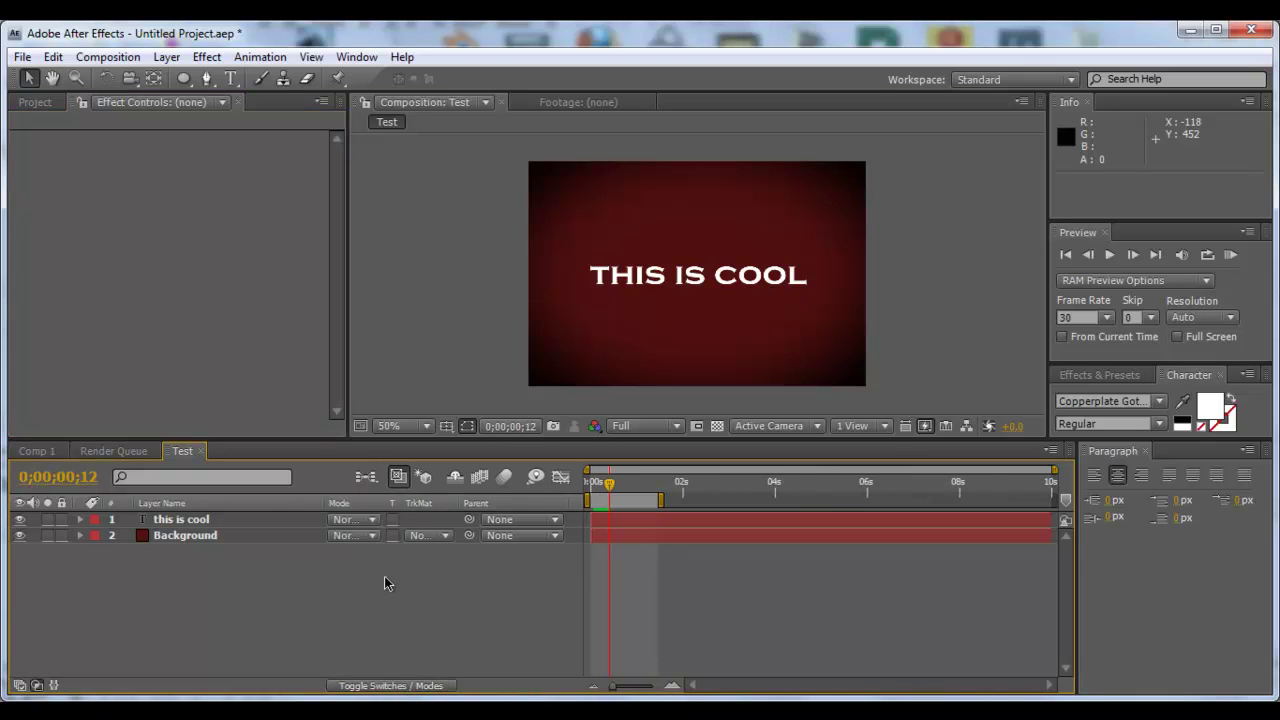
{"action": "left_click", "coordinate": [372, 523]}
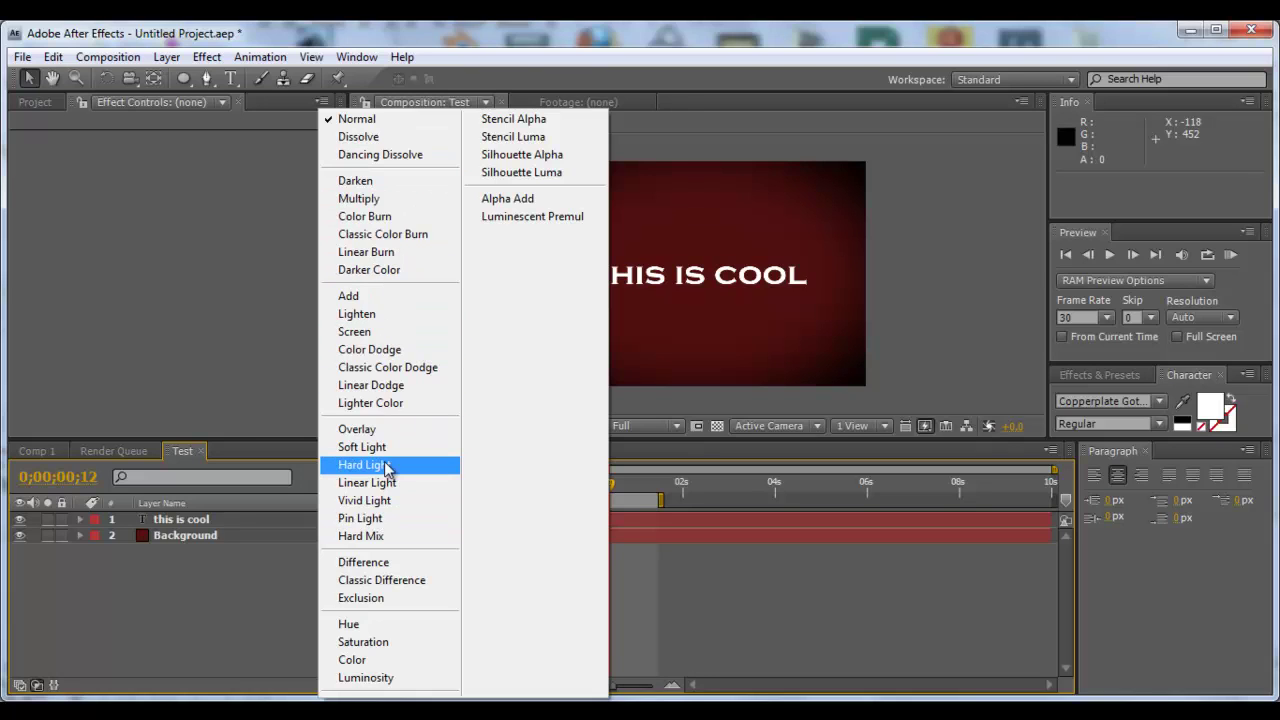
{"action": "left_click", "coordinate": [221, 580]}
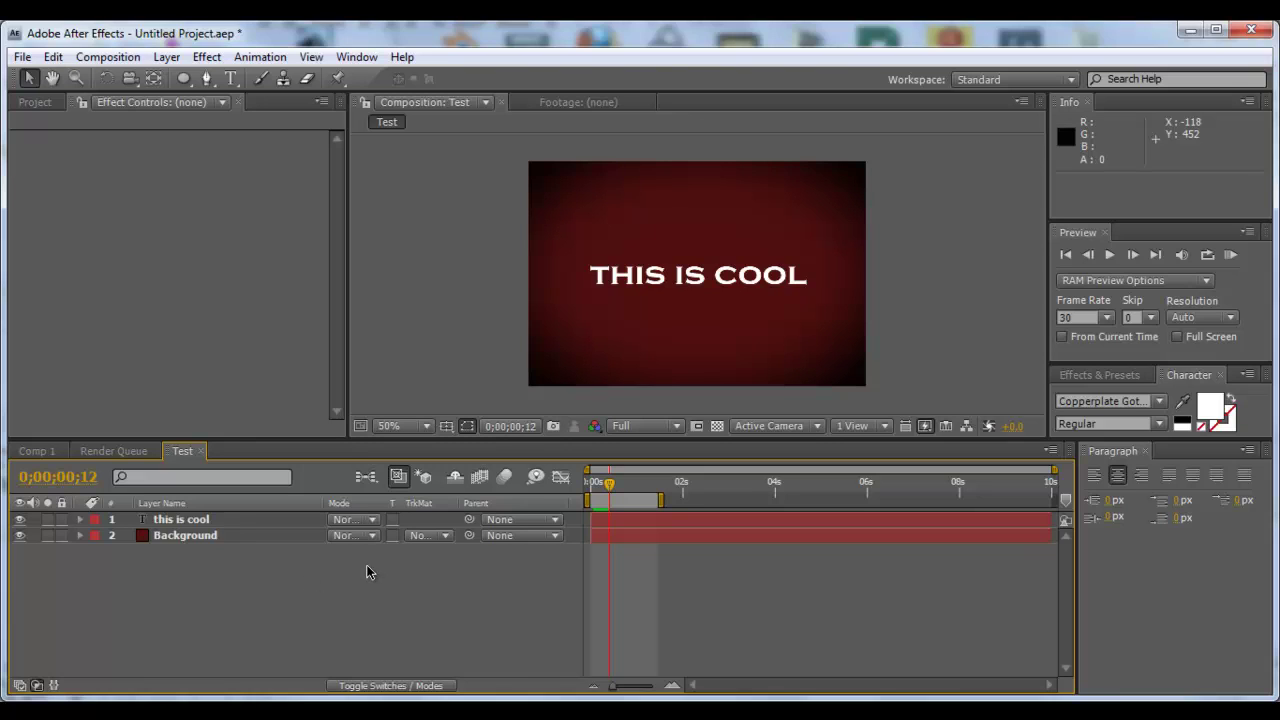
{"action": "left_click", "coordinate": [393, 686]}
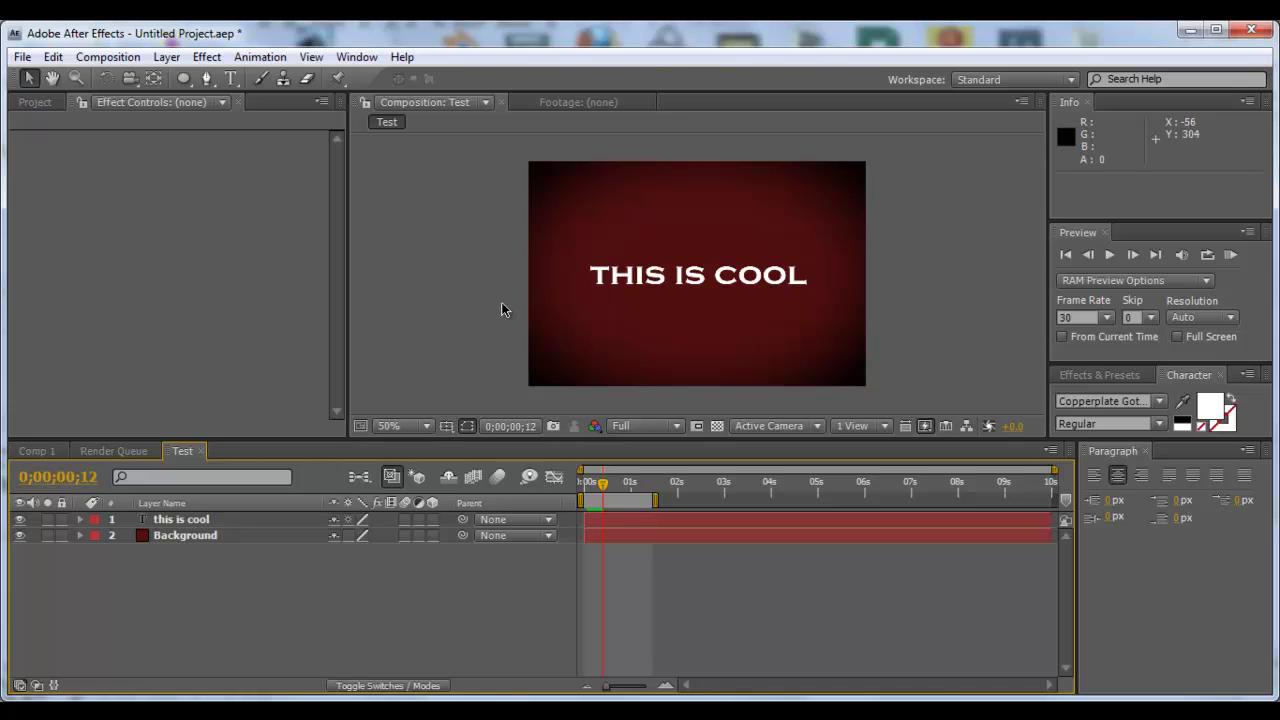
{"action": "left_click", "coordinate": [446, 425]}
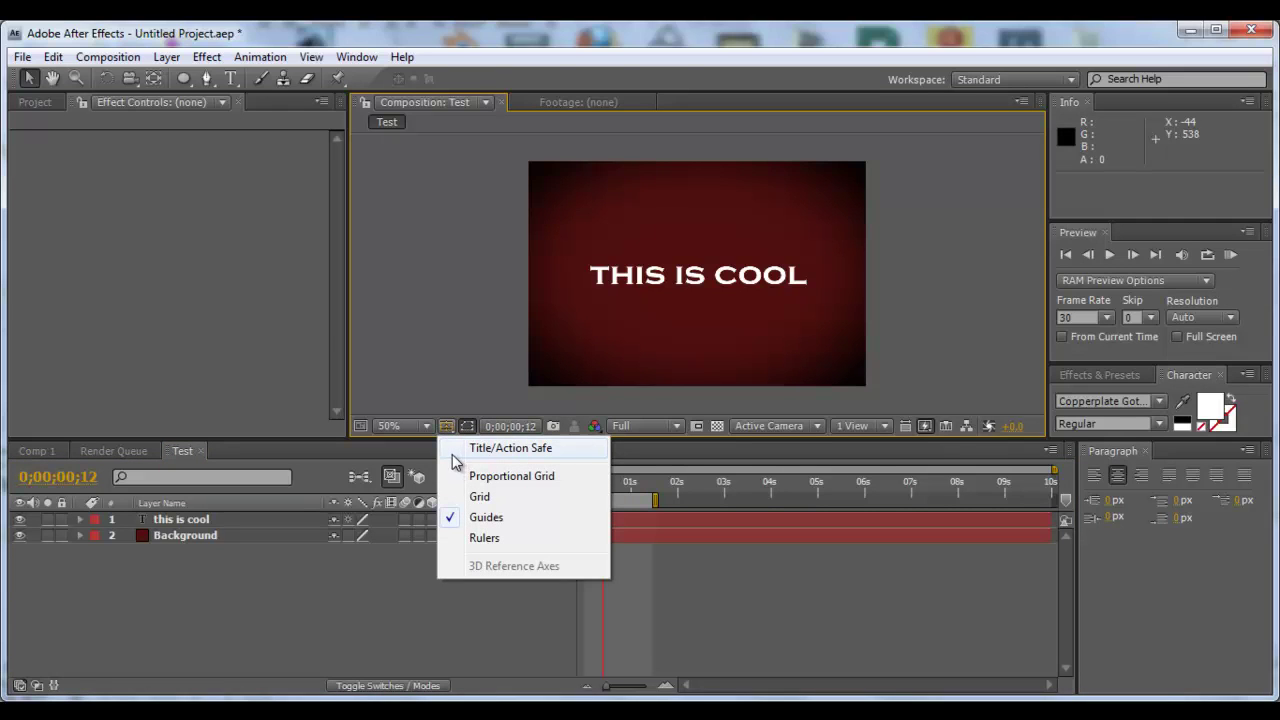
{"action": "left_click", "coordinate": [455, 448]}
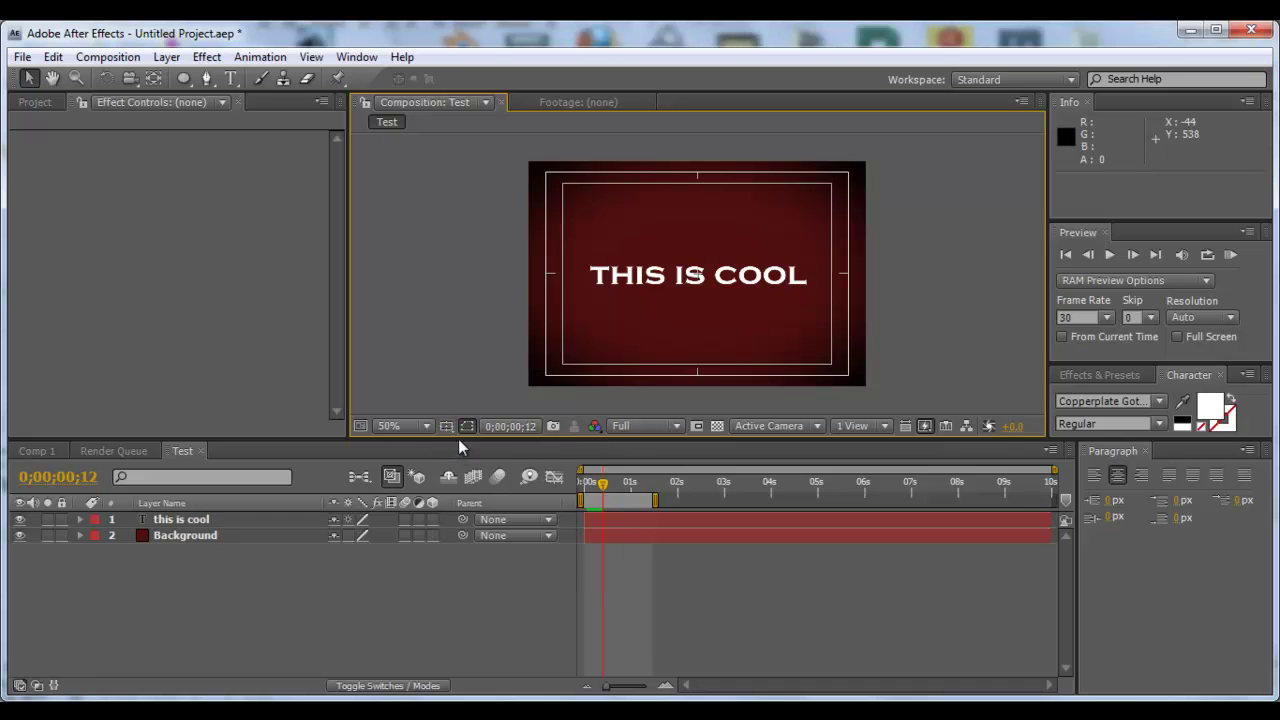
{"action": "left_click", "coordinate": [446, 427]}
{"action": "left_click", "coordinate": [489, 450]}
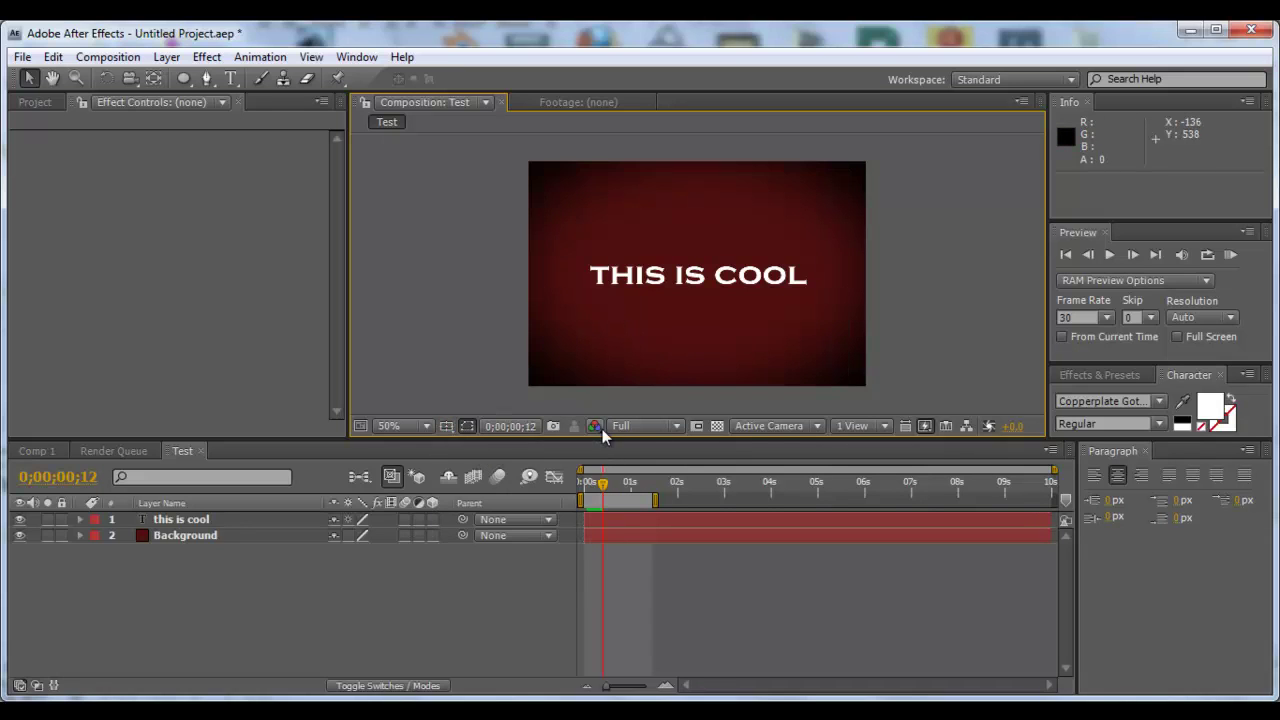
{"action": "left_click", "coordinate": [655, 425]}
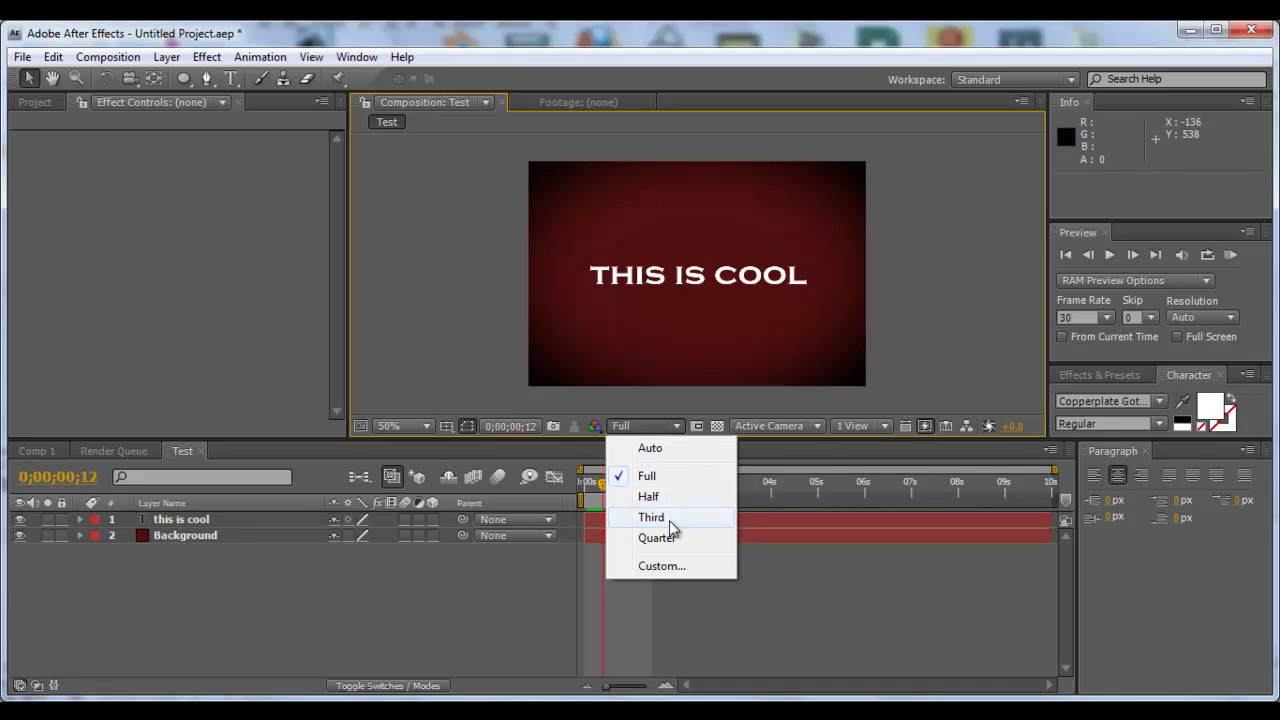
{"action": "left_click", "coordinate": [662, 421]}
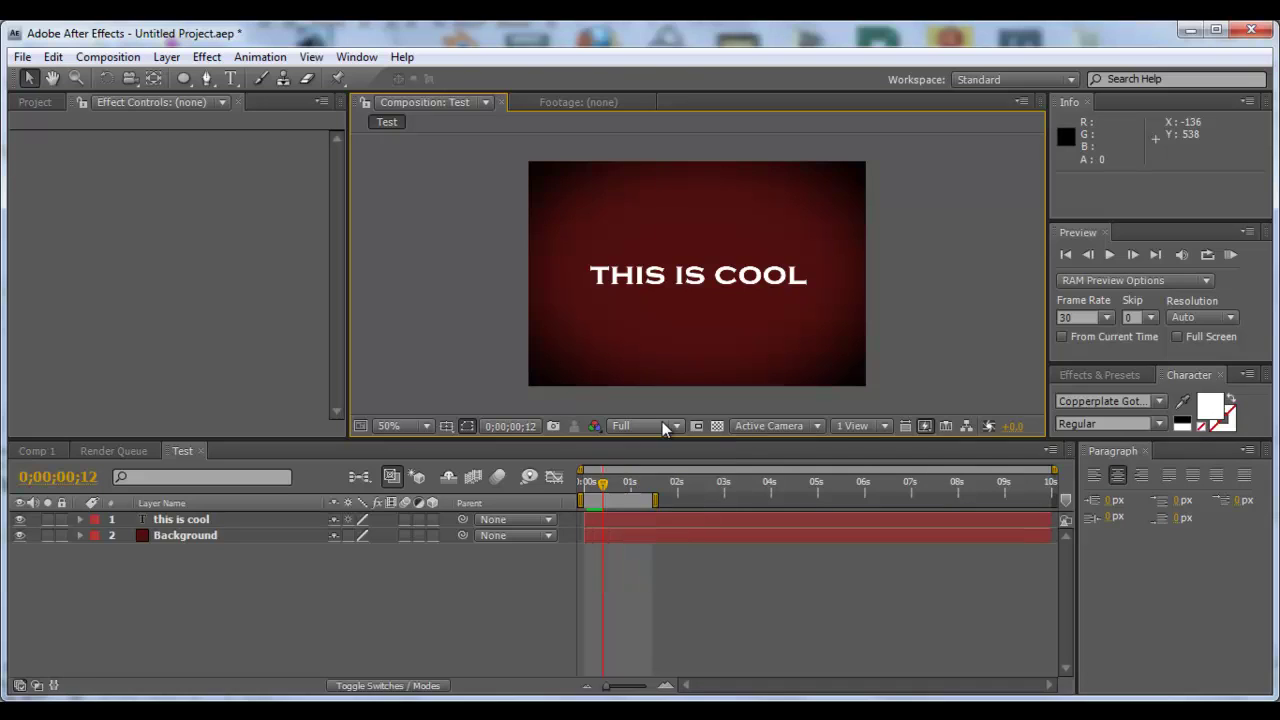
{"action": "left_click", "coordinate": [717, 426]}
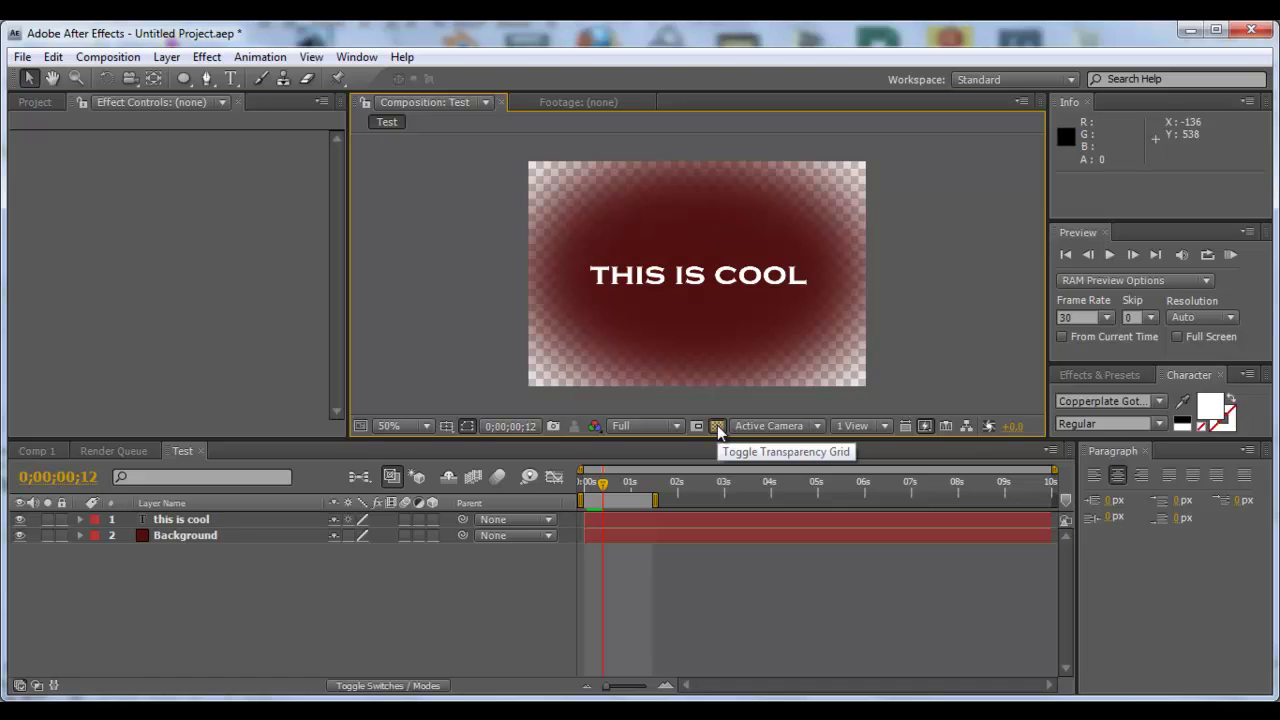
{"action": "left_click", "coordinate": [717, 426]}
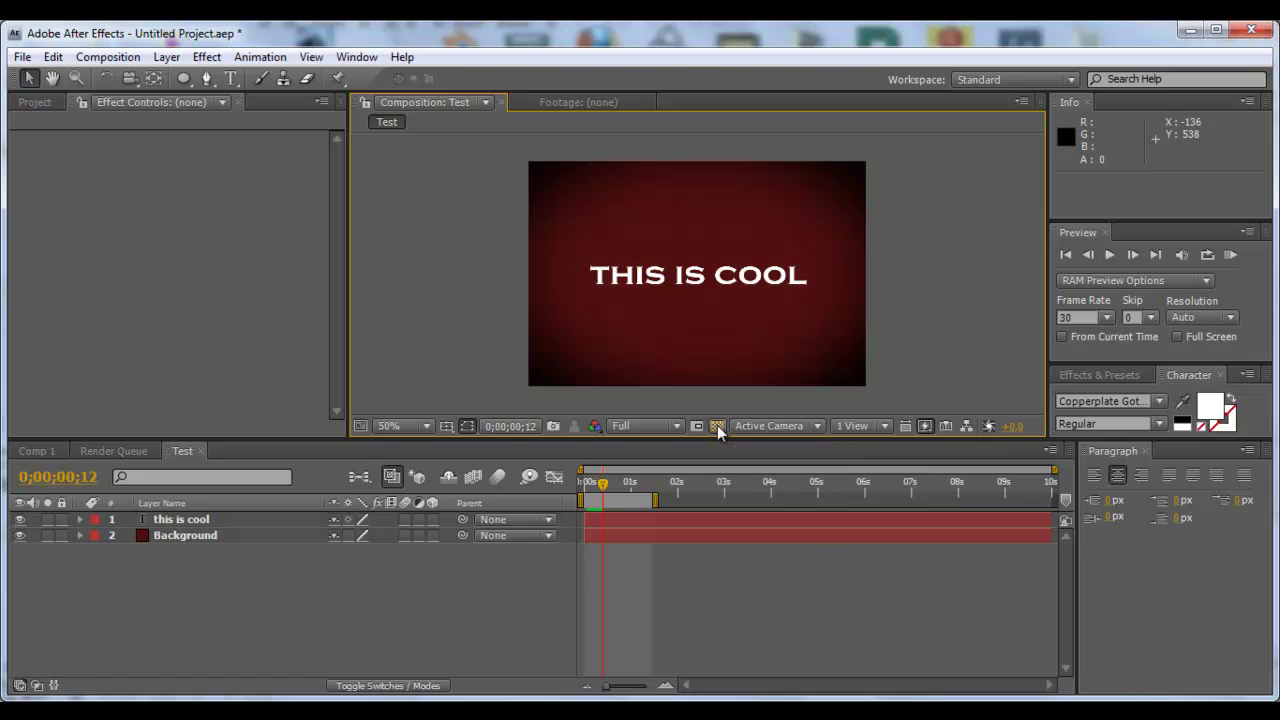
{"action": "left_click", "coordinate": [786, 426]}
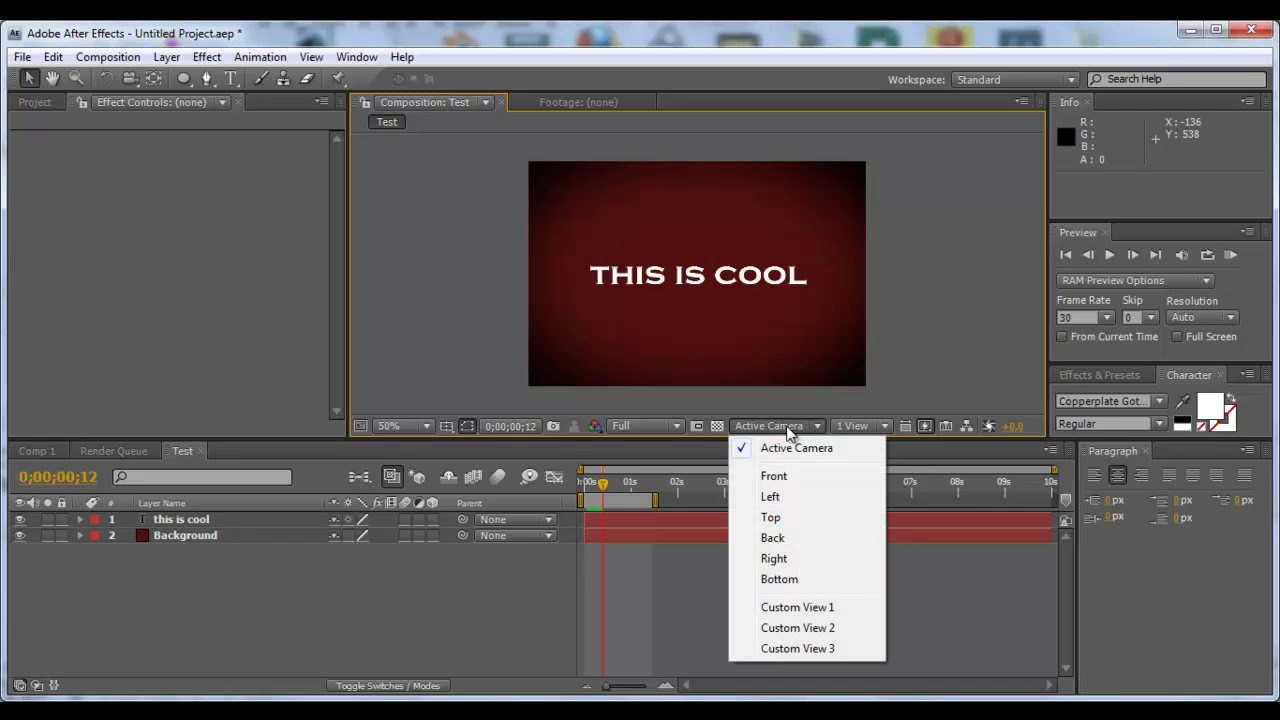
{"action": "left_click", "coordinate": [786, 426]}
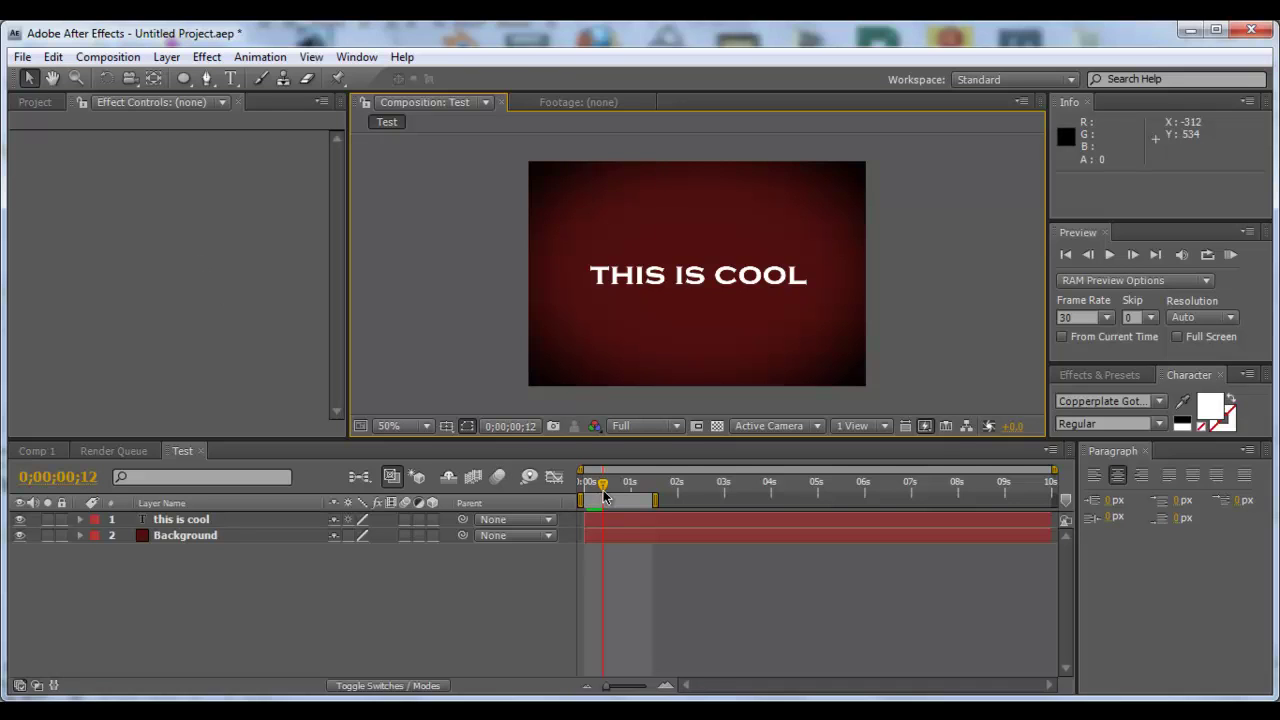
Step: Return to 0;00;00;00, preview the THIS IS COOL slide-in, then stop playback
{"action": "left_click_drag", "start_coordinate": [600, 486], "coordinate": [582, 488]}
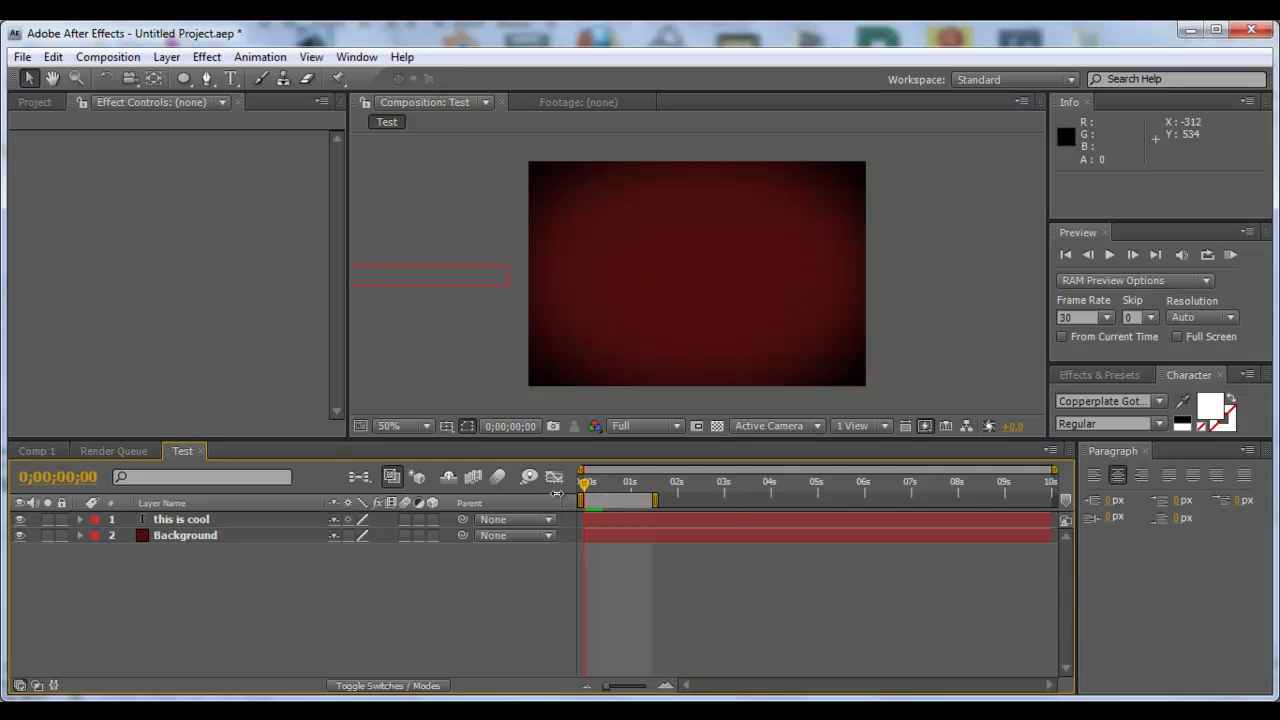
{"action": "key", "text": "space"}
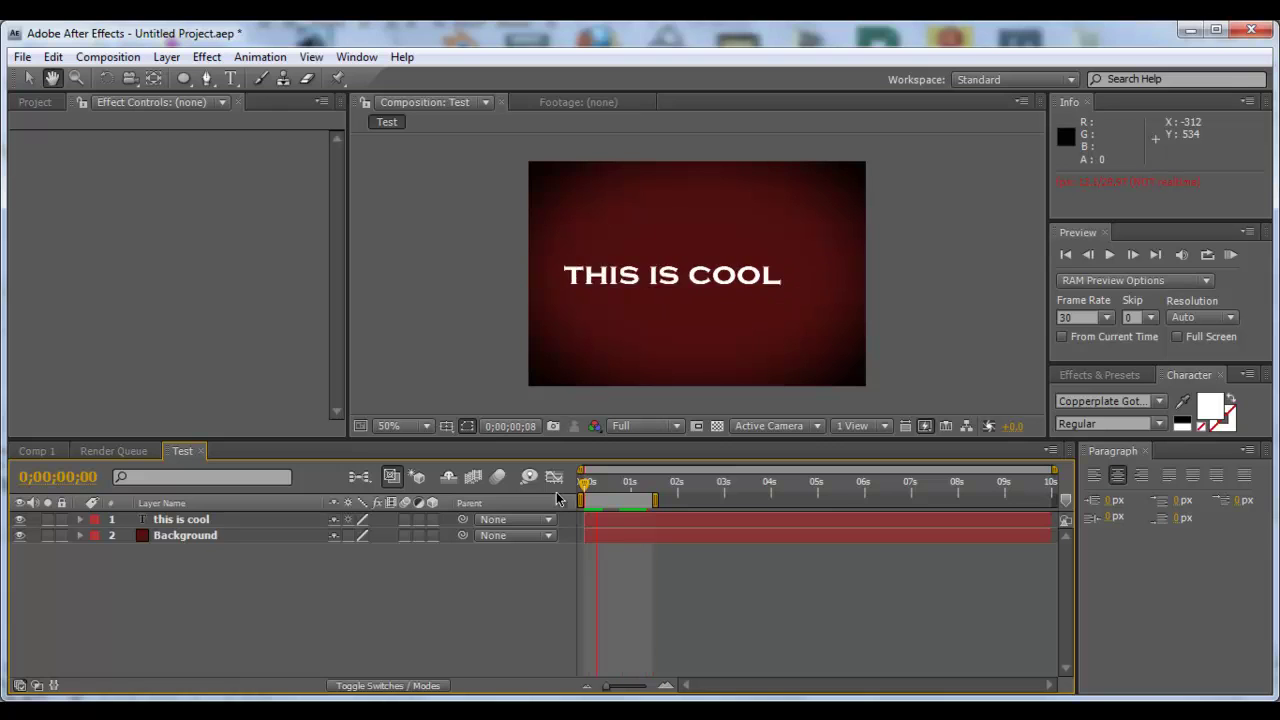
{"action": "key", "text": "v"}
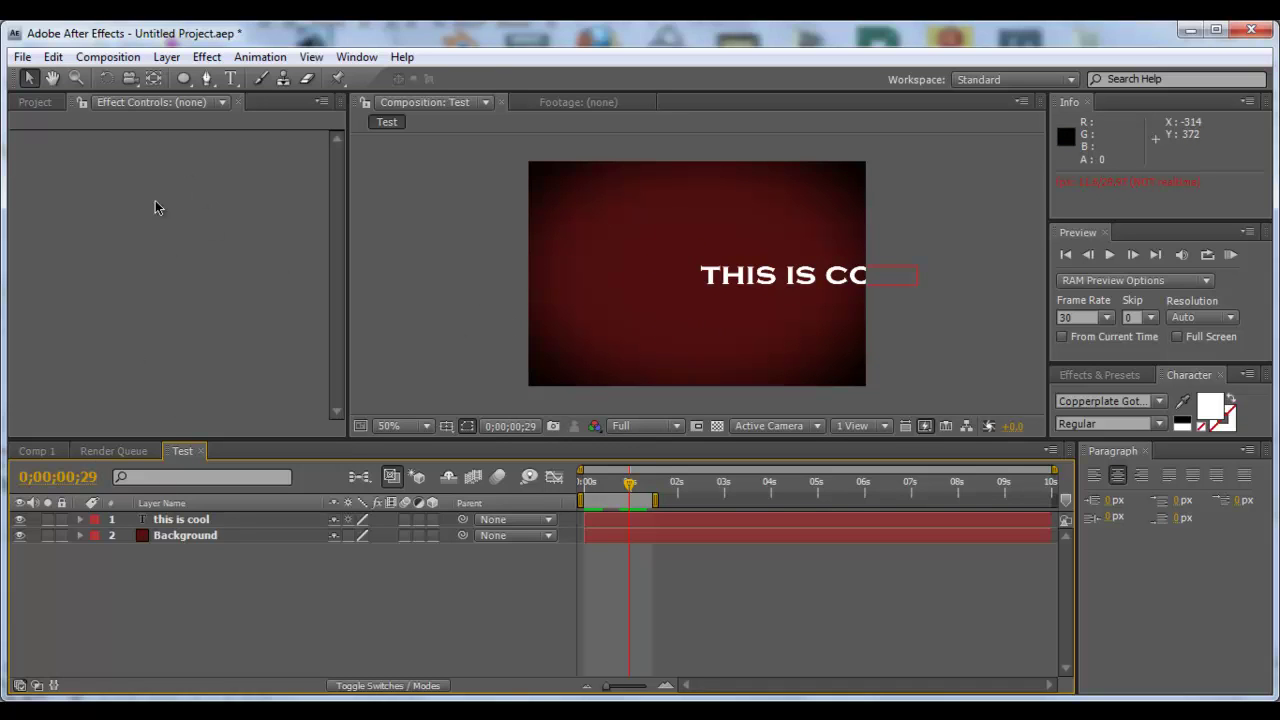
Step: Create composition 'test2' with the NTSC DV preset at 30 frames per second
{"action": "left_click", "coordinate": [108, 57]}
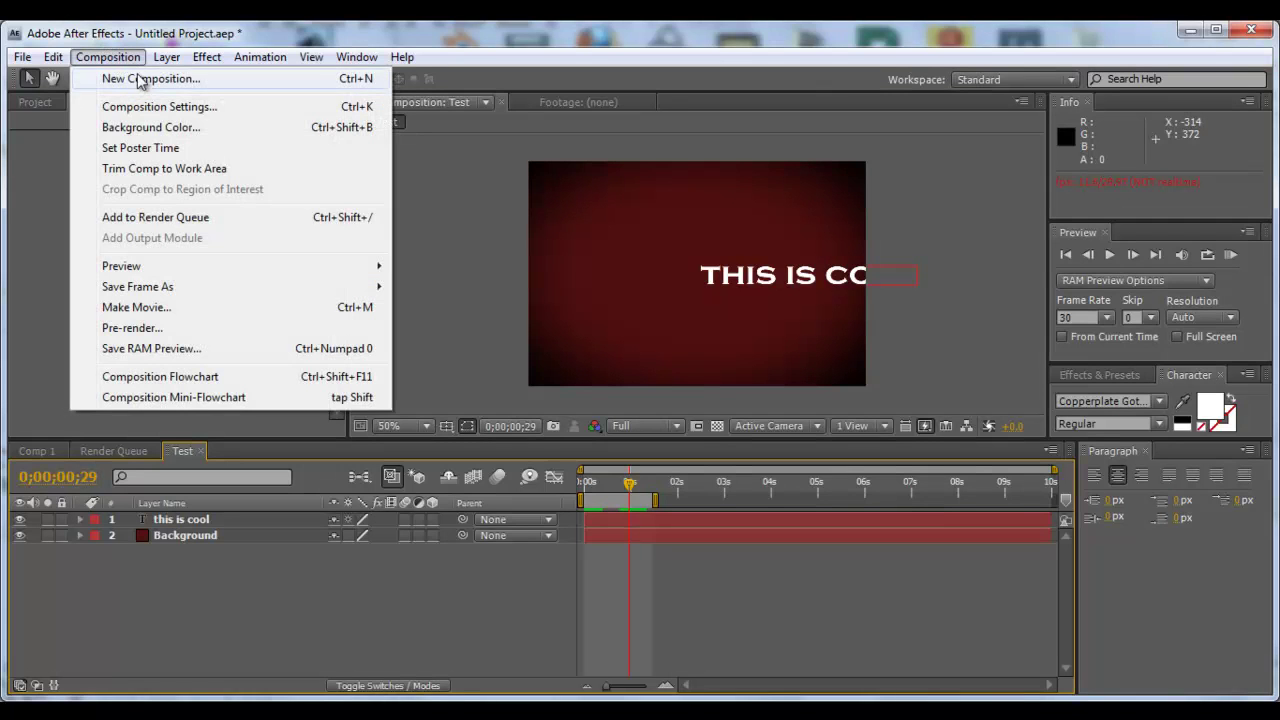
{"action": "left_click", "coordinate": [139, 79]}
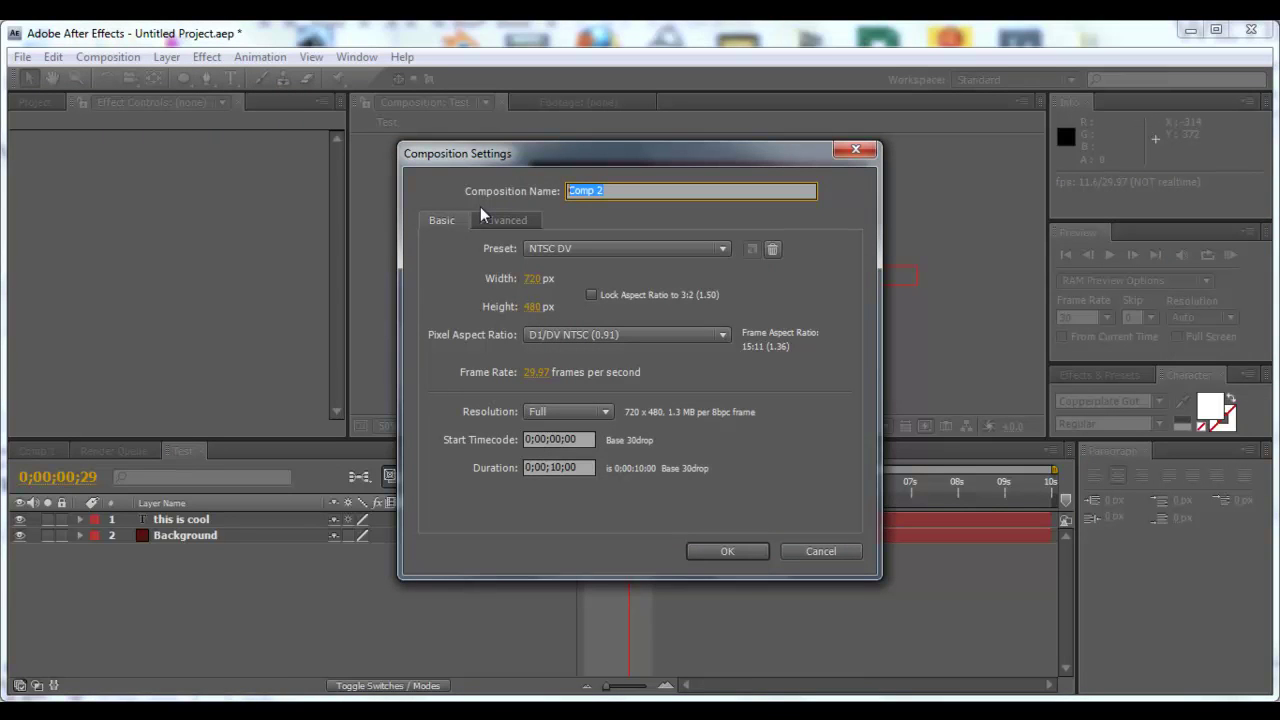
{"action": "type", "text": "test2"}
{"action": "left_click", "coordinate": [719, 248]}
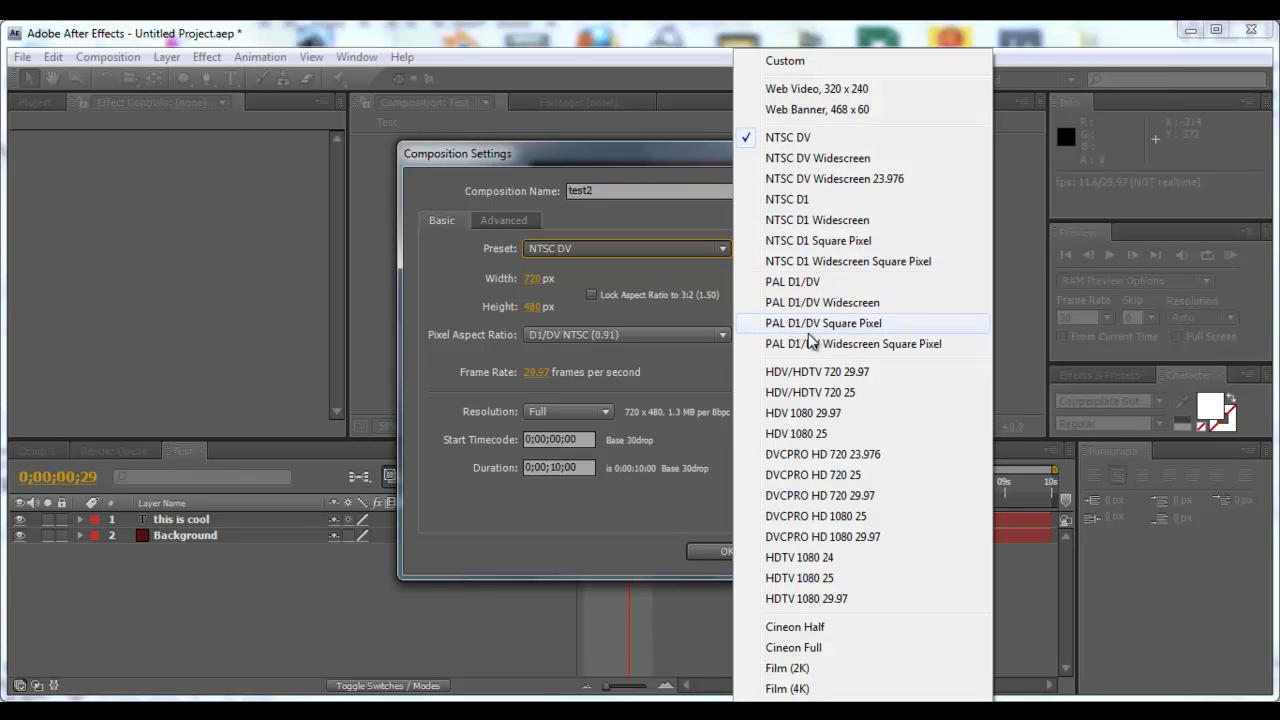
{"action": "left_click", "coordinate": [724, 247]}
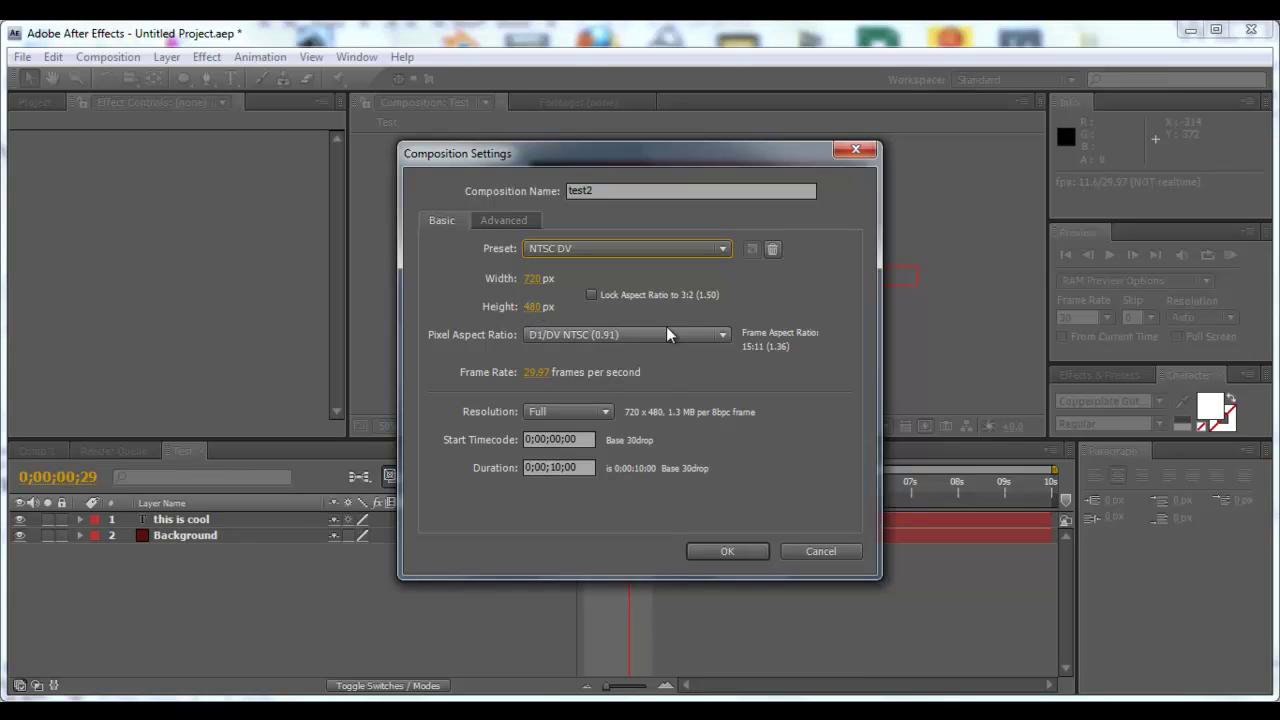
{"action": "left_click", "coordinate": [533, 375]}
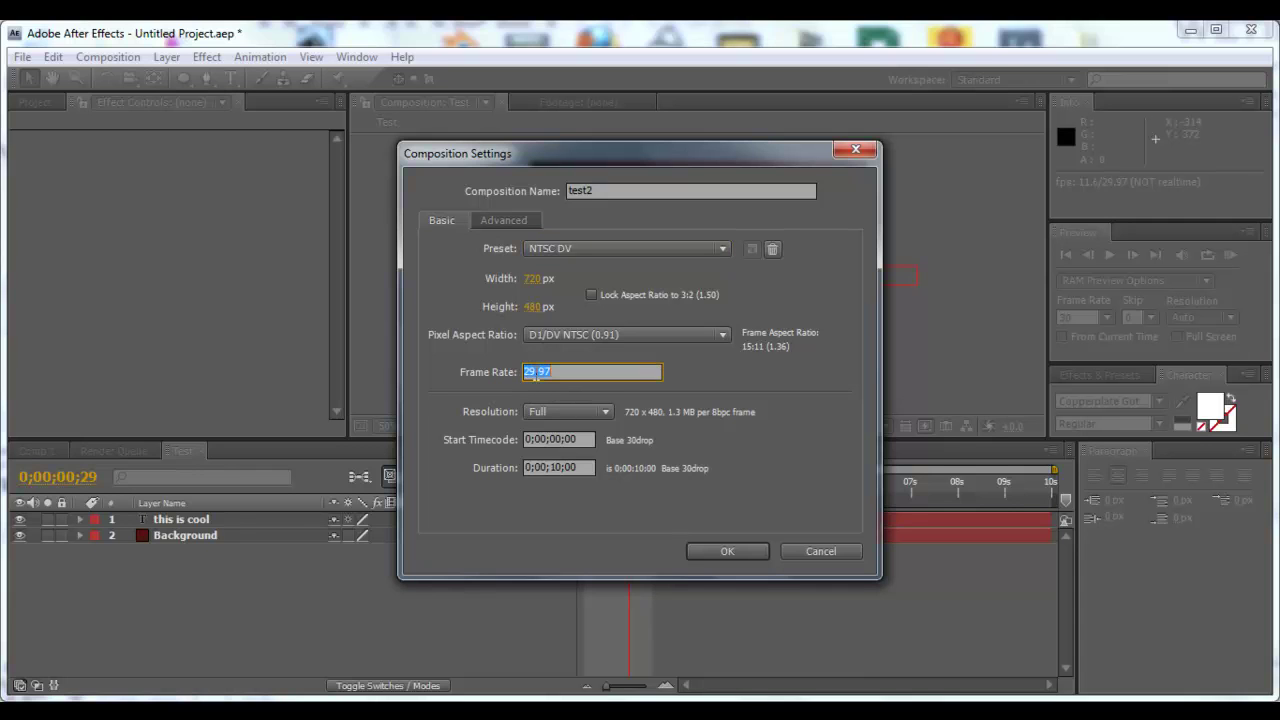
{"action": "type", "text": "30"}
{"action": "key", "text": "Return"}
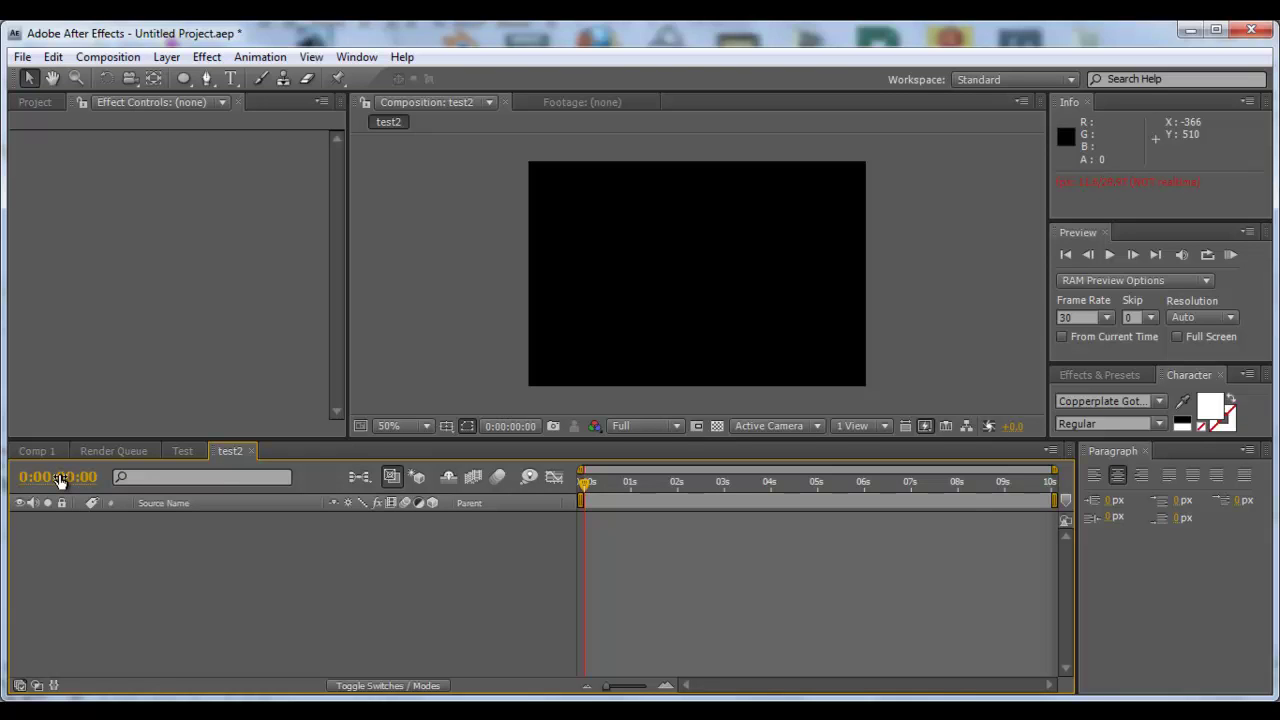
{"action": "left_click", "coordinate": [59, 474], "text": "ctrl"}
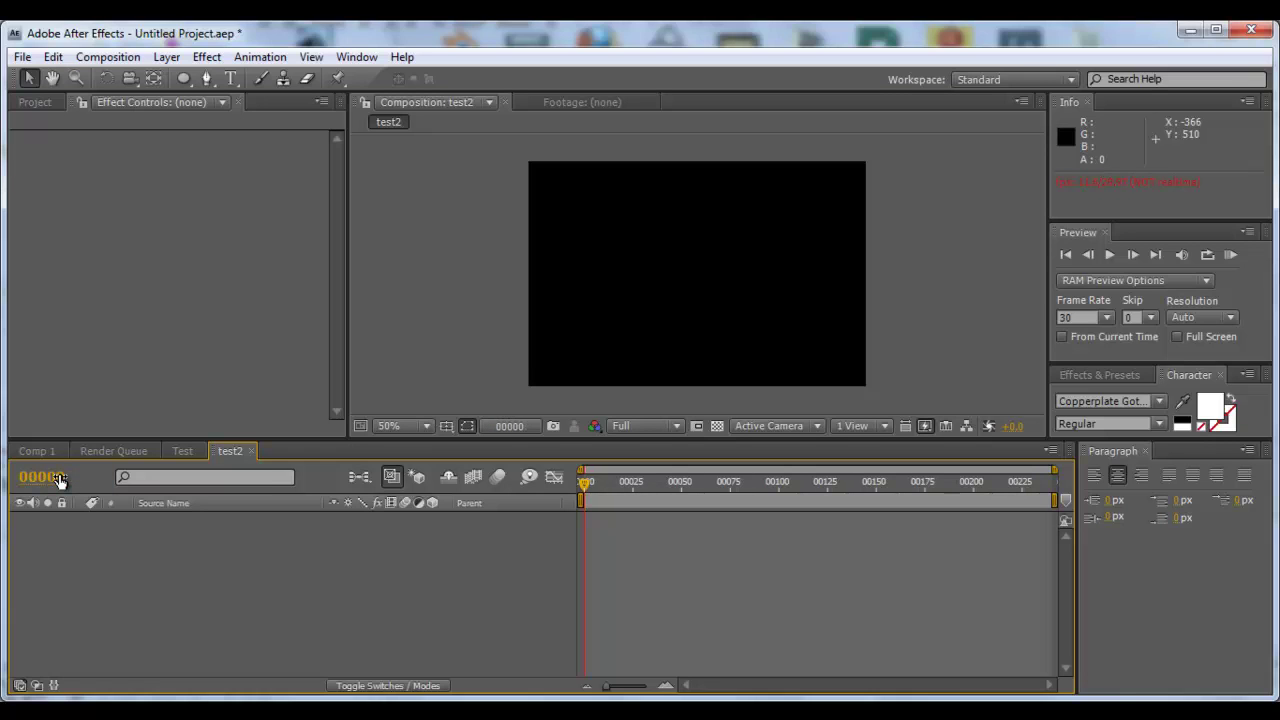
{"action": "left_click", "coordinate": [59, 474], "text": "ctrl"}
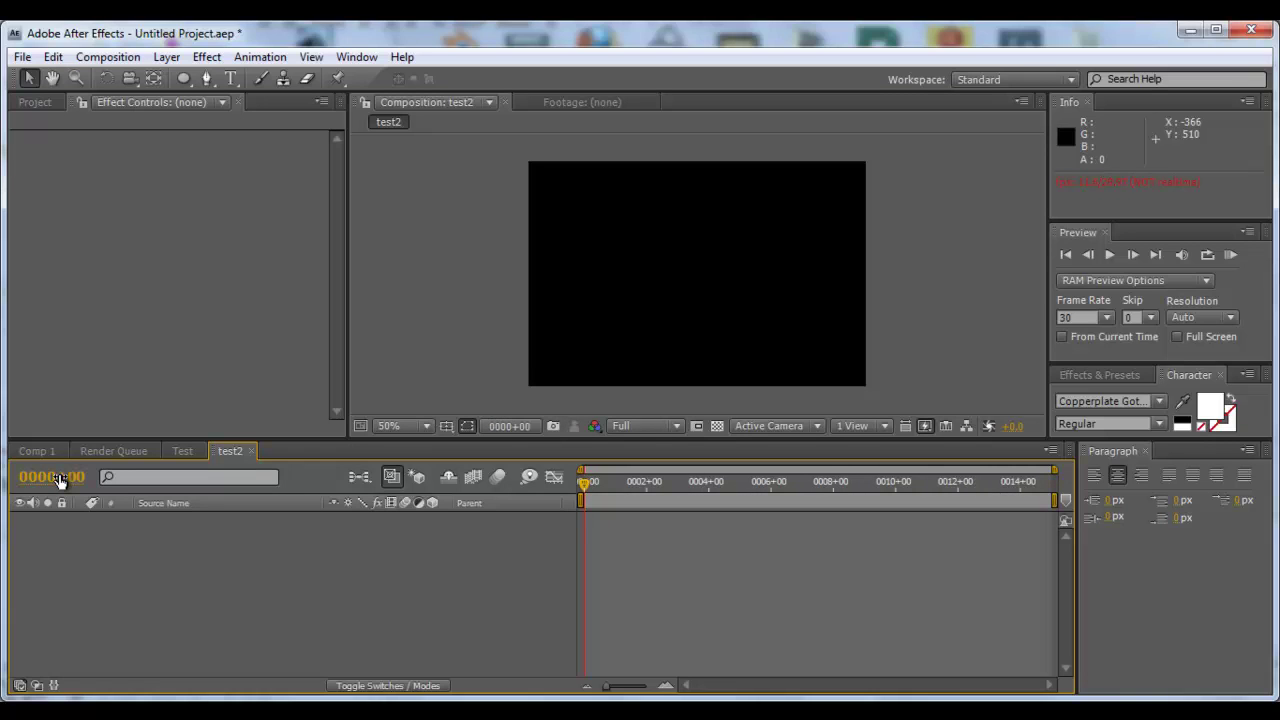
{"action": "left_click", "coordinate": [59, 474], "text": "ctrl"}
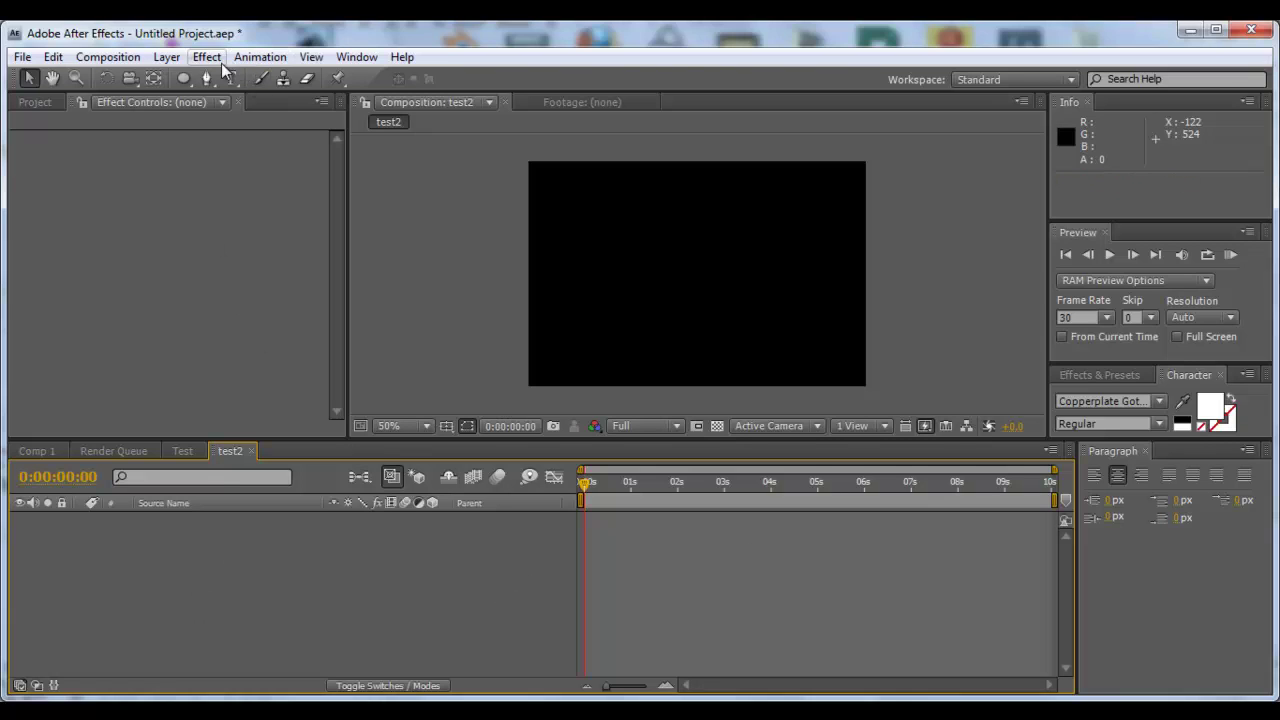
Step: Add a comp-size 720×480 deep red solid, Deep Red Solid 2
{"action": "left_click", "coordinate": [163, 56]}
{"action": "mouse_move", "coordinate": [402, 57]}
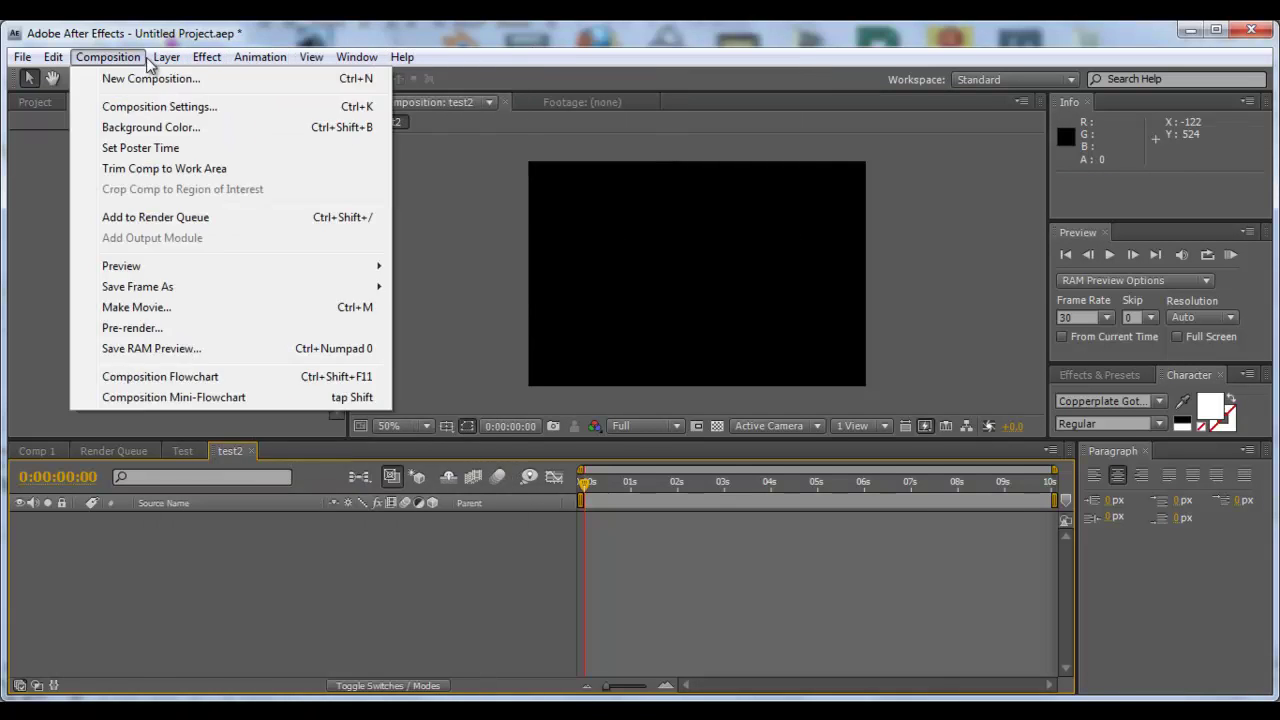
{"action": "mouse_move", "coordinate": [163, 60]}
{"action": "mouse_move", "coordinate": [362, 77]}
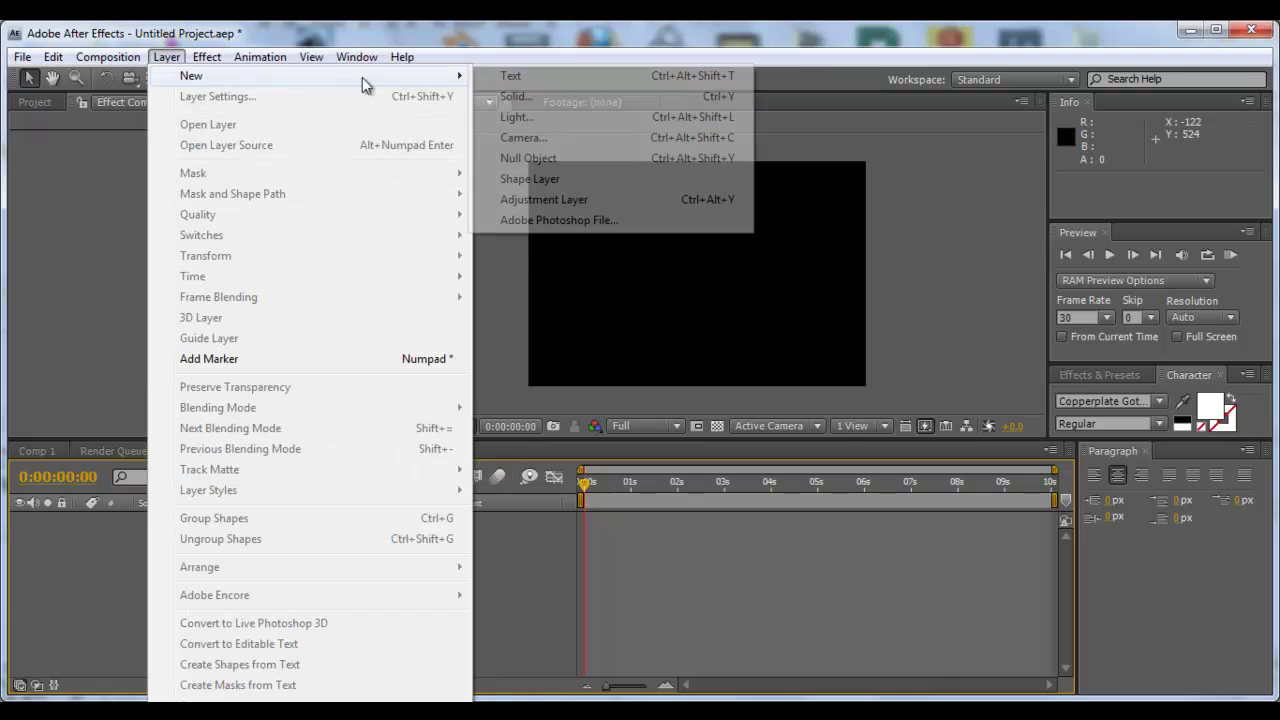
{"action": "left_click", "coordinate": [533, 101]}
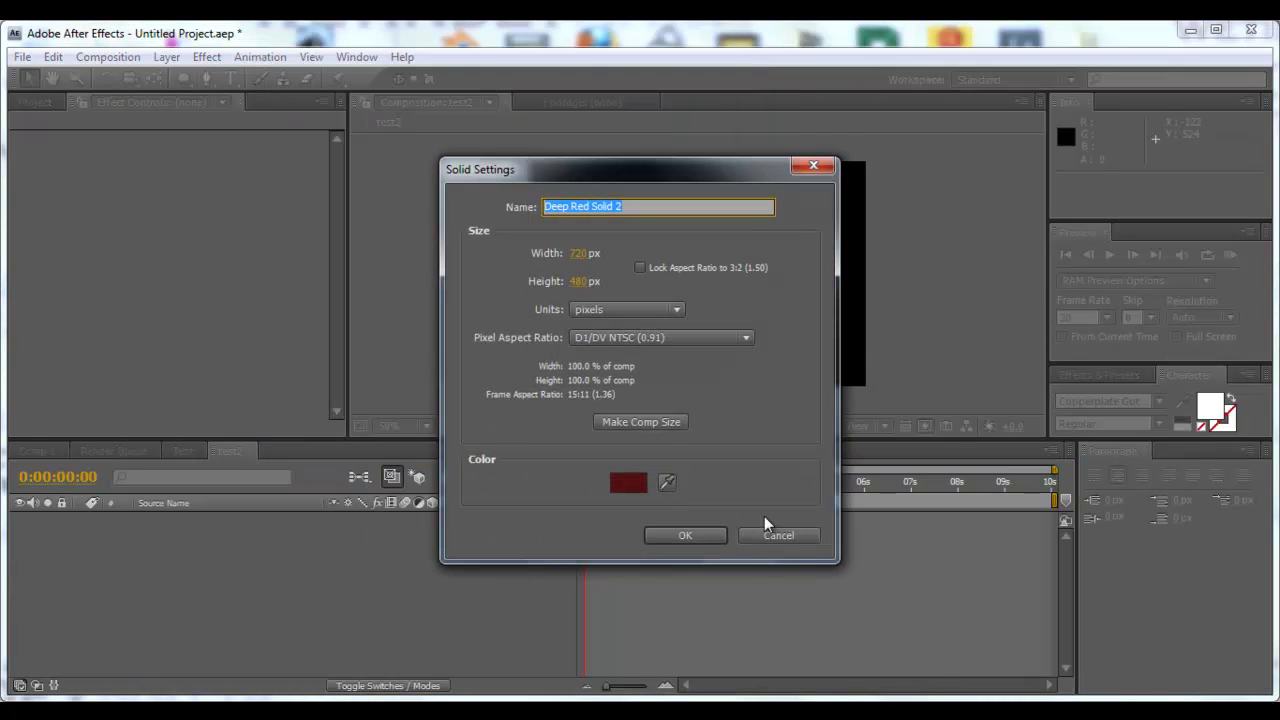
{"action": "left_click", "coordinate": [659, 420]}
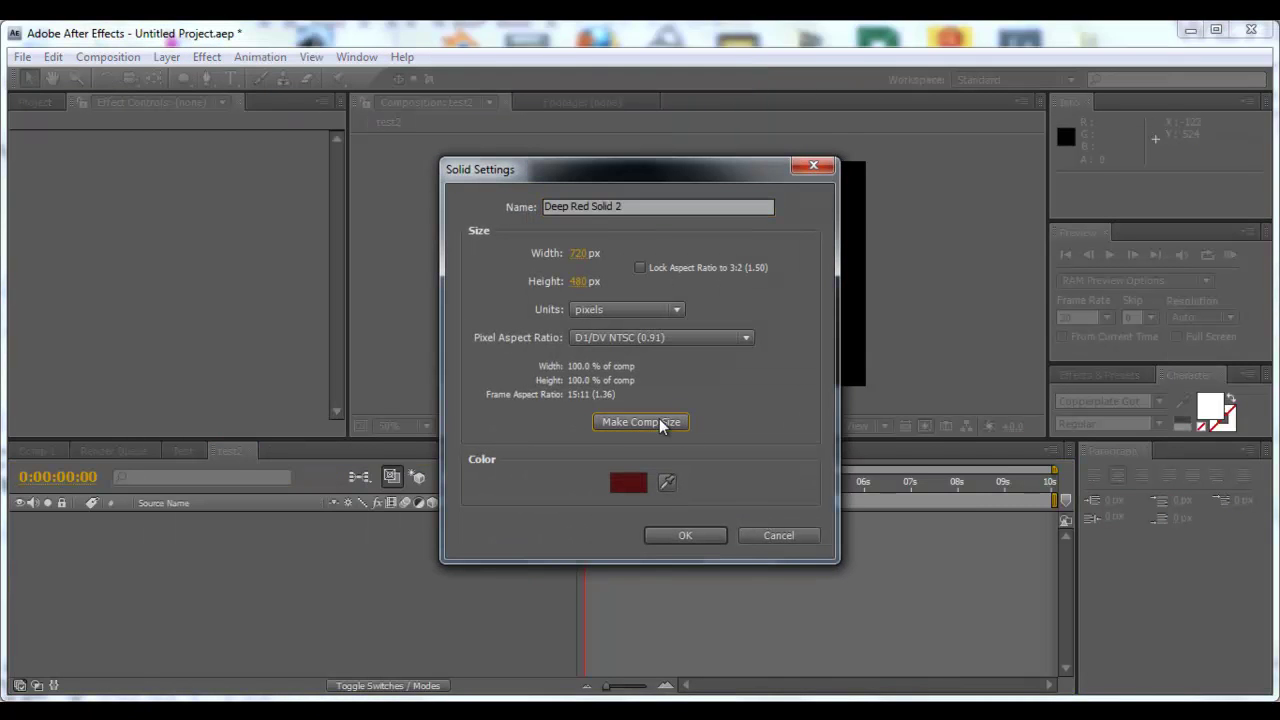
{"action": "left_click", "coordinate": [628, 484]}
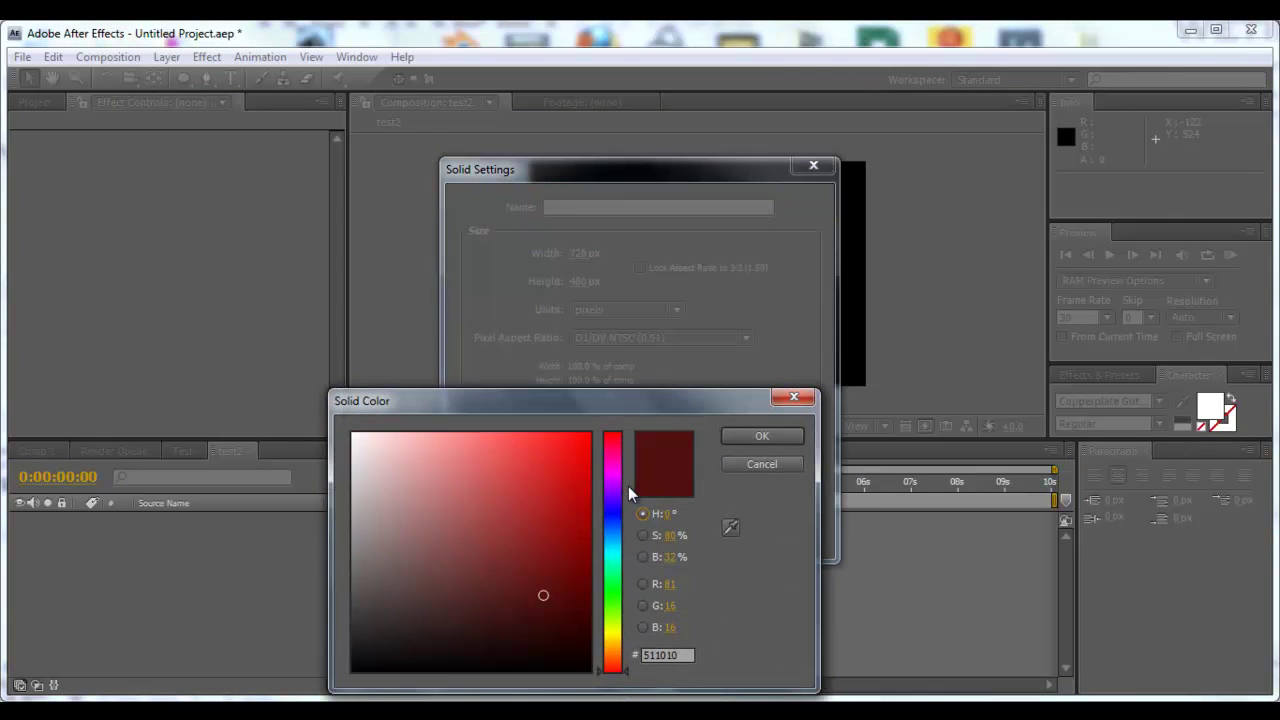
{"action": "left_click", "coordinate": [737, 440]}
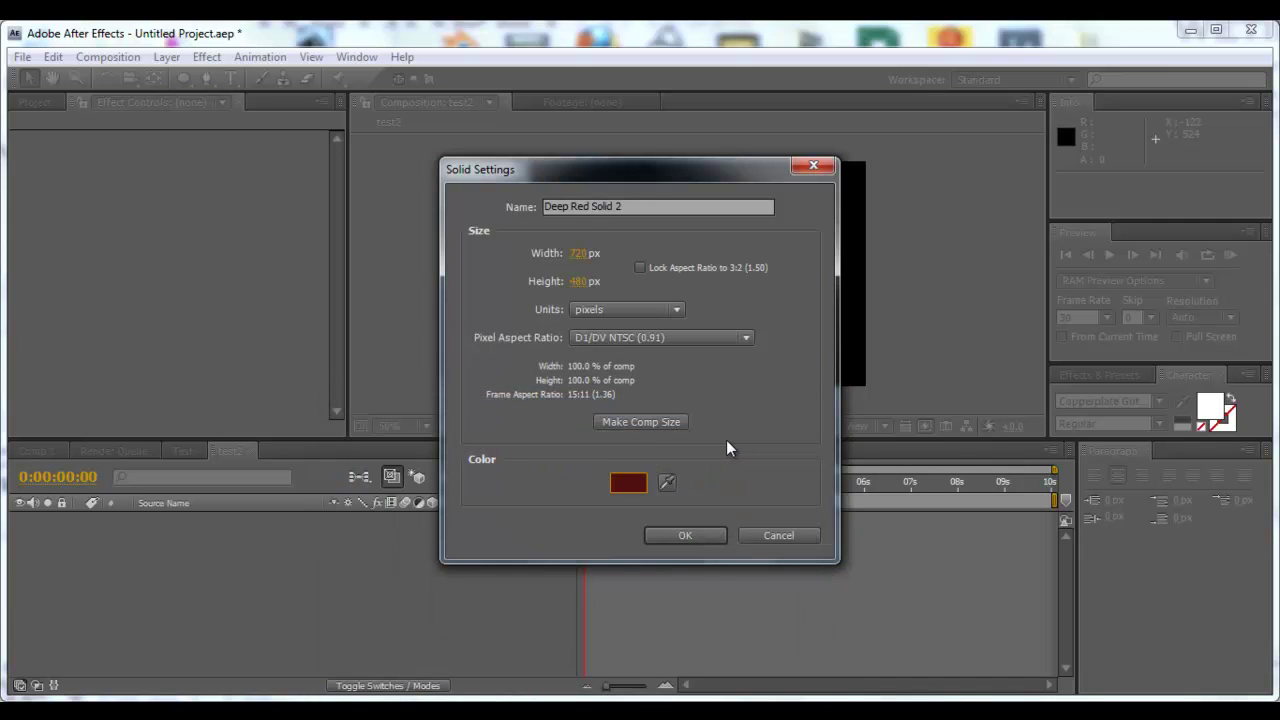
{"action": "left_click", "coordinate": [665, 422]}
{"action": "left_click", "coordinate": [685, 535]}
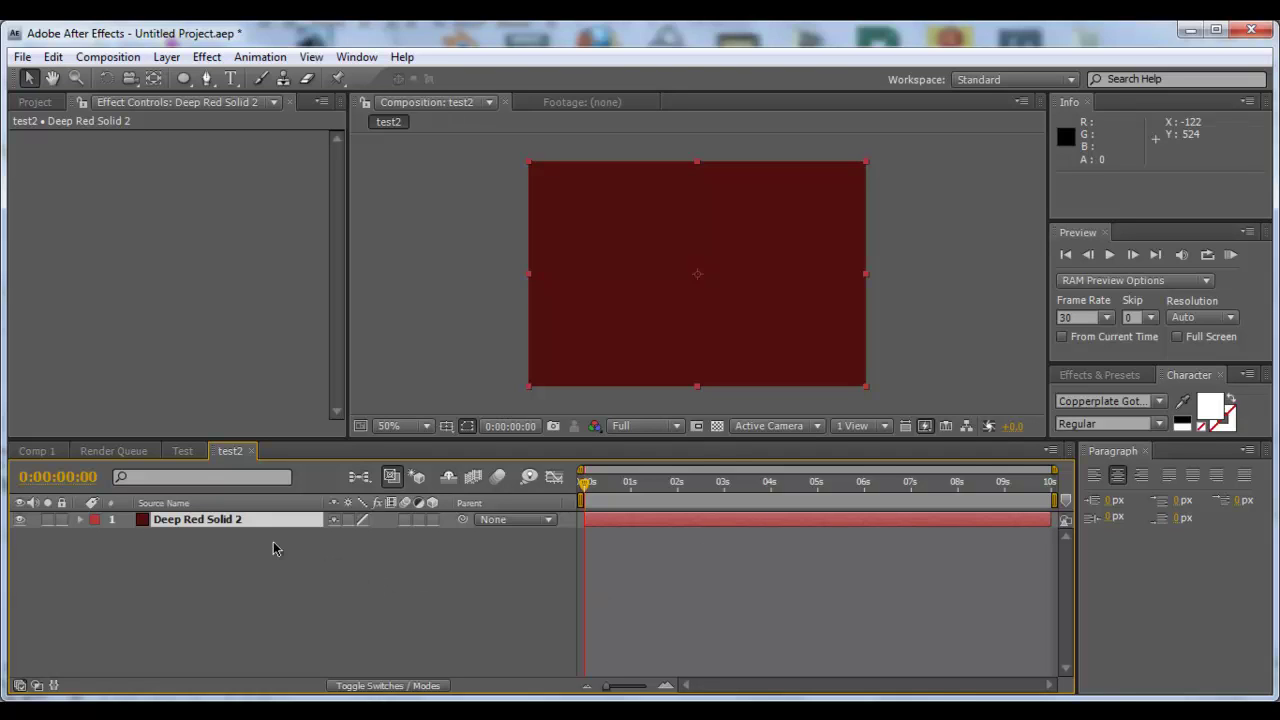
Step: Rename the Deep Red Solid 2 layer to 'Background'
{"action": "right_click", "coordinate": [190, 527]}
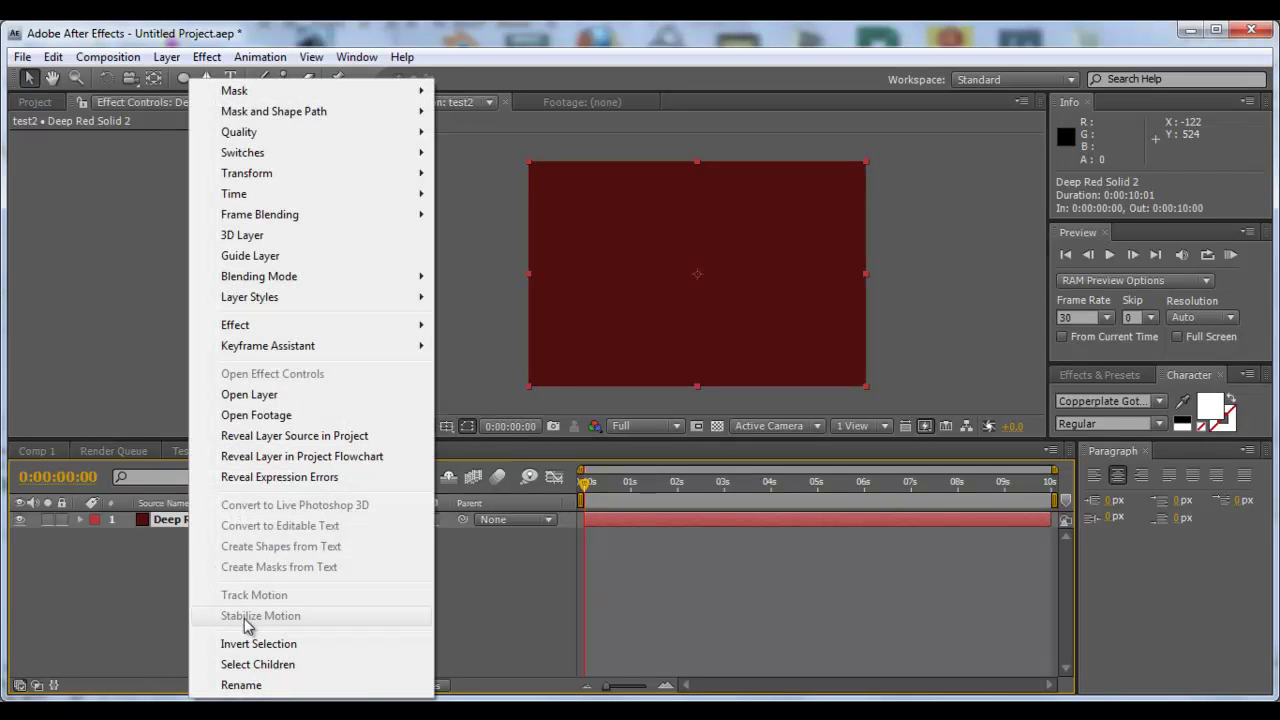
{"action": "left_click", "coordinate": [232, 686]}
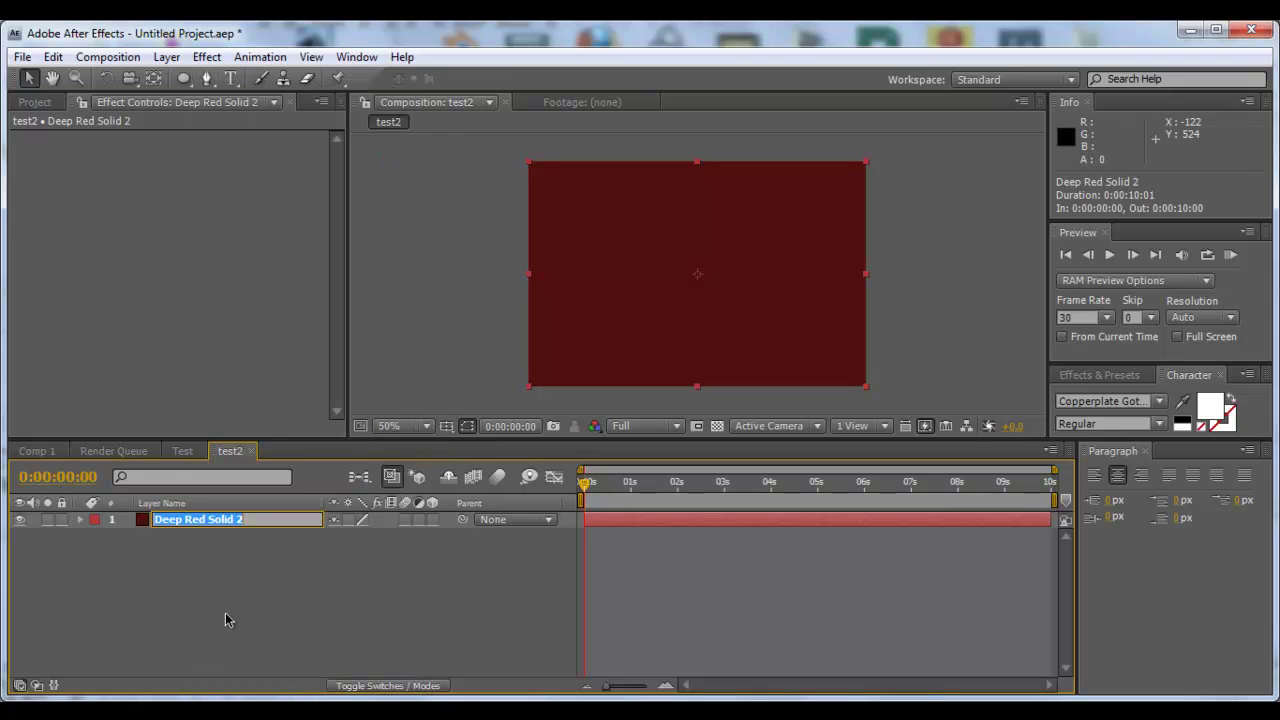
{"action": "type", "text": "Bac"}
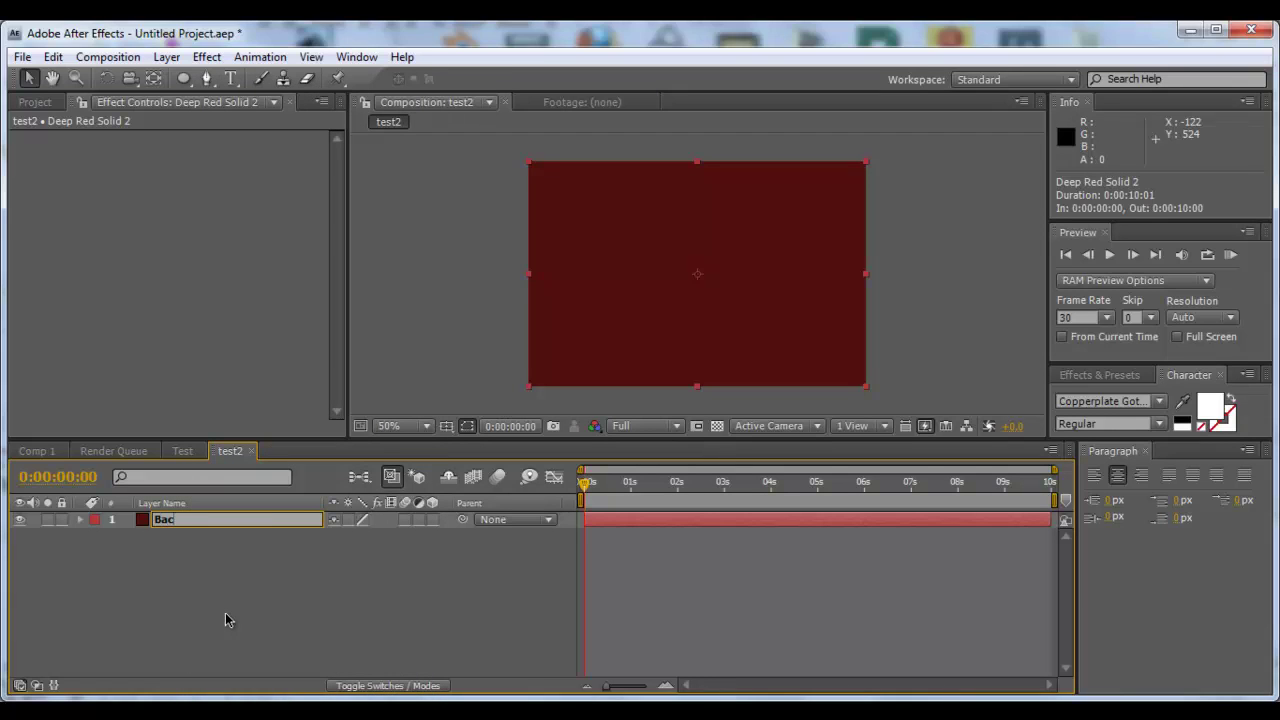
{"action": "type", "text": "kground"}
{"action": "key", "text": "Return"}
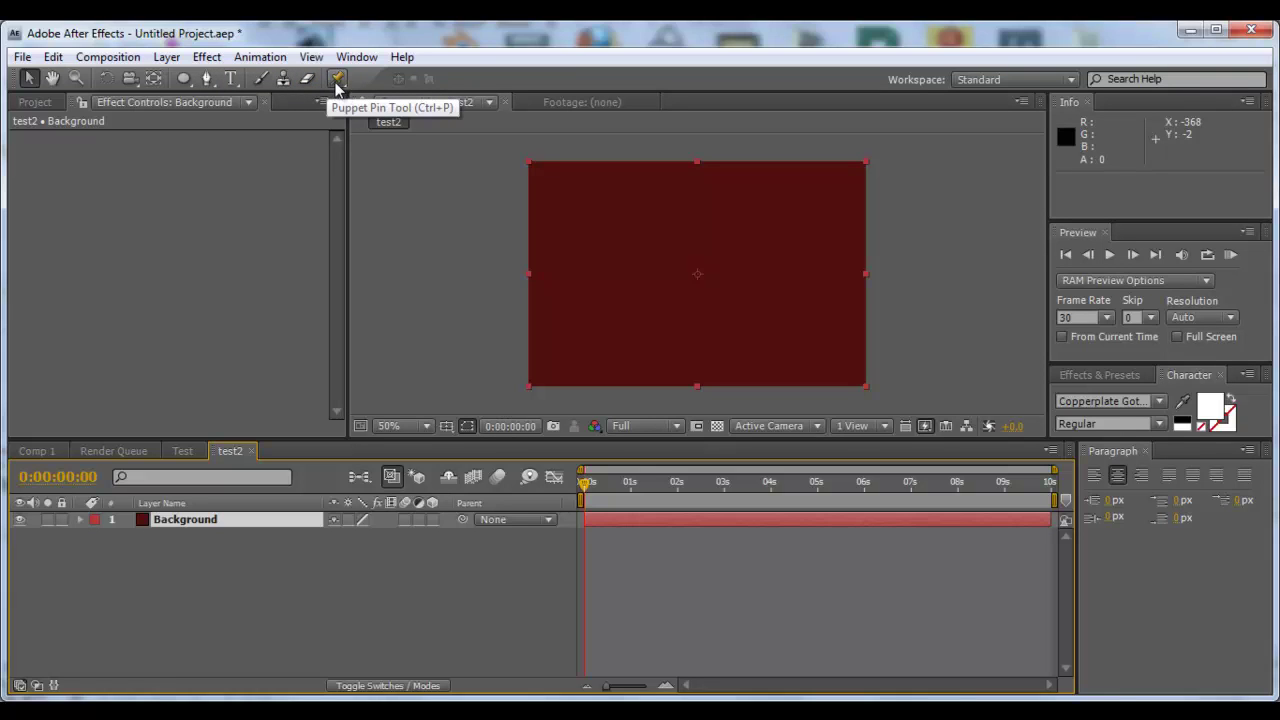
Step: Draw an ellipse mask on Background from the comp's top-left to bottom-right corner
{"action": "left_click", "coordinate": [184, 80]}
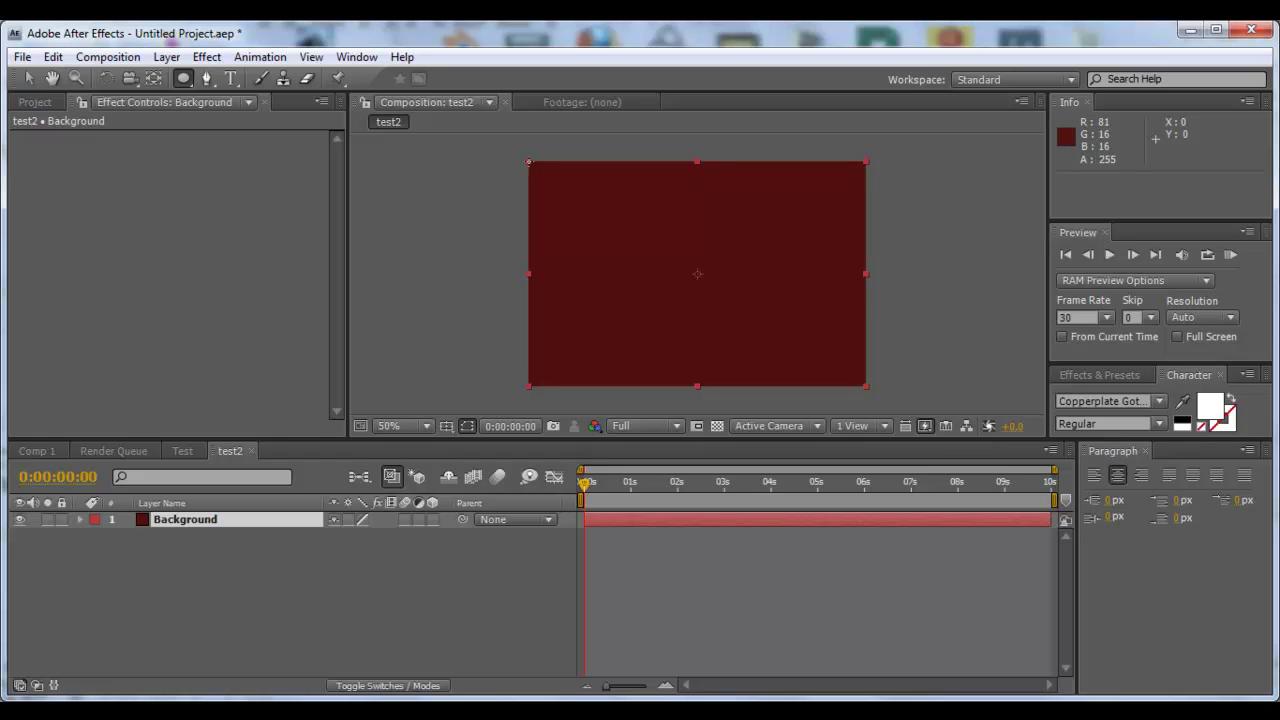
{"action": "left_click", "coordinate": [529, 161]}
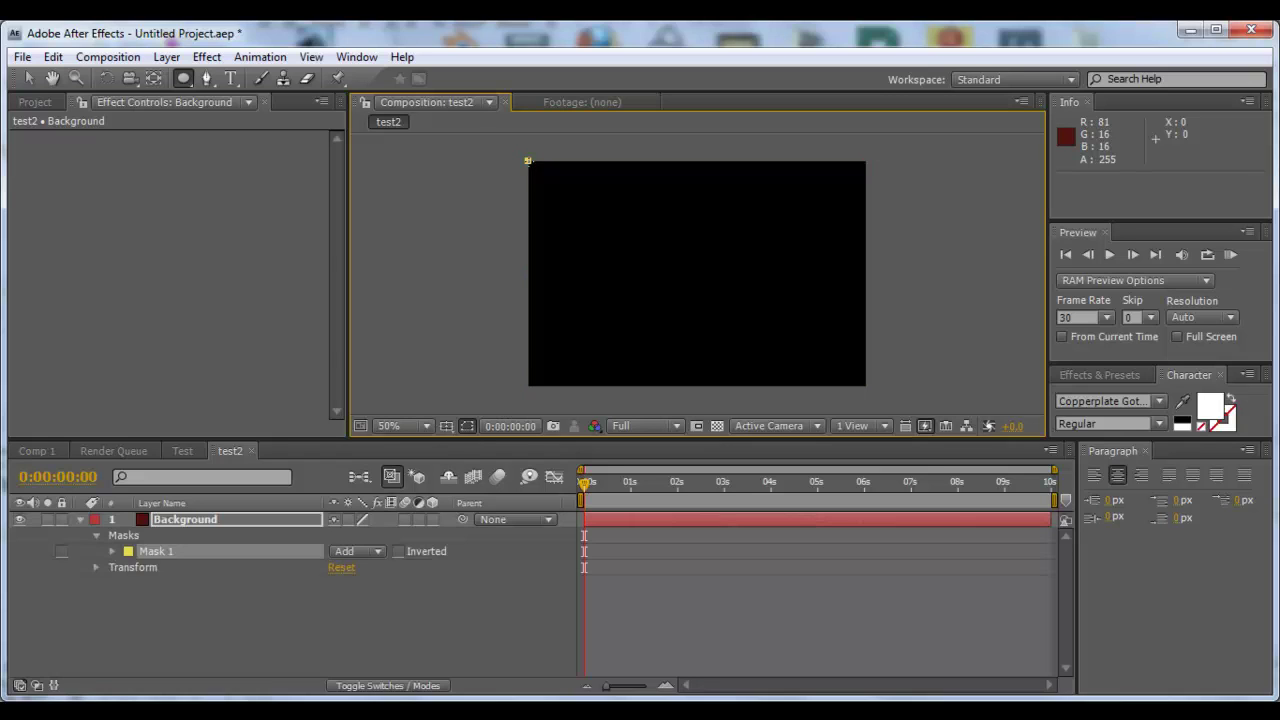
{"action": "left_click_drag", "start_coordinate": [528, 160], "coordinate": [865, 385]}
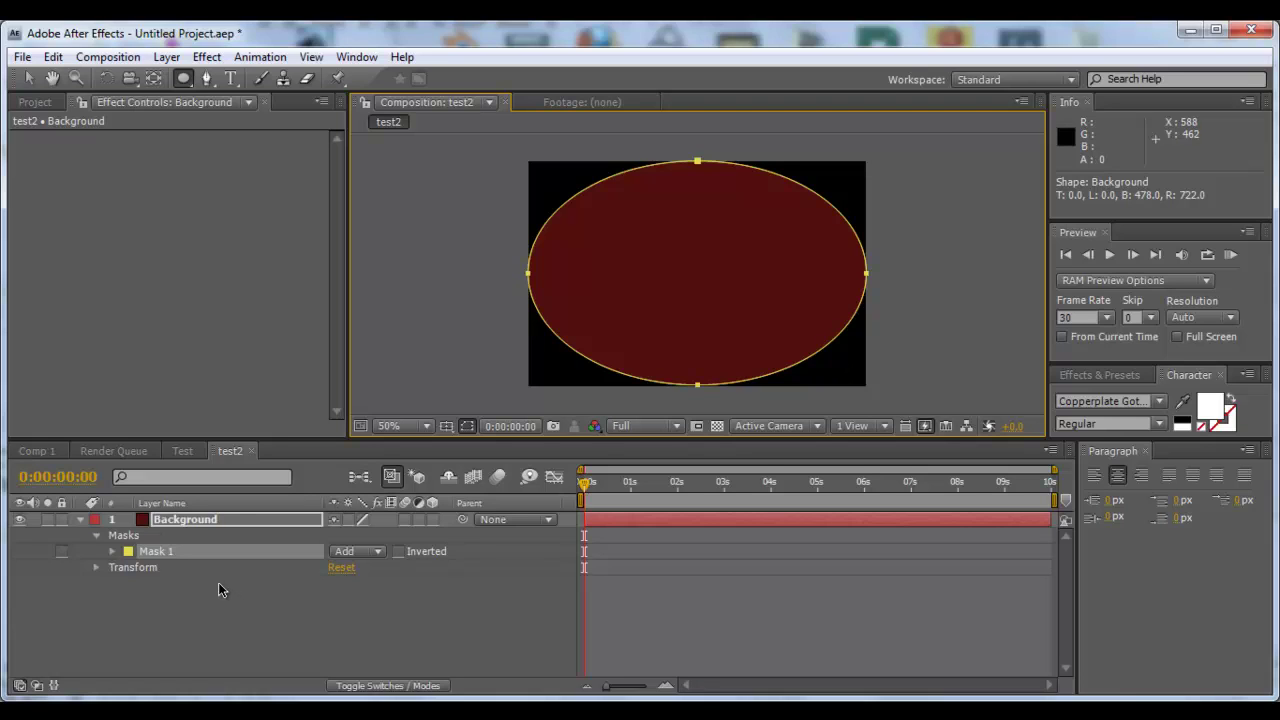
Step: Set Mask 1 feather to about 387 pixels and mask expansion to 50 pixels
{"action": "left_click", "coordinate": [82, 520]}
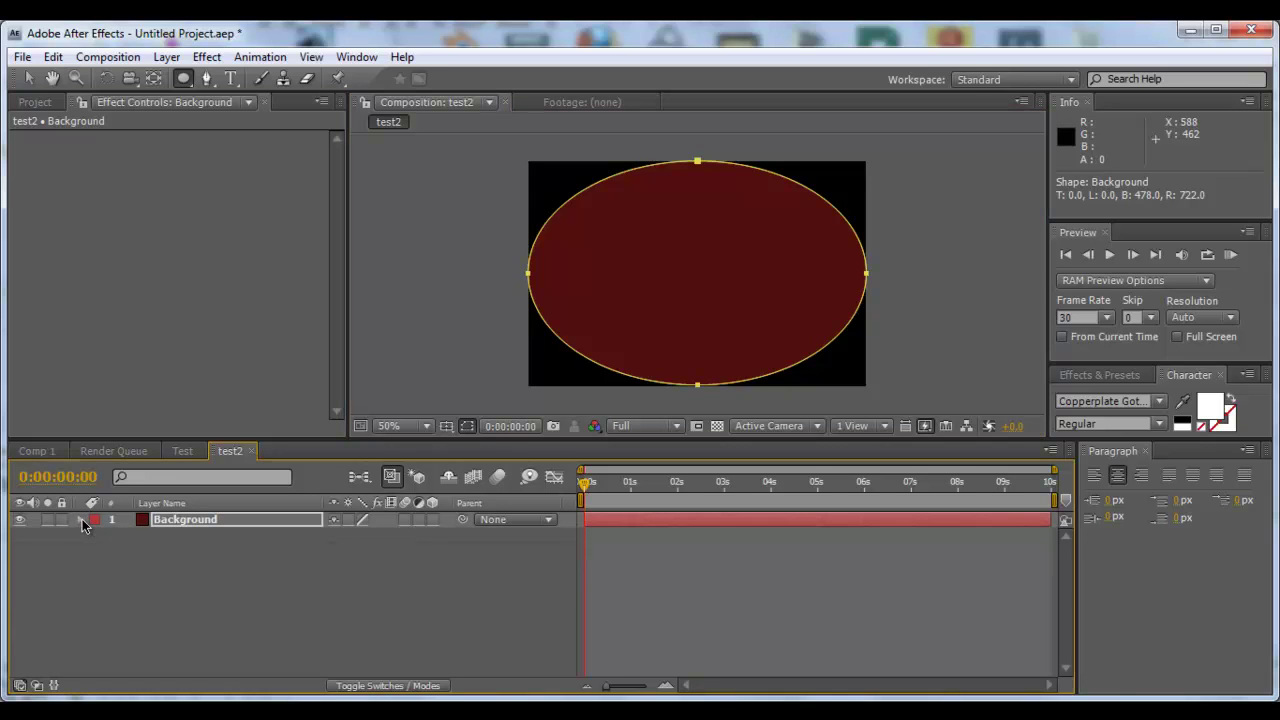
{"action": "left_click", "coordinate": [82, 520]}
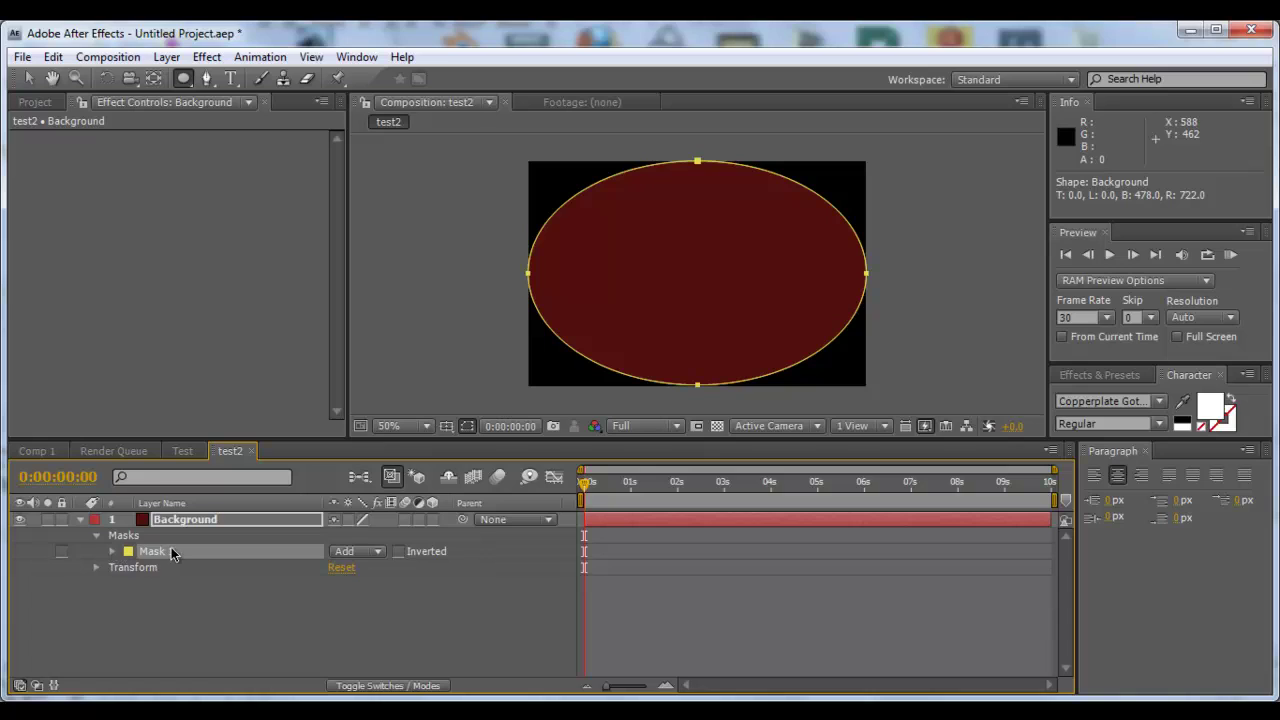
{"action": "left_click", "coordinate": [112, 551]}
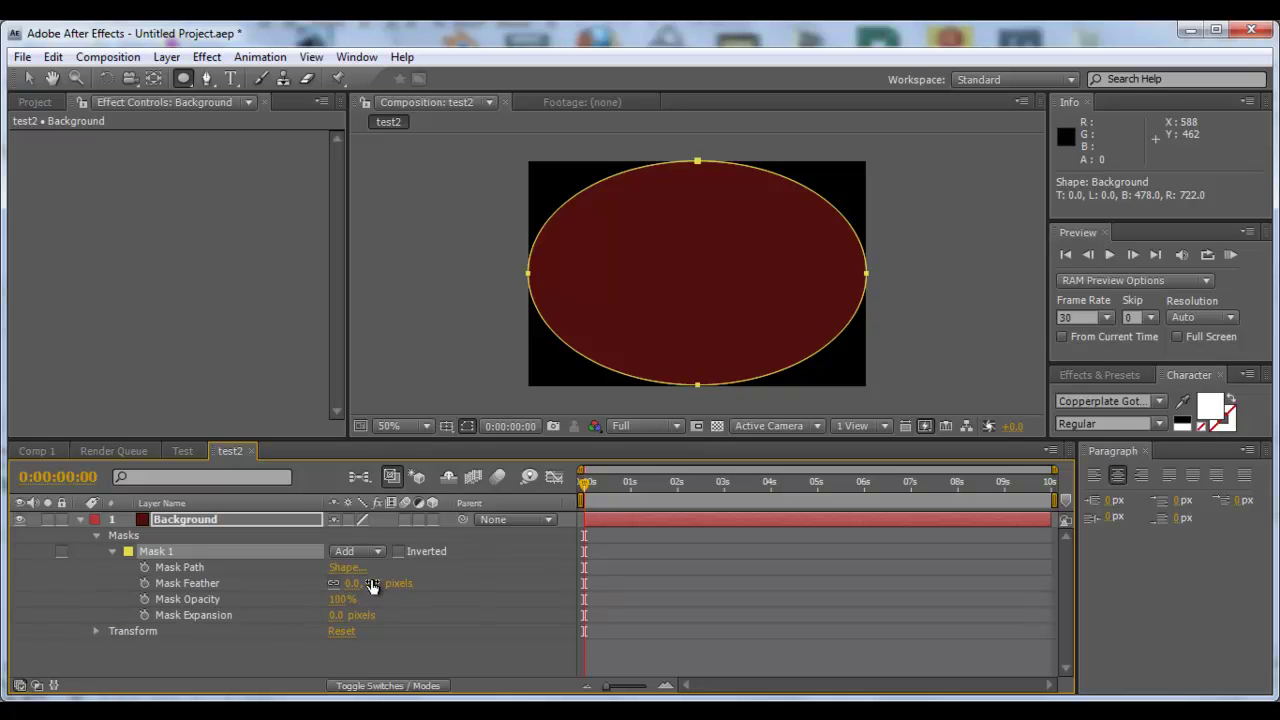
{"action": "left_click_drag", "start_coordinate": [371, 581], "coordinate": [474, 588]}
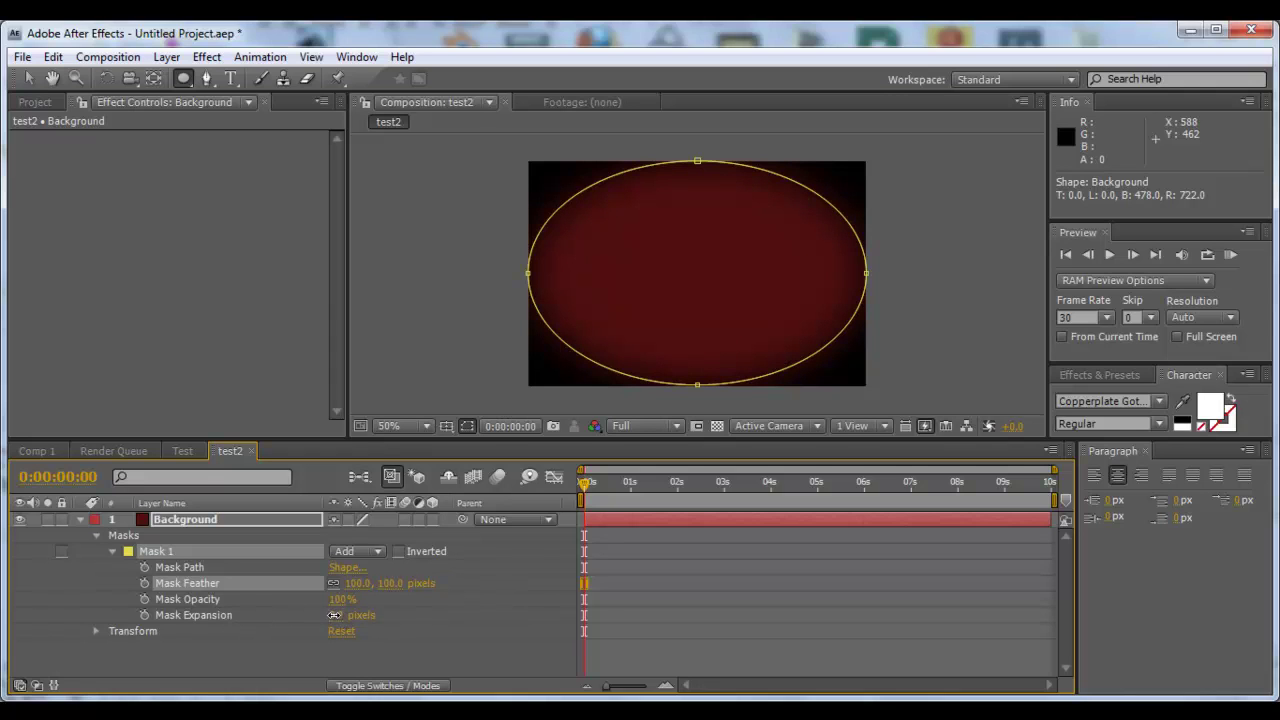
{"action": "left_click_drag", "start_coordinate": [338, 617], "coordinate": [383, 620]}
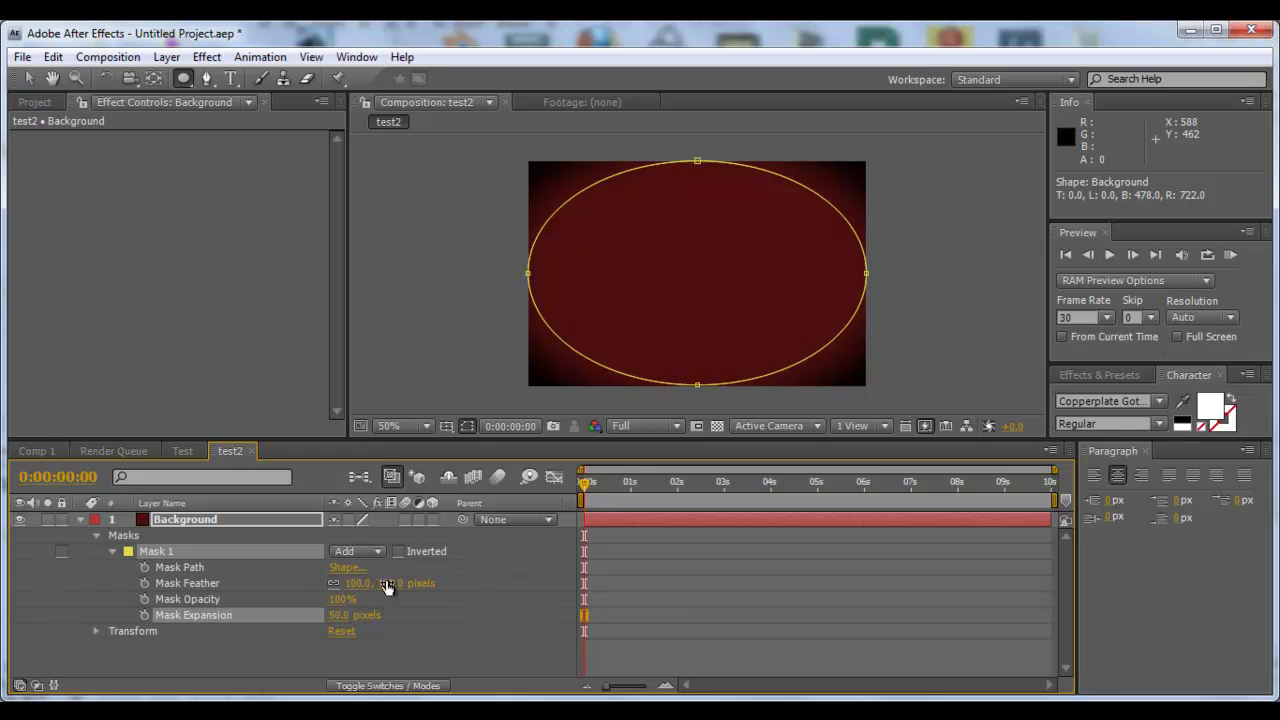
{"action": "left_click_drag", "start_coordinate": [388, 585], "coordinate": [576, 590]}
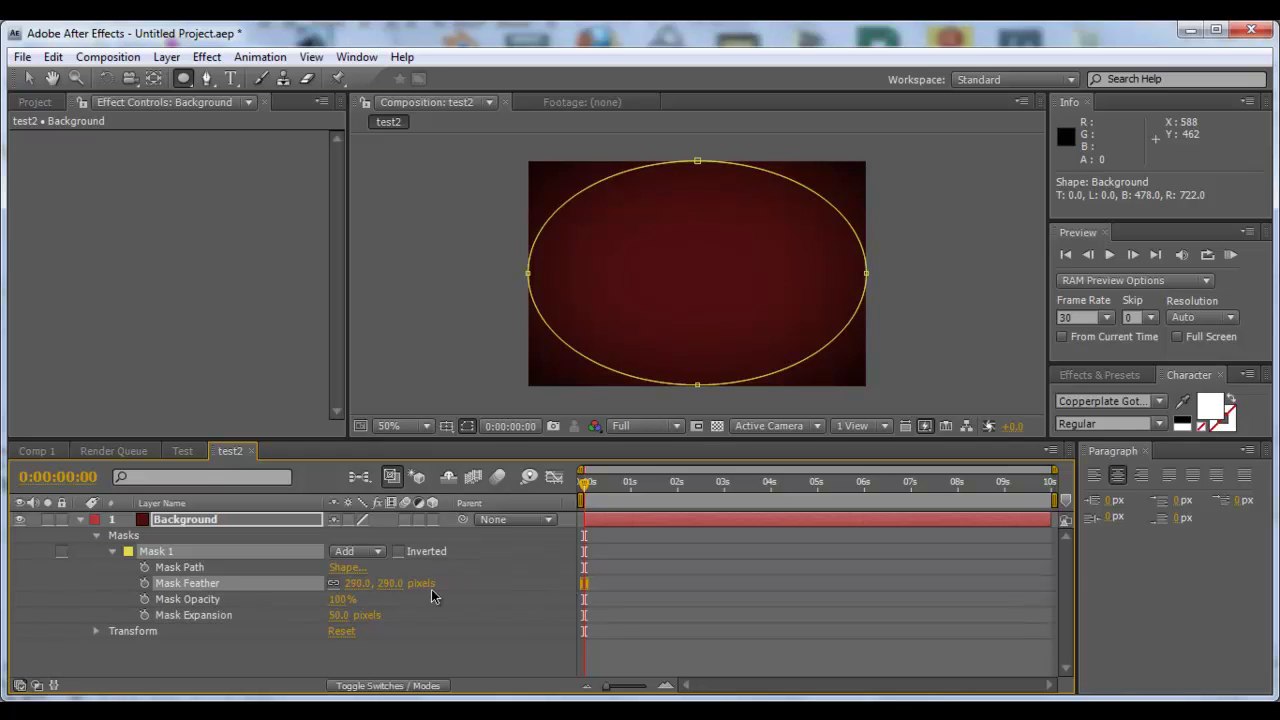
{"action": "left_click_drag", "start_coordinate": [389, 585], "coordinate": [477, 582]}
{"action": "left_click", "coordinate": [80, 519]}
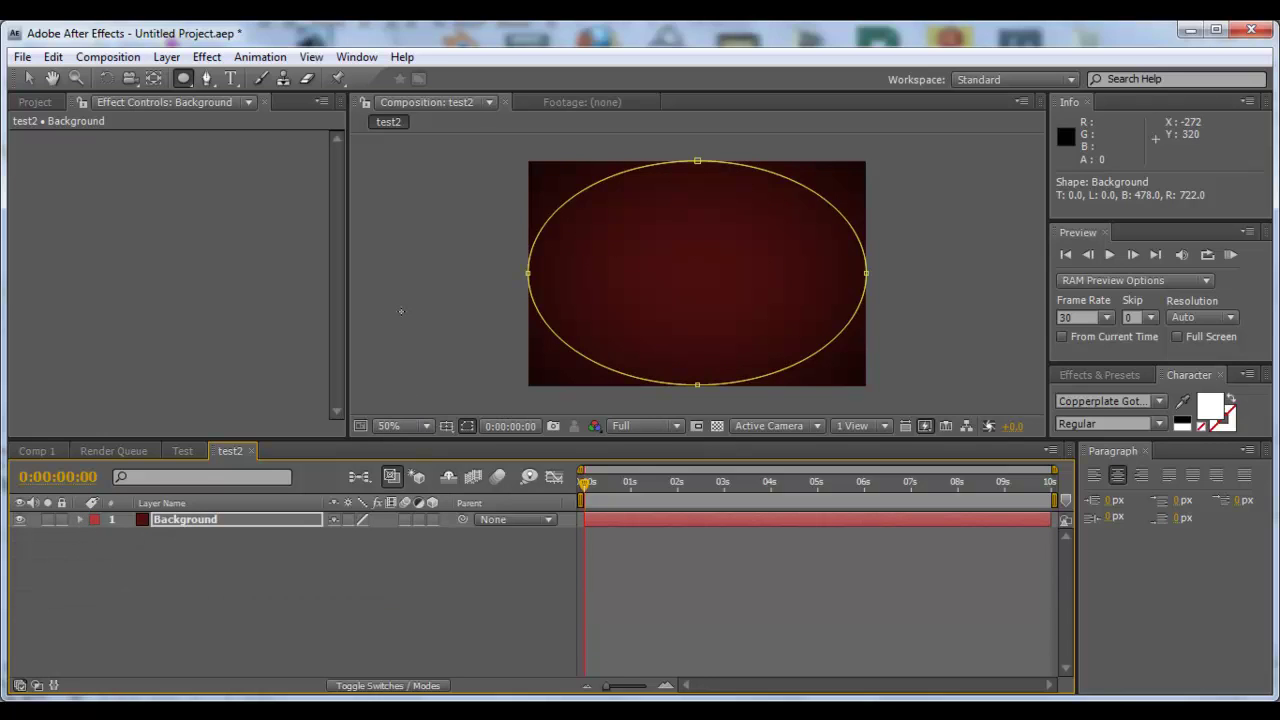
{"action": "key", "text": "v"}
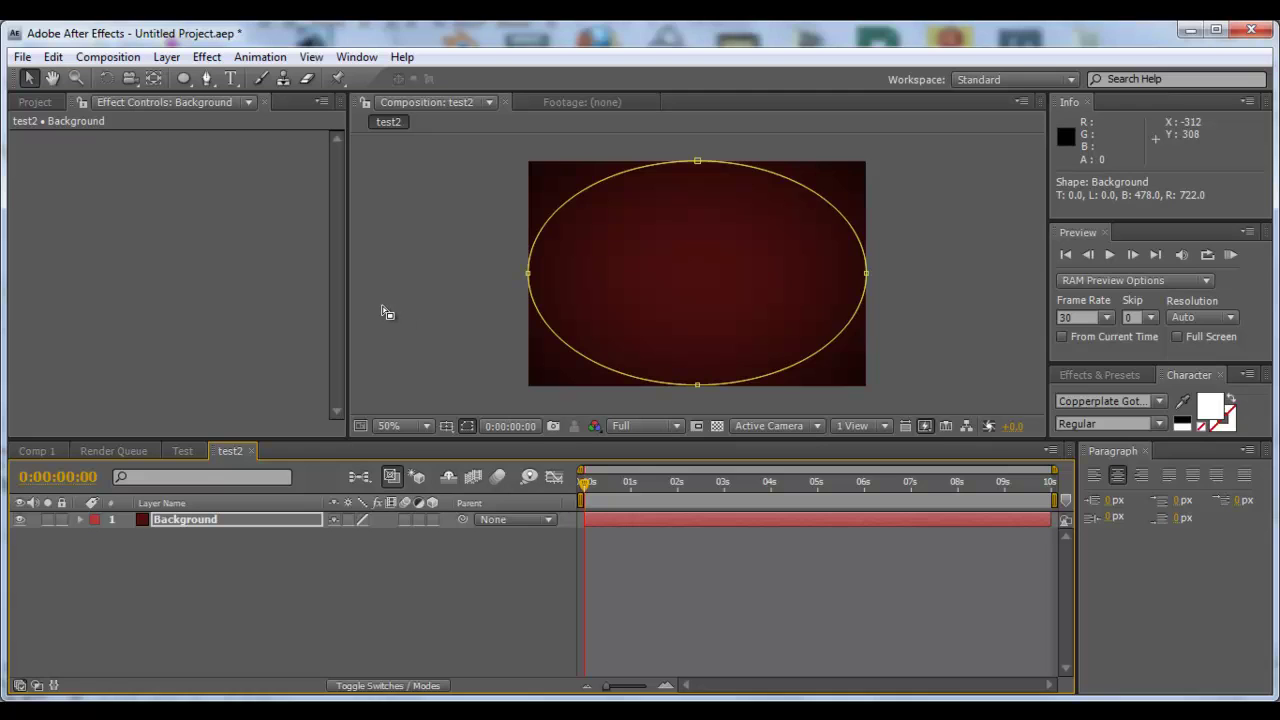
{"action": "left_click", "coordinate": [381, 311]}
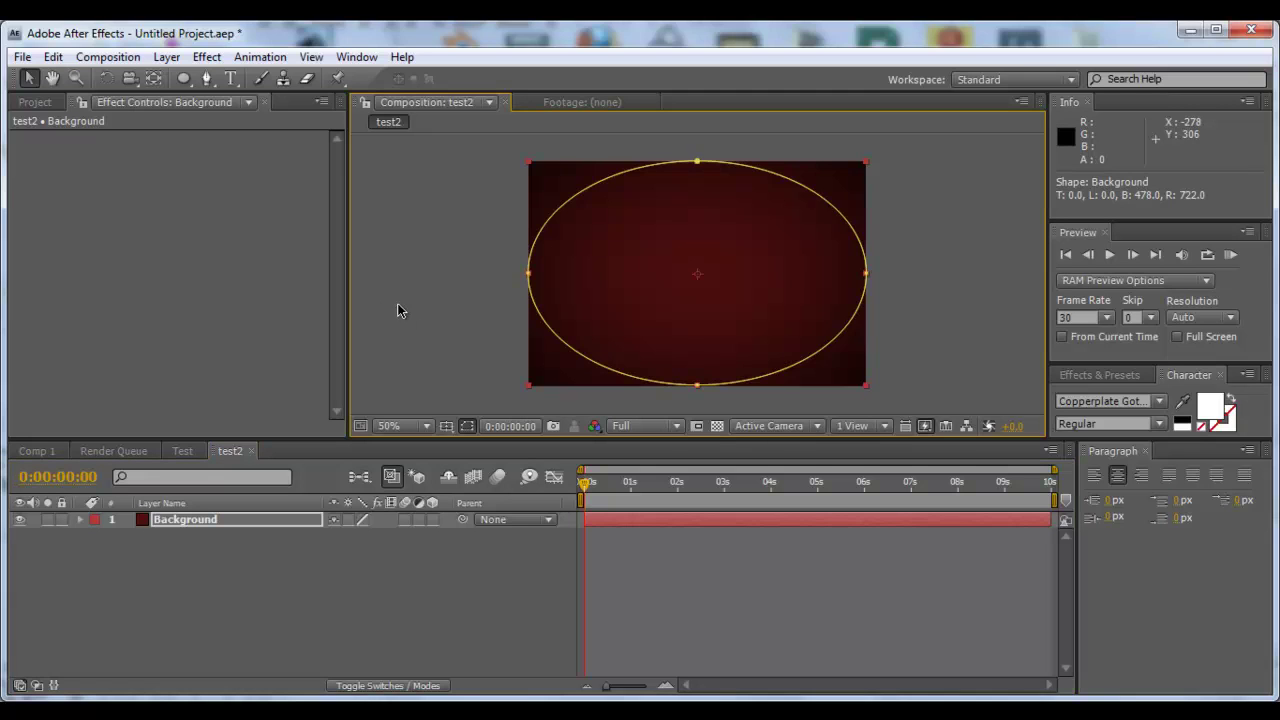
{"action": "left_click", "coordinate": [400, 310]}
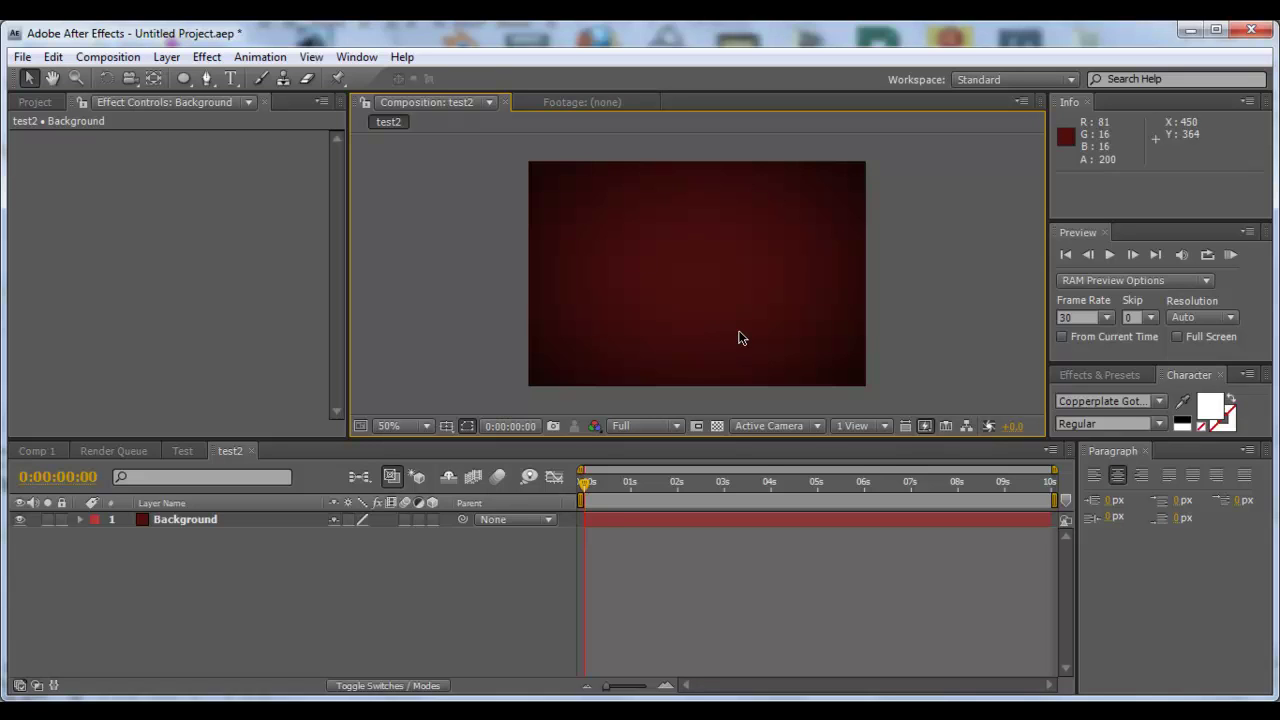
{"action": "scroll", "coordinate": [740, 338], "scroll_direction": "up", "scroll_amount": 2}
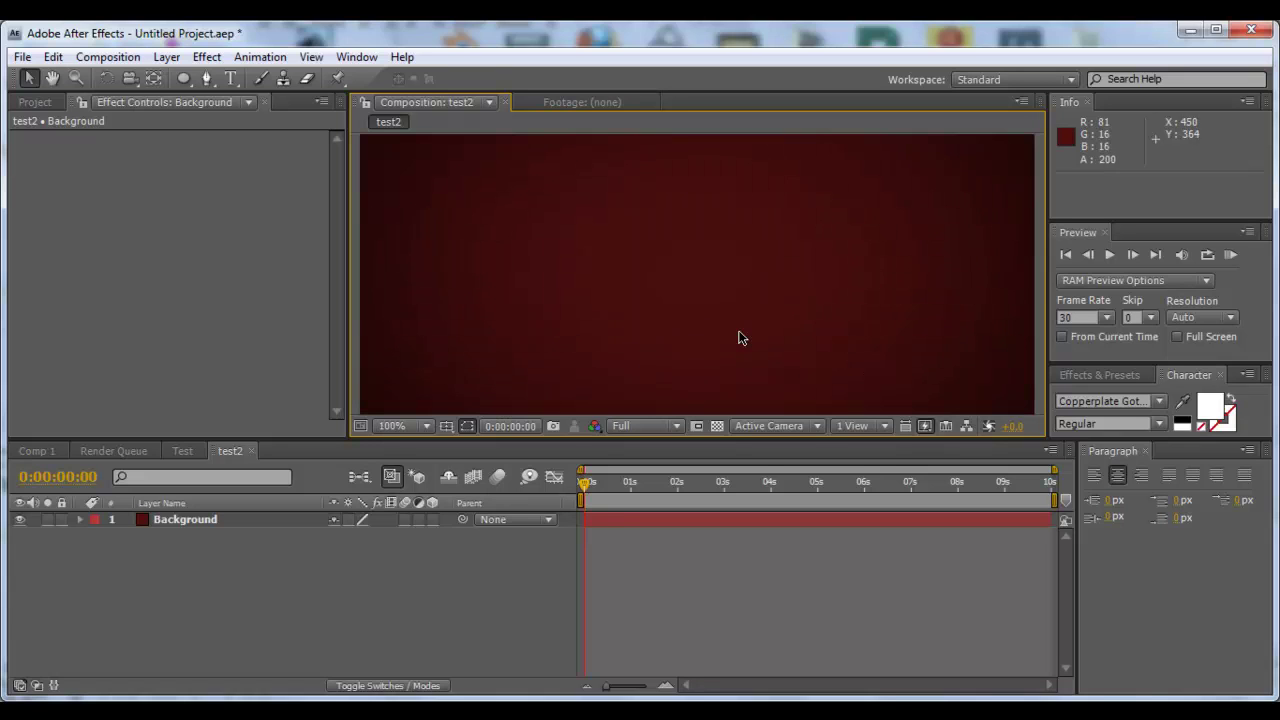
{"action": "scroll", "coordinate": [740, 338], "scroll_direction": "down", "scroll_amount": 2}
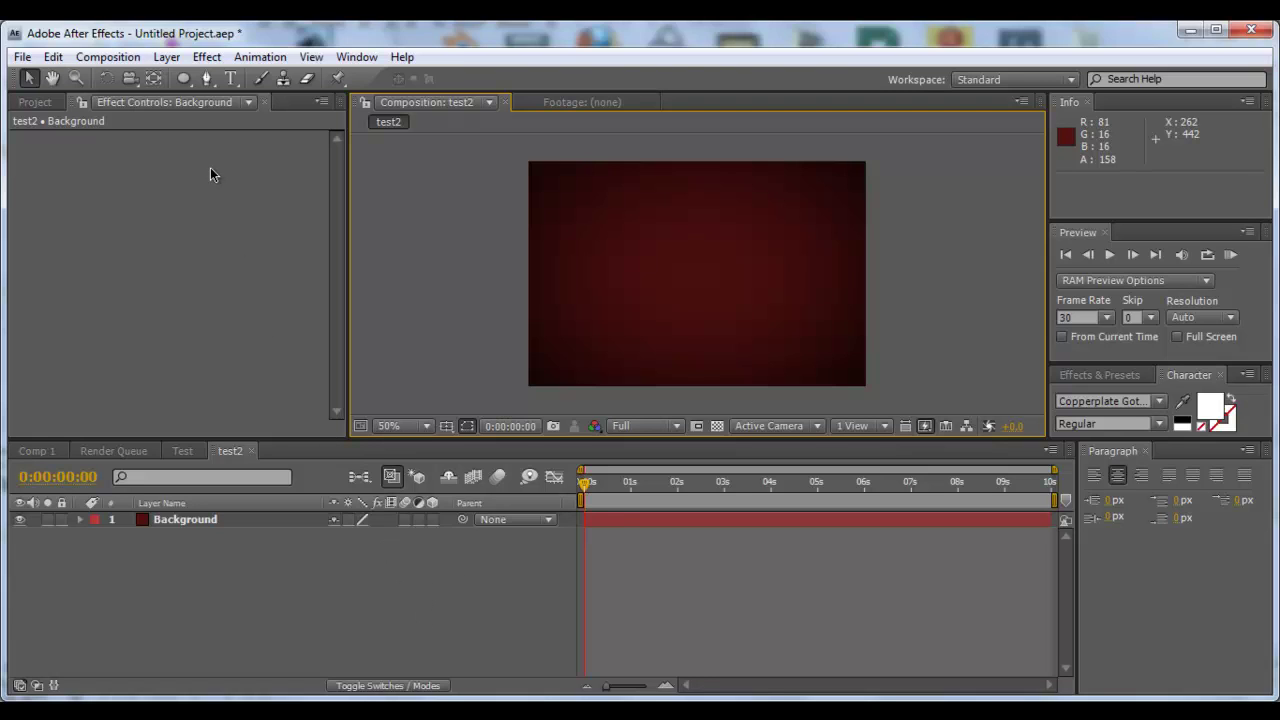
Step: Type 'THIS IS COOL' as a new text layer at the comp centre
{"action": "left_click", "coordinate": [230, 78]}
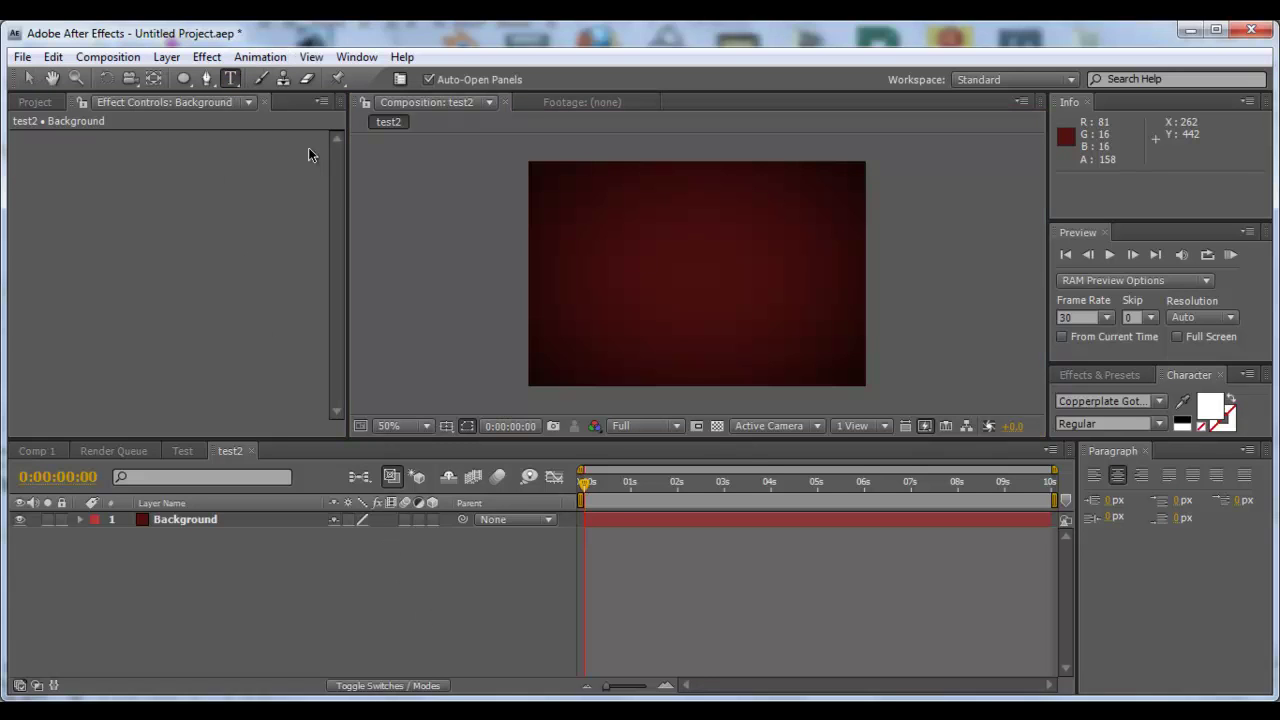
{"action": "left_click", "coordinate": [699, 279]}
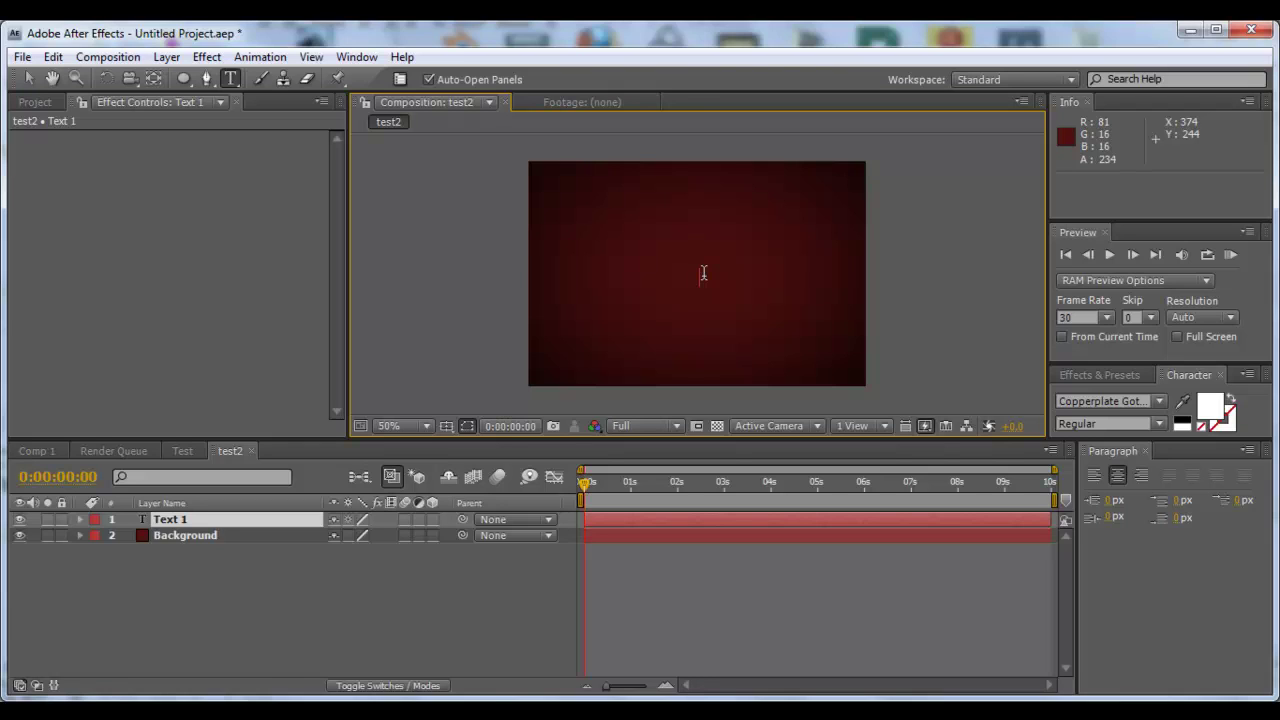
{"action": "type", "text": "THIS IS COOL"}
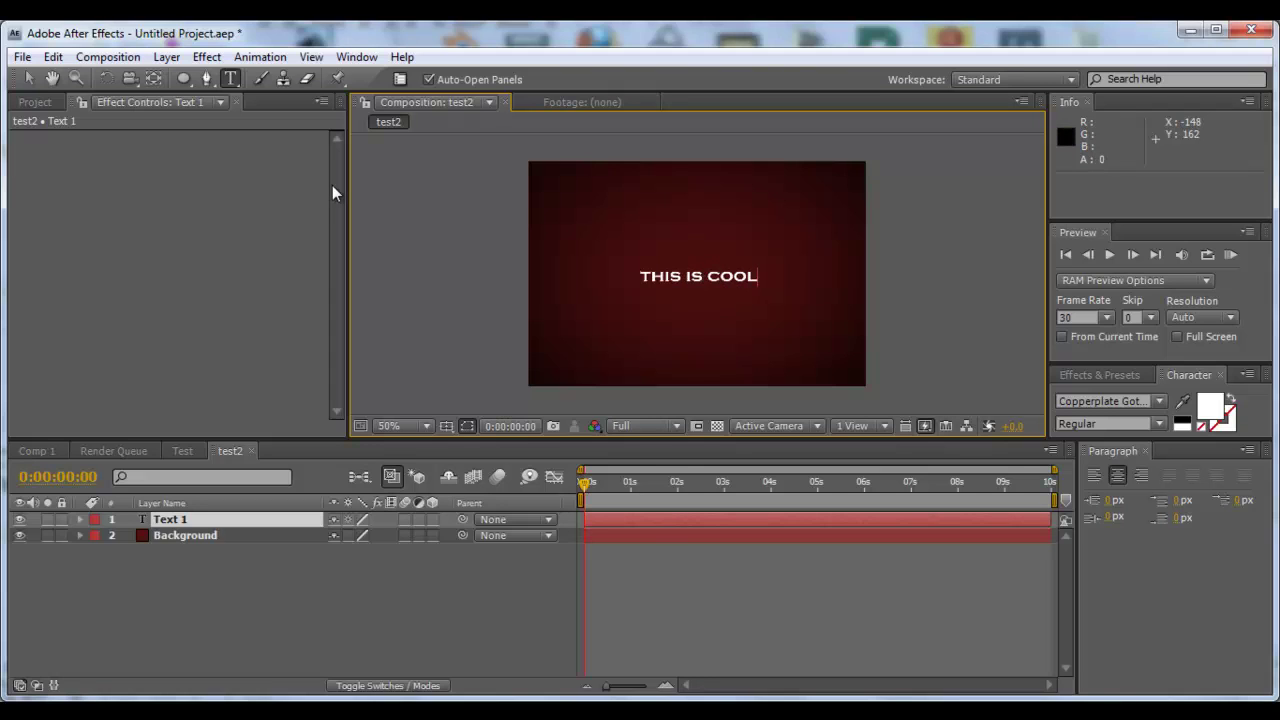
Step: Scale up the THIS IS COOL title and nudge it slightly down and right
{"action": "left_click", "coordinate": [31, 79]}
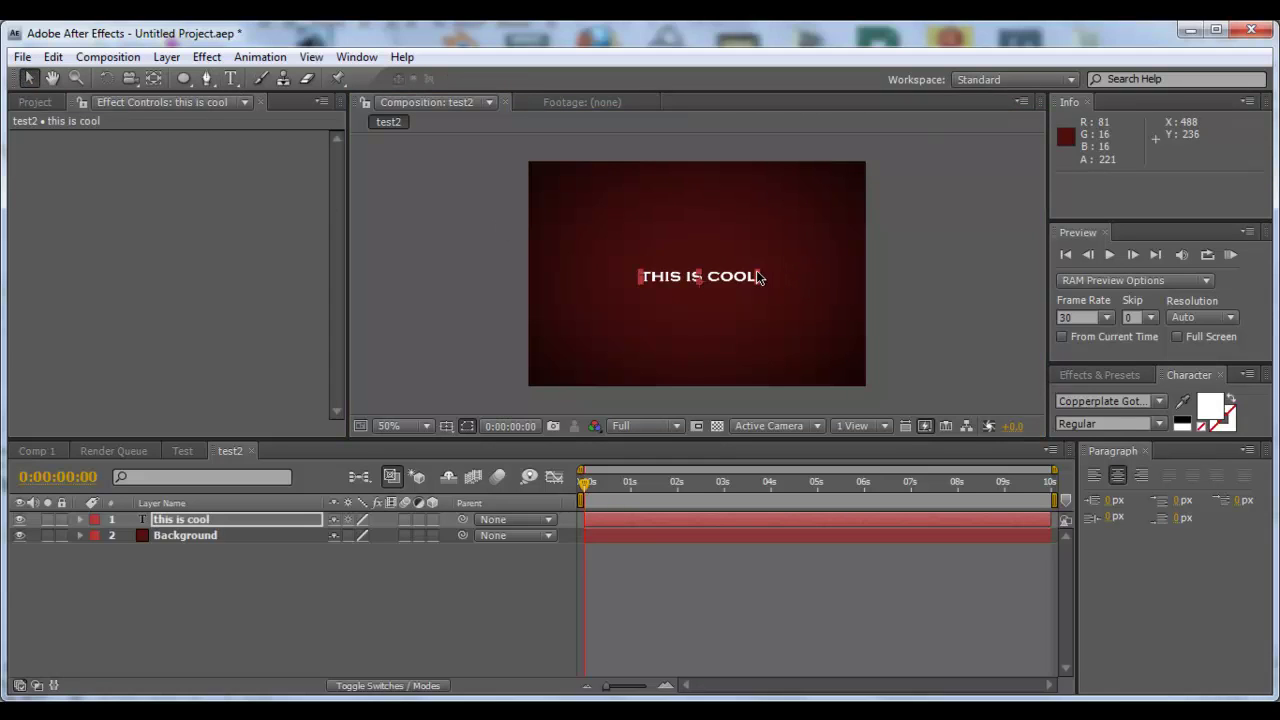
{"action": "left_click_drag", "start_coordinate": [756, 270], "coordinate": [825, 258]}
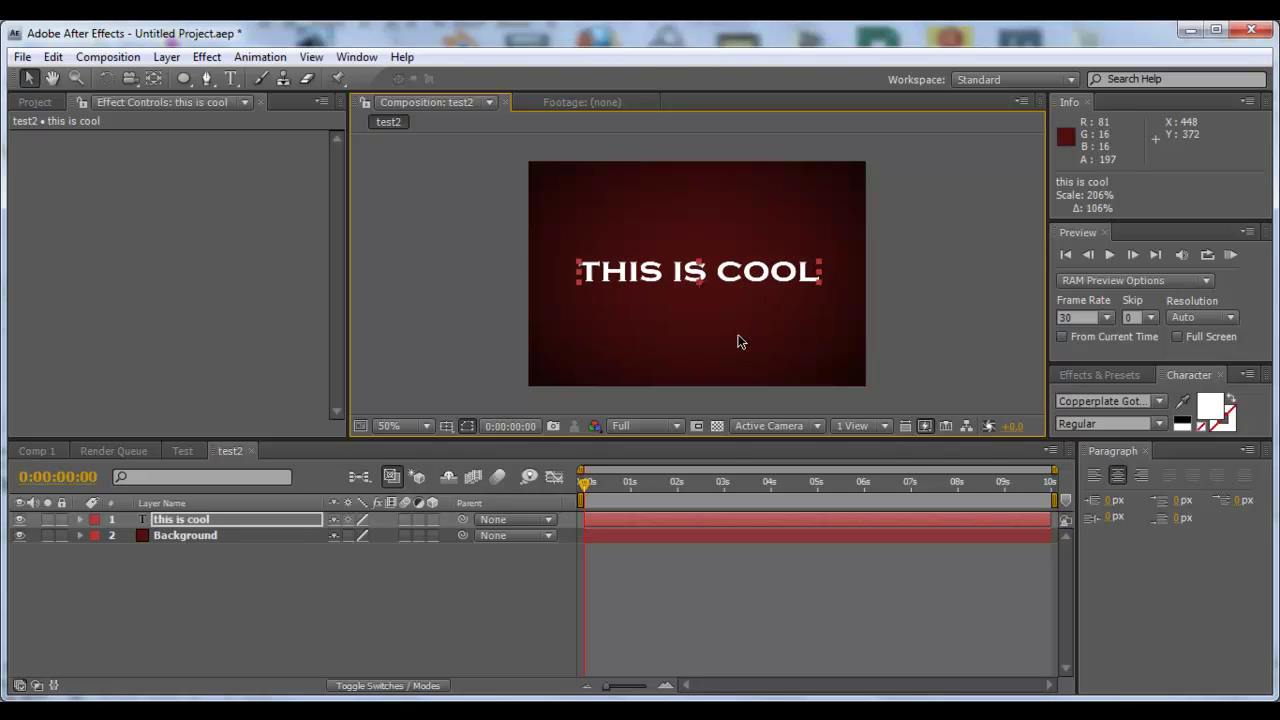
{"action": "mouse_move", "coordinate": [731, 275]}
{"action": "left_mouse_down"}
{"action": "mouse_move", "coordinate": [741, 292]}
{"action": "mouse_move", "coordinate": [717, 248]}
{"action": "mouse_move", "coordinate": [717, 289]}
{"action": "mouse_move", "coordinate": [735, 286]}
{"action": "left_mouse_up"}
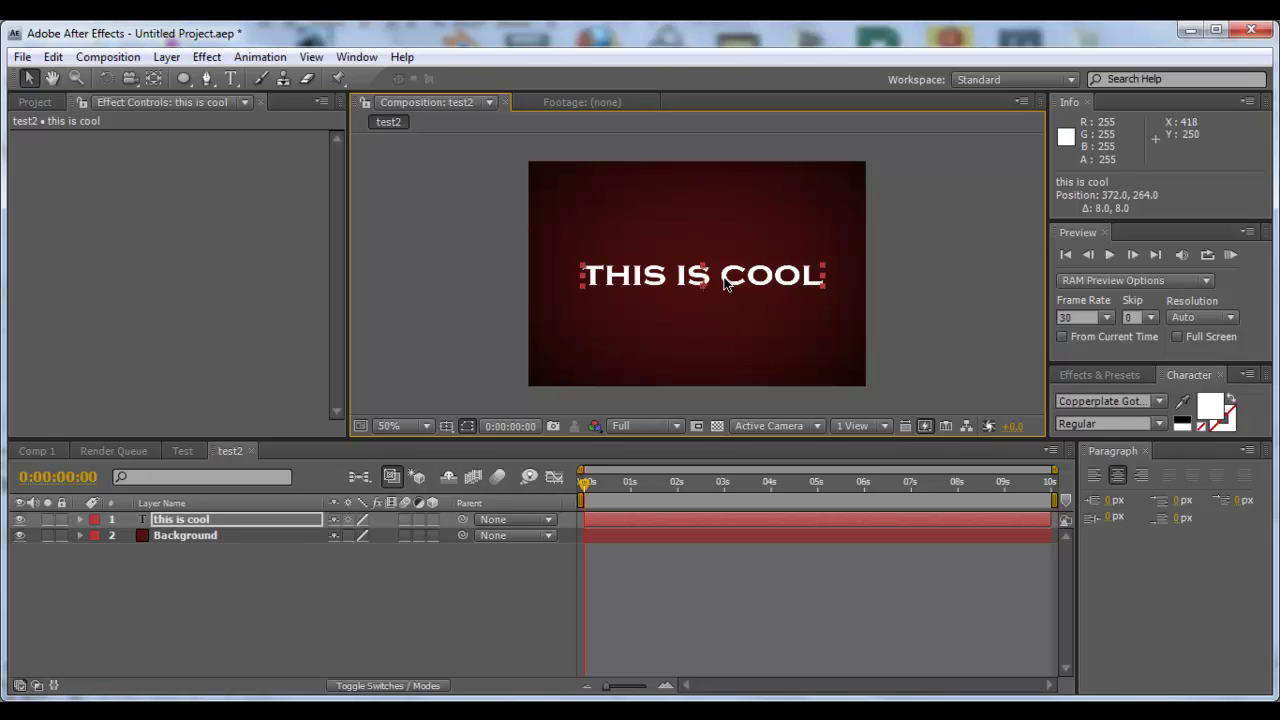
{"action": "left_click", "coordinate": [1209, 407]}
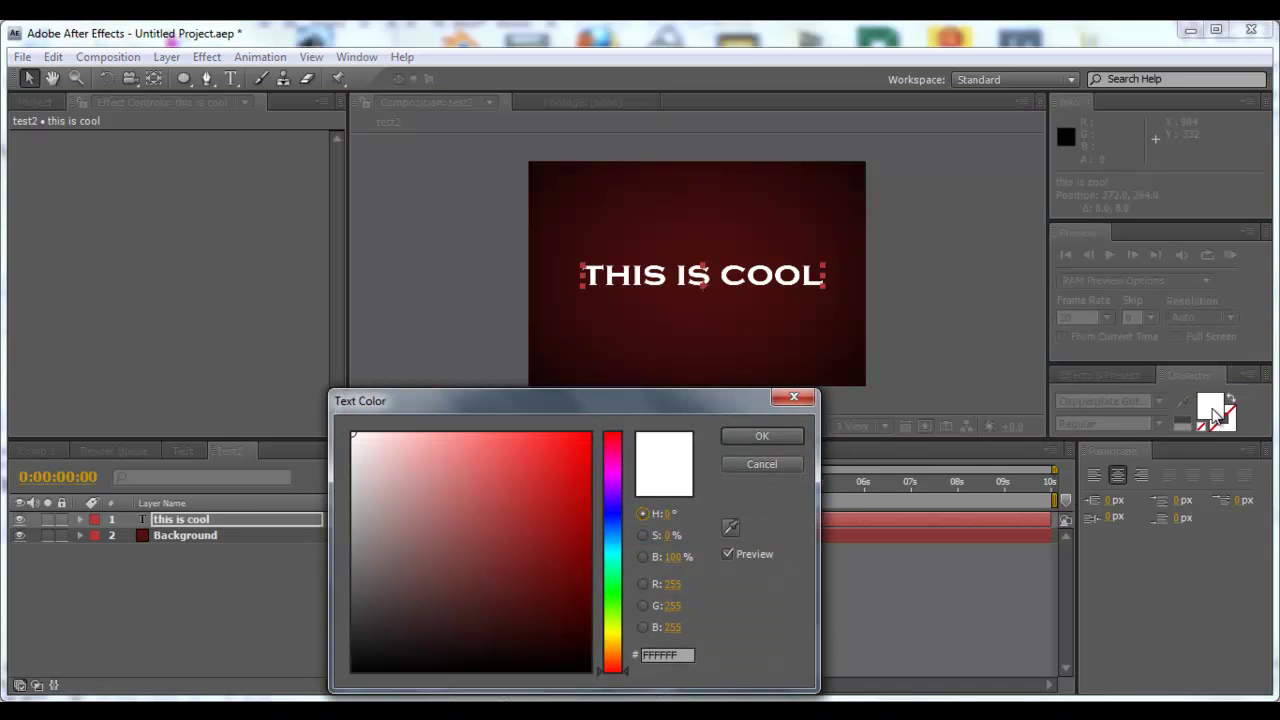
{"action": "left_click", "coordinate": [560, 464]}
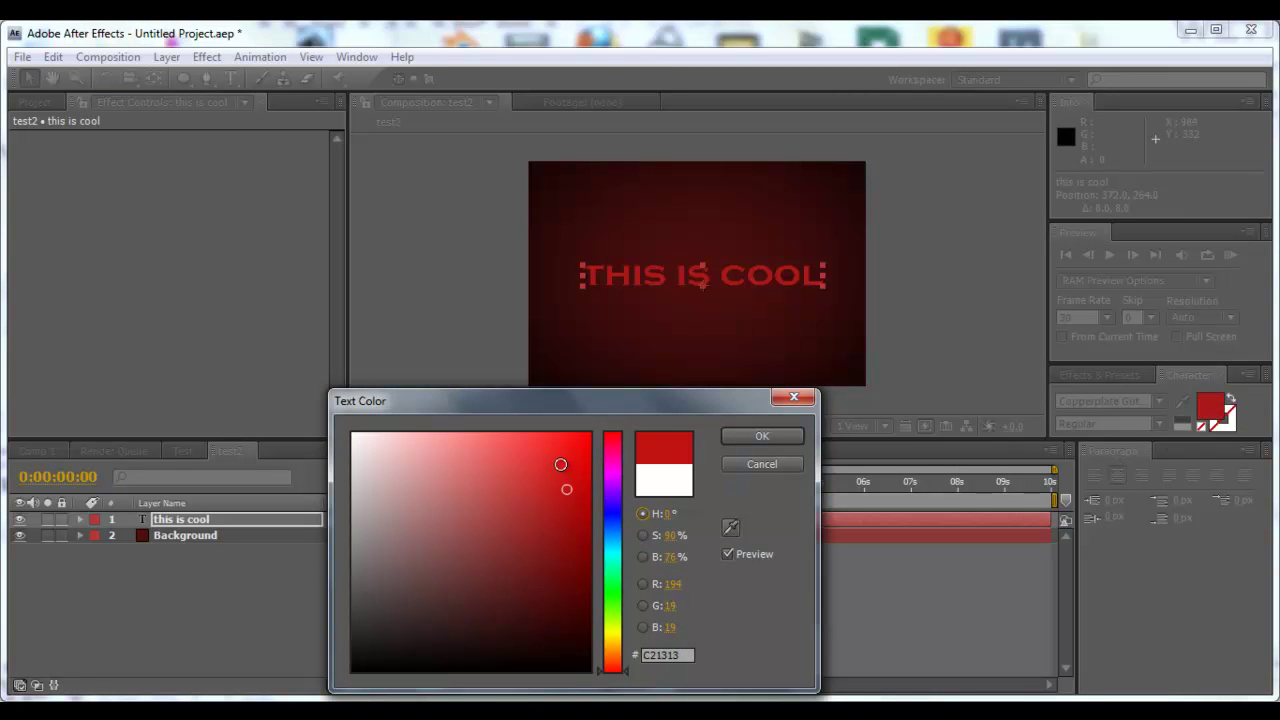
{"action": "mouse_move", "coordinate": [560, 464]}
{"action": "left_mouse_down"}
{"action": "mouse_move", "coordinate": [417, 494]}
{"action": "mouse_move", "coordinate": [403, 514]}
{"action": "mouse_move", "coordinate": [424, 540]}
{"action": "mouse_move", "coordinate": [543, 517]}
{"action": "mouse_move", "coordinate": [575, 428]}
{"action": "mouse_move", "coordinate": [352, 428]}
{"action": "mouse_move", "coordinate": [341, 412]}
{"action": "left_mouse_up"}
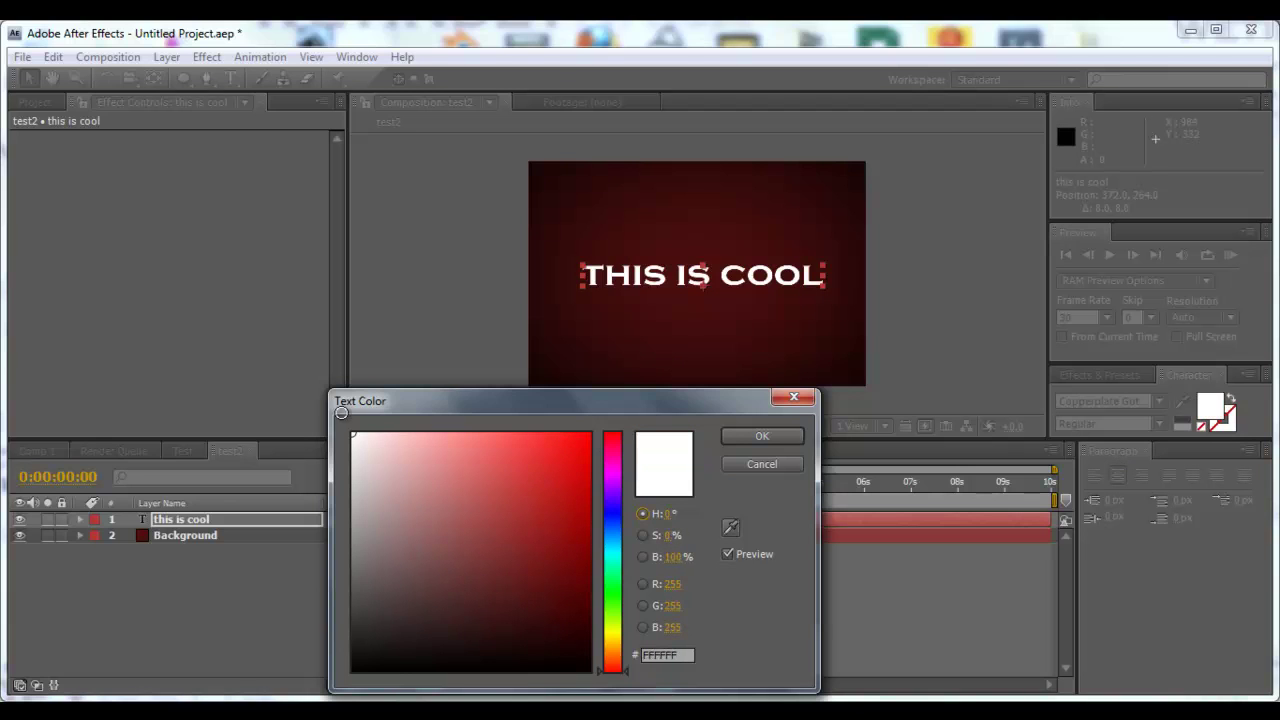
{"action": "left_click", "coordinate": [750, 436]}
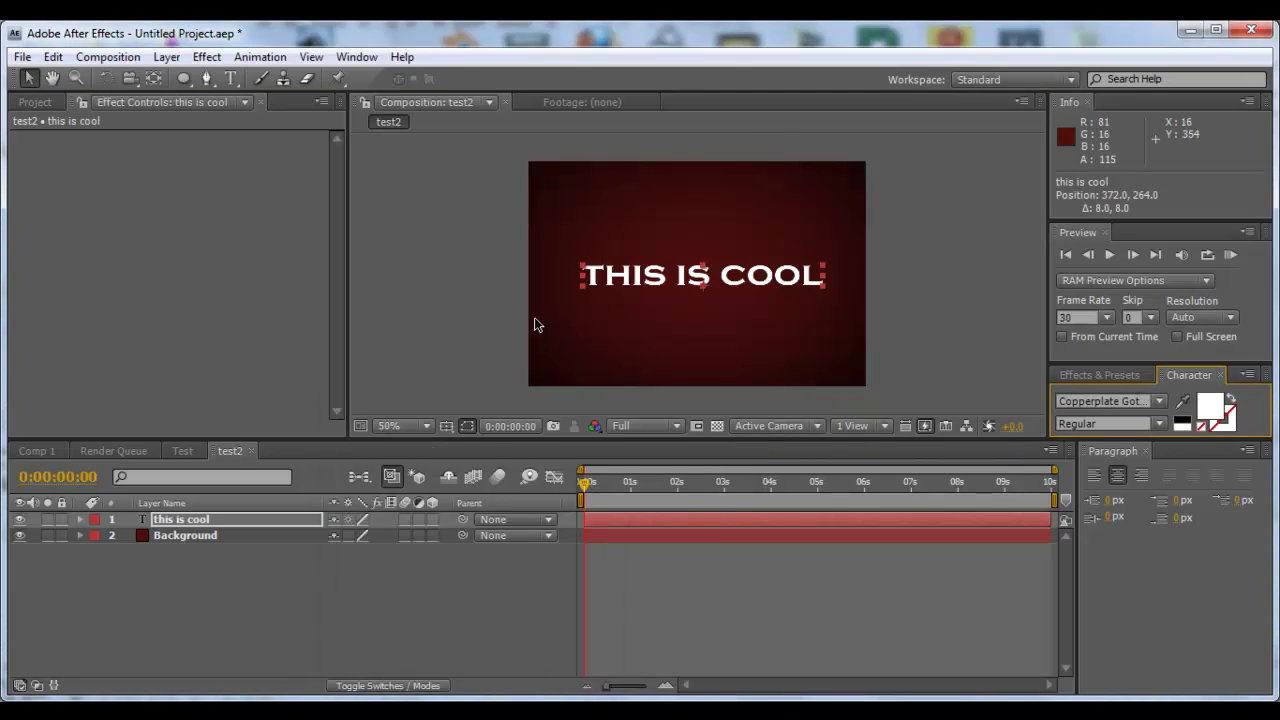
{"action": "left_click", "coordinate": [279, 519]}
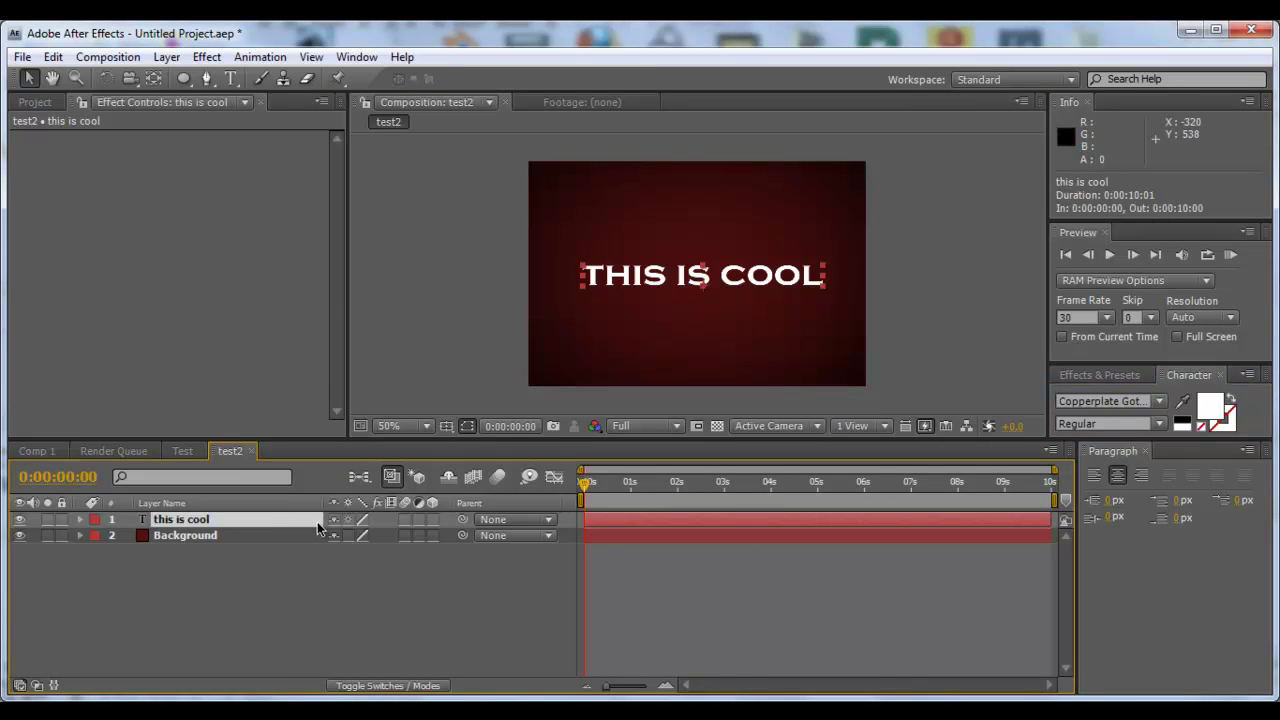
Step: Apply a Generate > Fill effect to the title with its colour set to white (FDFDFD)
{"action": "left_click", "coordinate": [207, 56]}
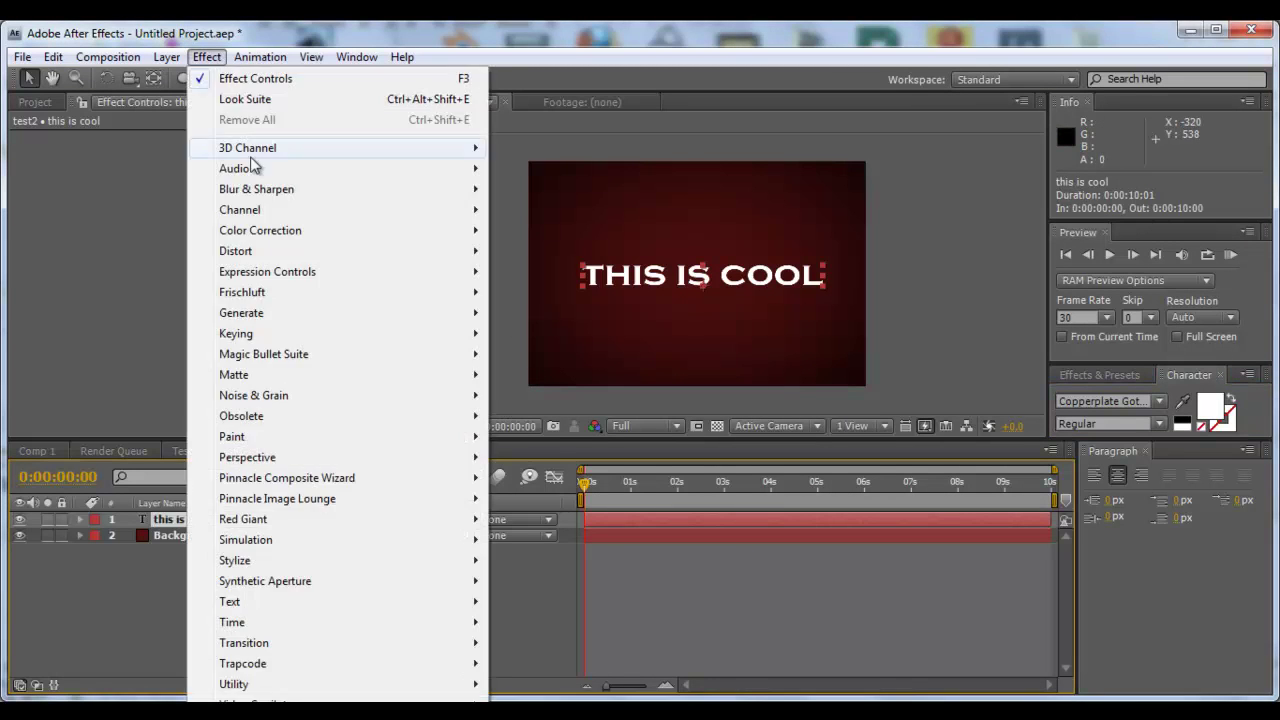
{"action": "mouse_move", "coordinate": [258, 313]}
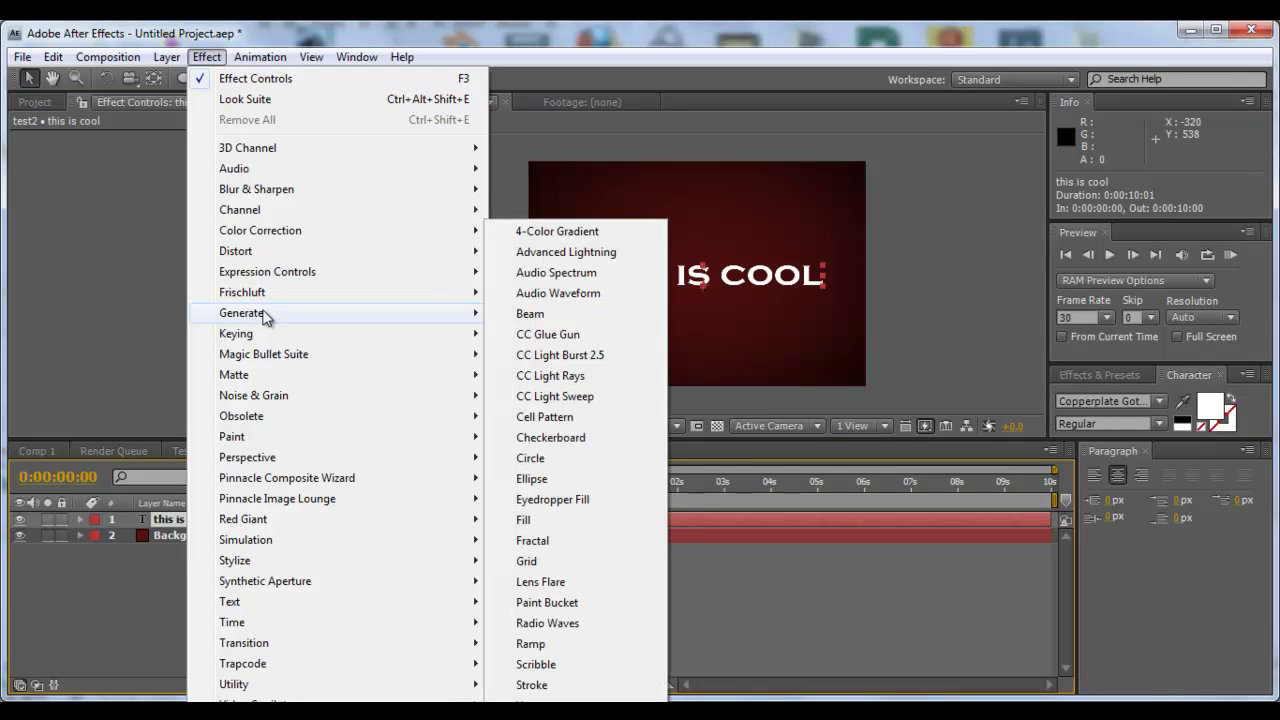
{"action": "left_click", "coordinate": [522, 519]}
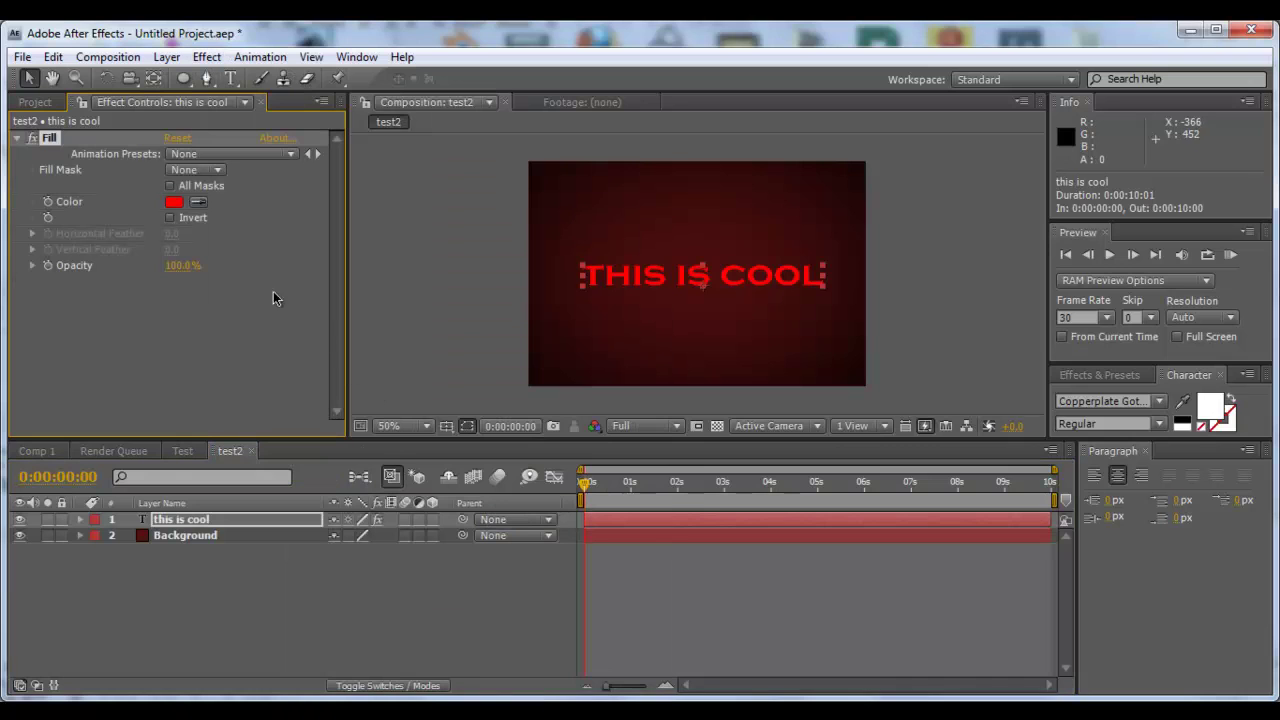
{"action": "left_click", "coordinate": [176, 202]}
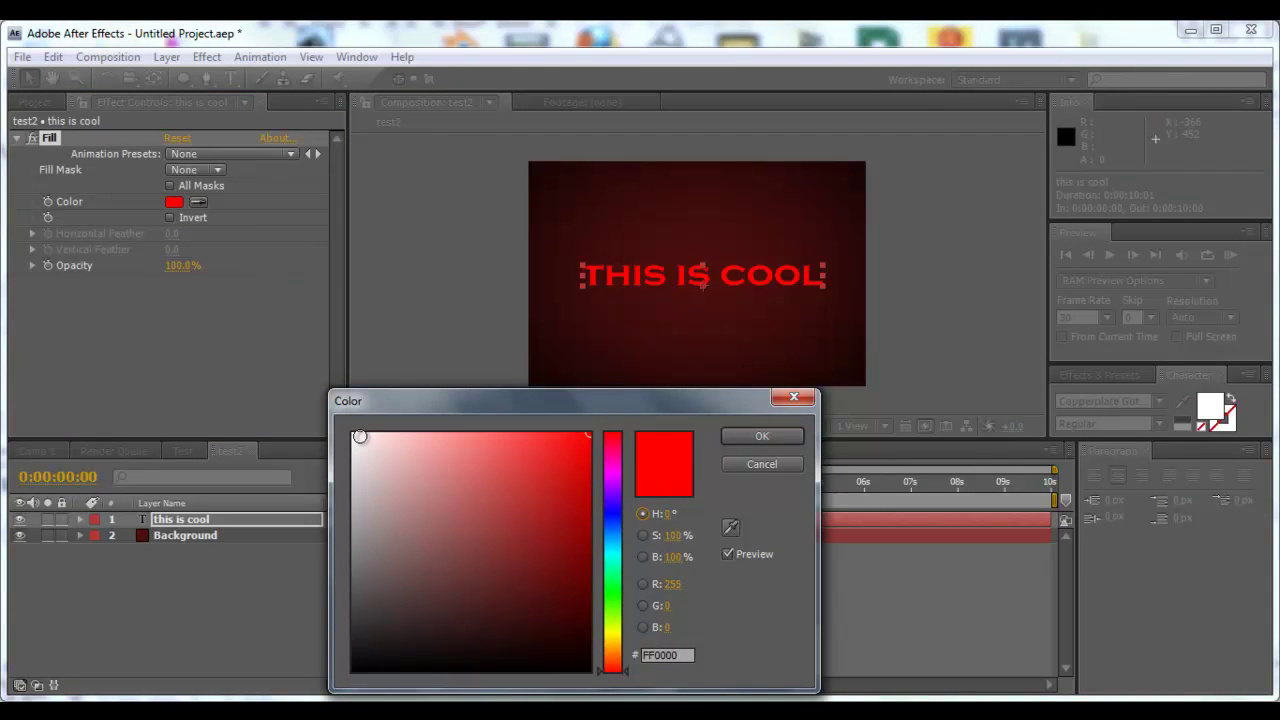
{"action": "left_click", "coordinate": [353, 436]}
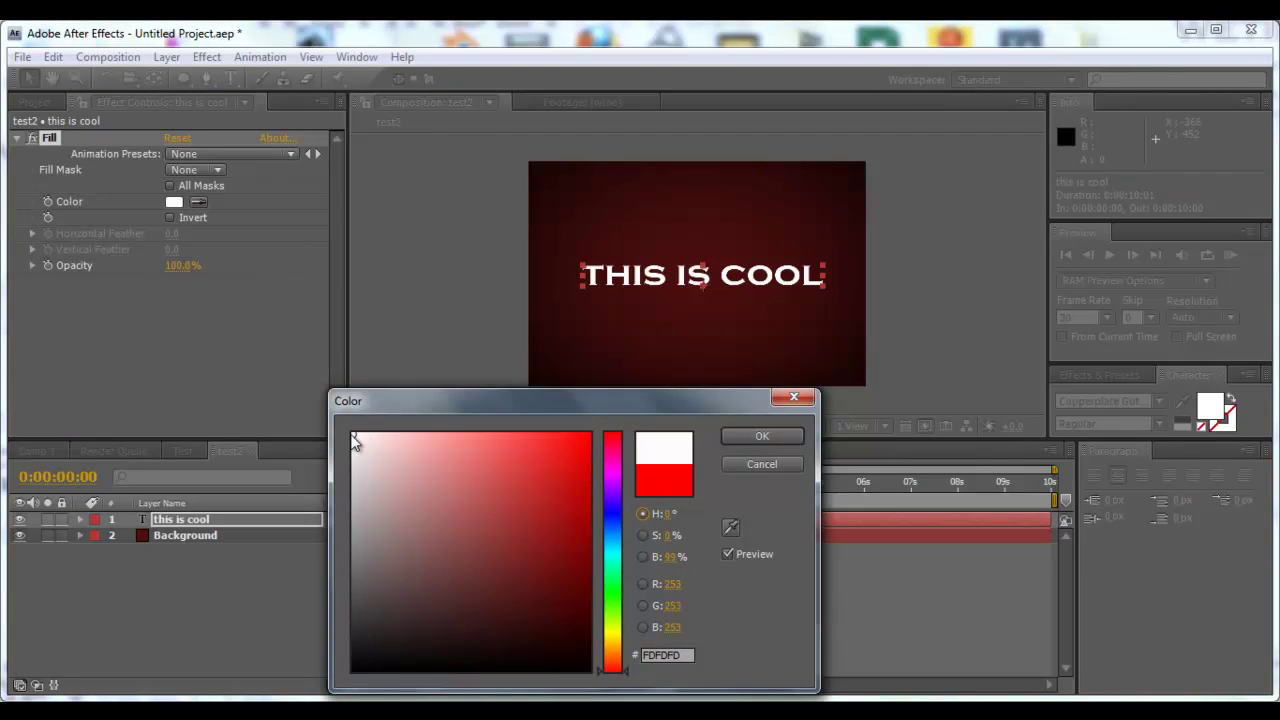
{"action": "left_click", "coordinate": [728, 436]}
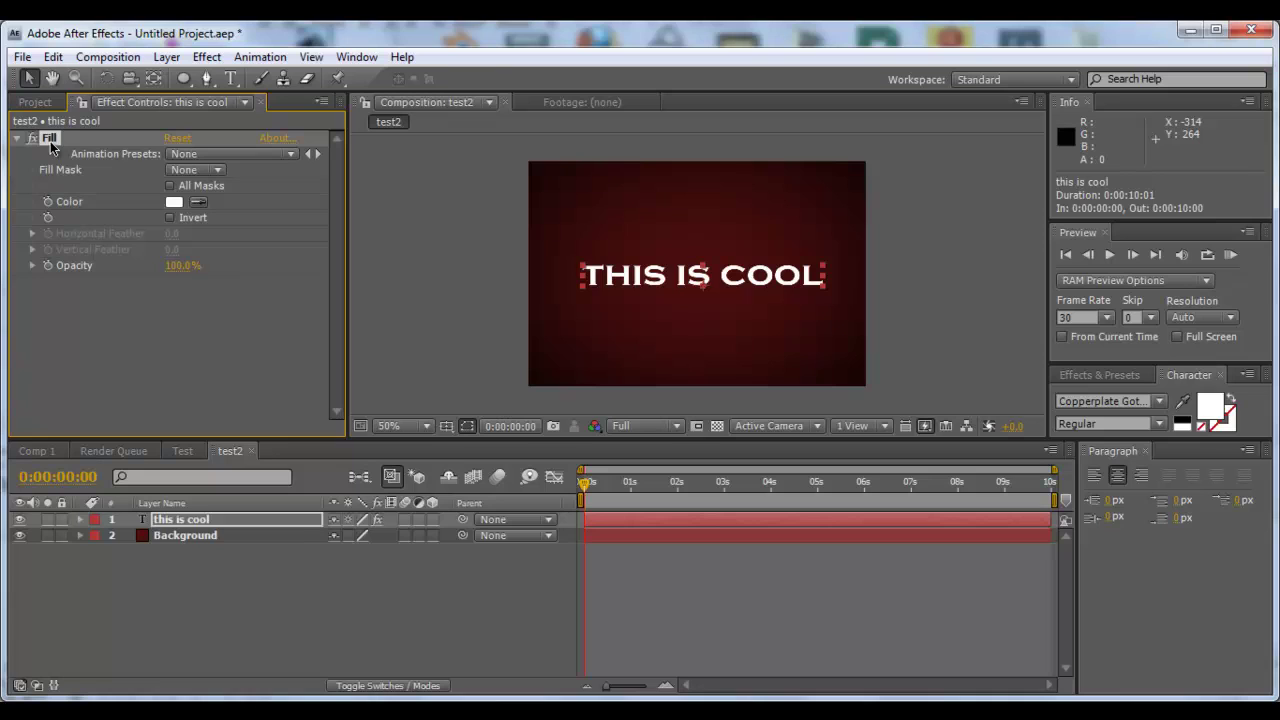
Step: Delete the Fill effect from the title layer and bring the Project panel's item list back
{"action": "key", "text": "Delete"}
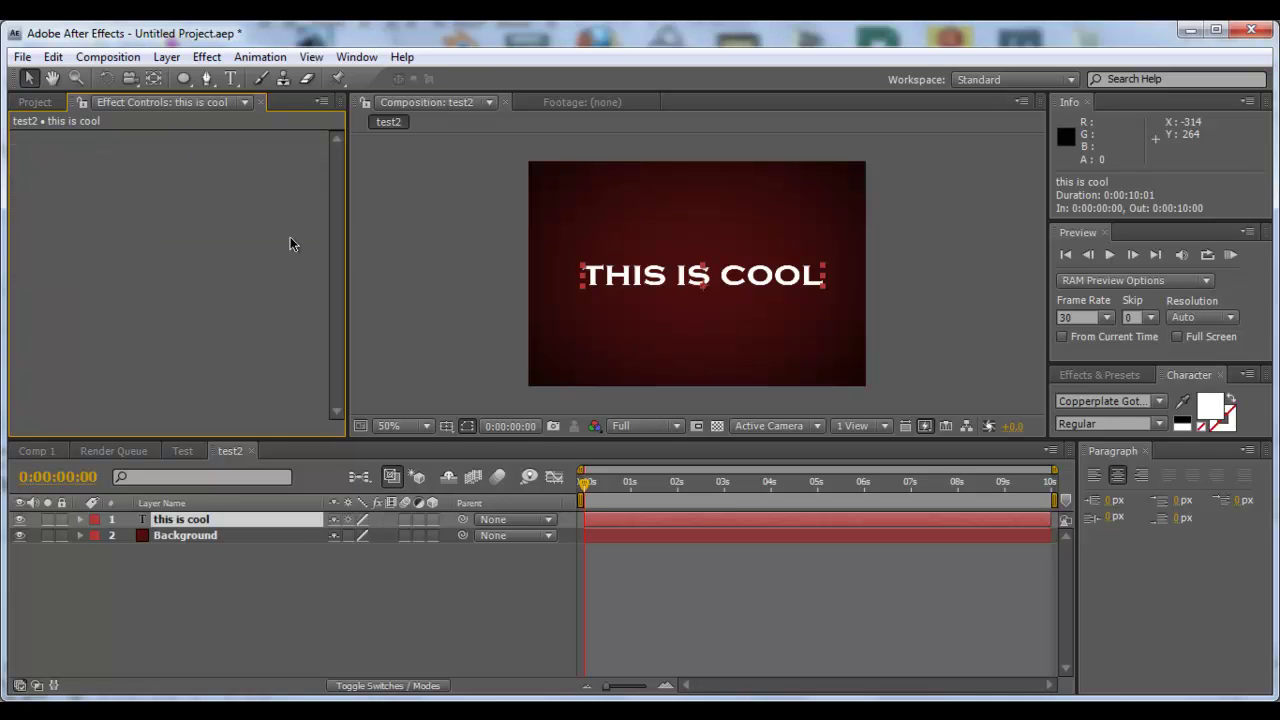
{"action": "left_click", "coordinate": [35, 102]}
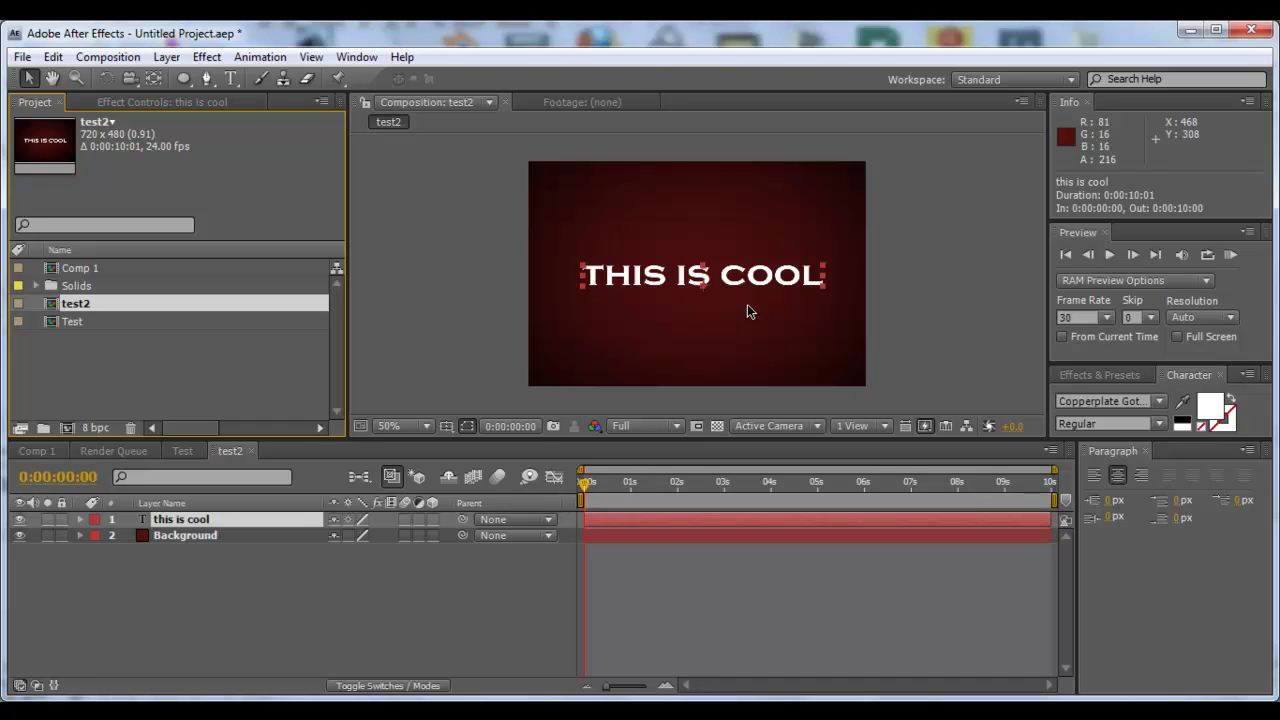
Step: Expand layer 1 'this is cool' down to its Transform properties
{"action": "left_click", "coordinate": [80, 518]}
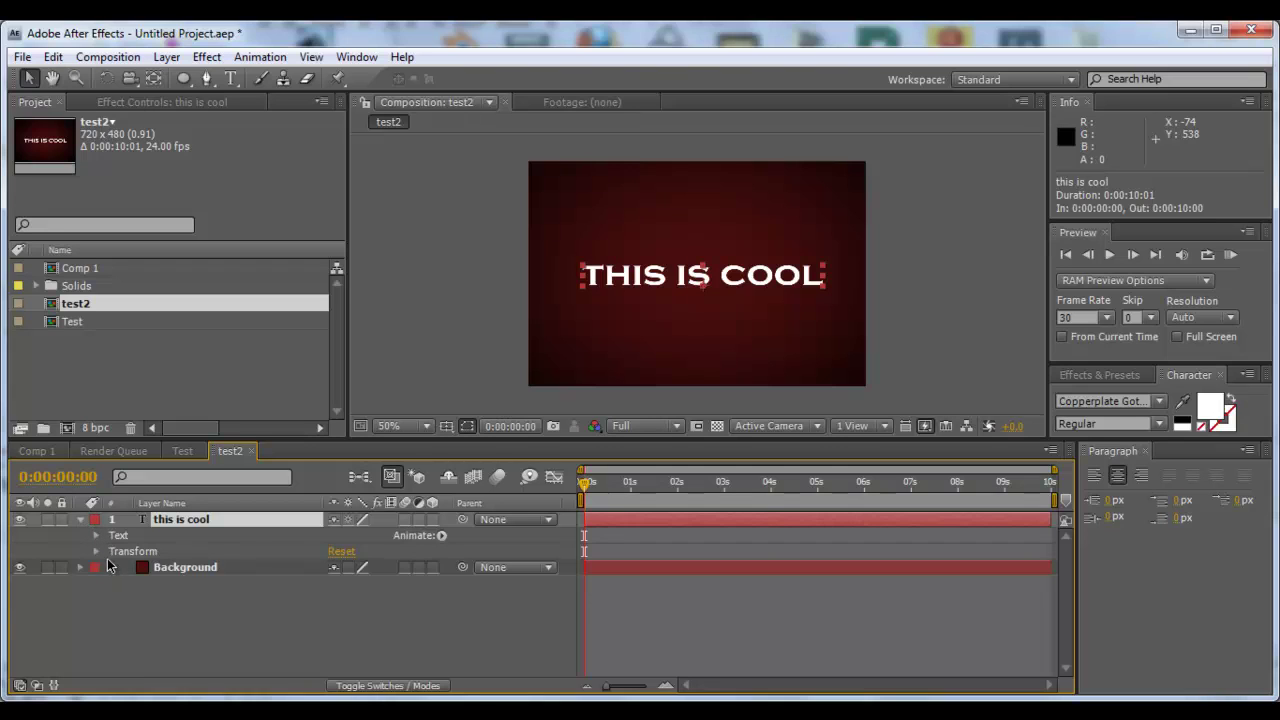
{"action": "left_click", "coordinate": [95, 551]}
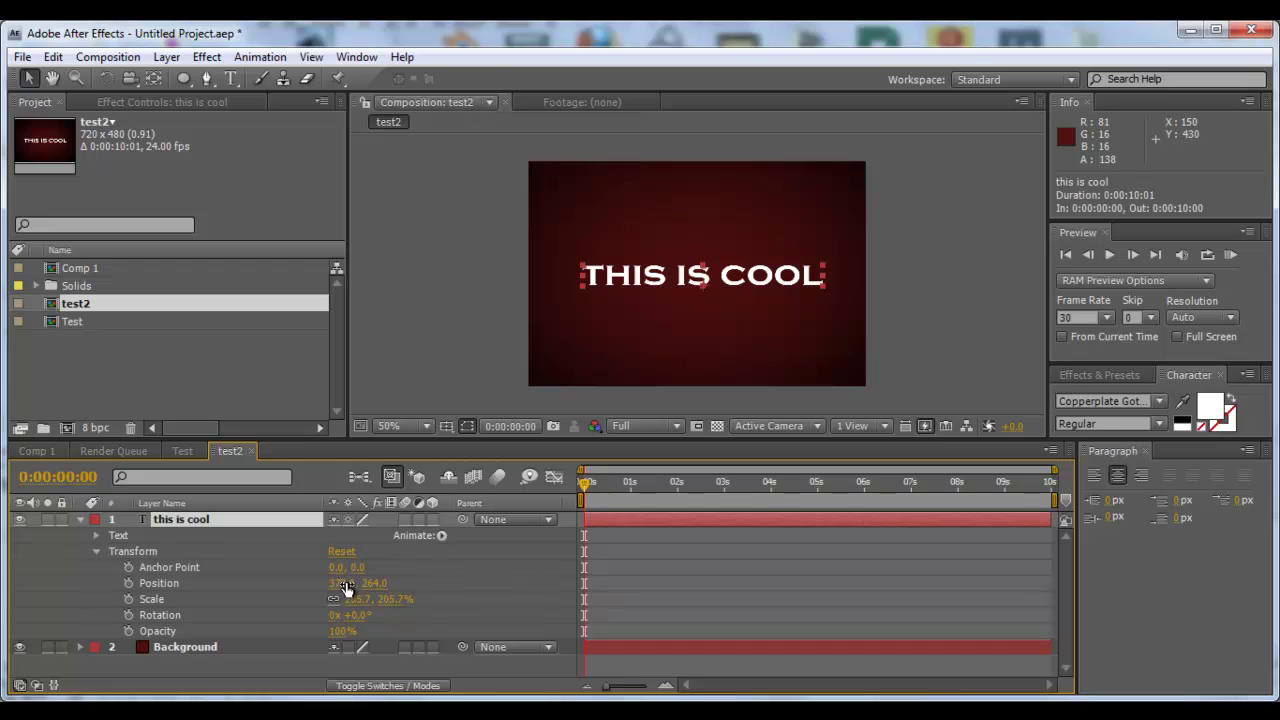
Step: Move the text off-frame left to Position -318, 264 and set a Position keyframe at 0s
{"action": "left_click_drag", "start_coordinate": [346, 582], "coordinate": [125, 587]}
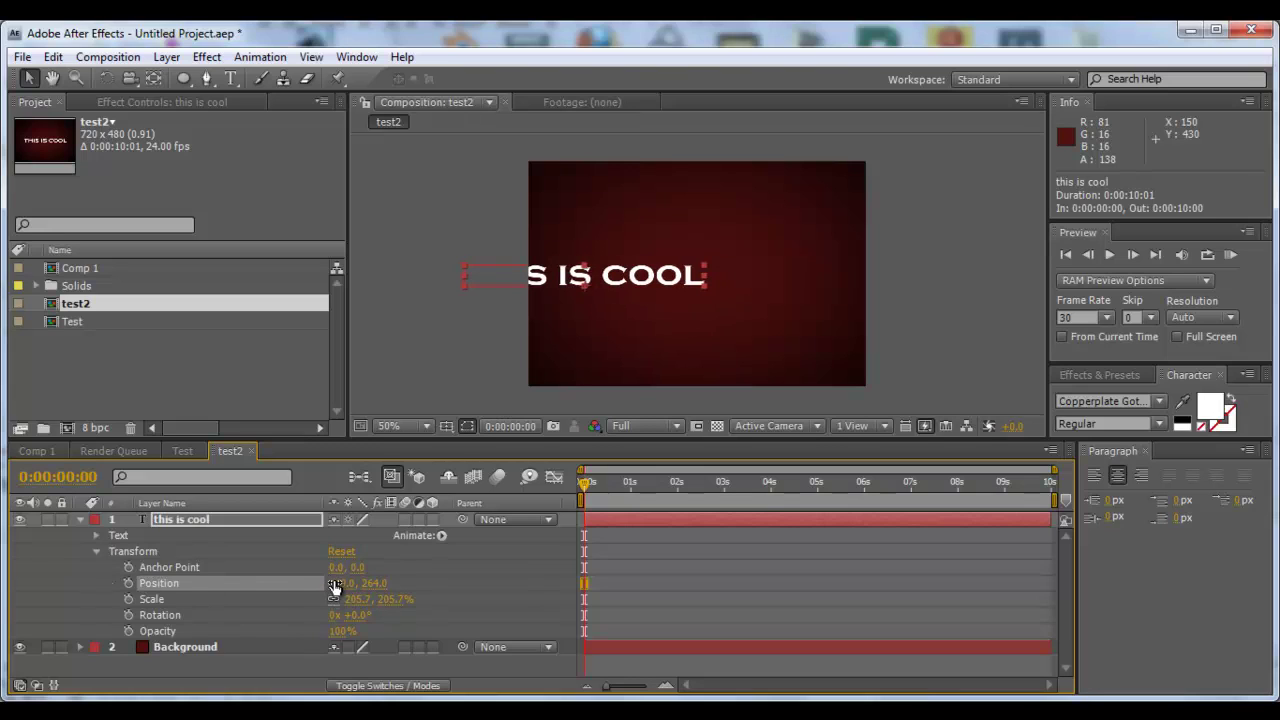
{"action": "left_click_drag", "start_coordinate": [340, 583], "coordinate": [235, 608]}
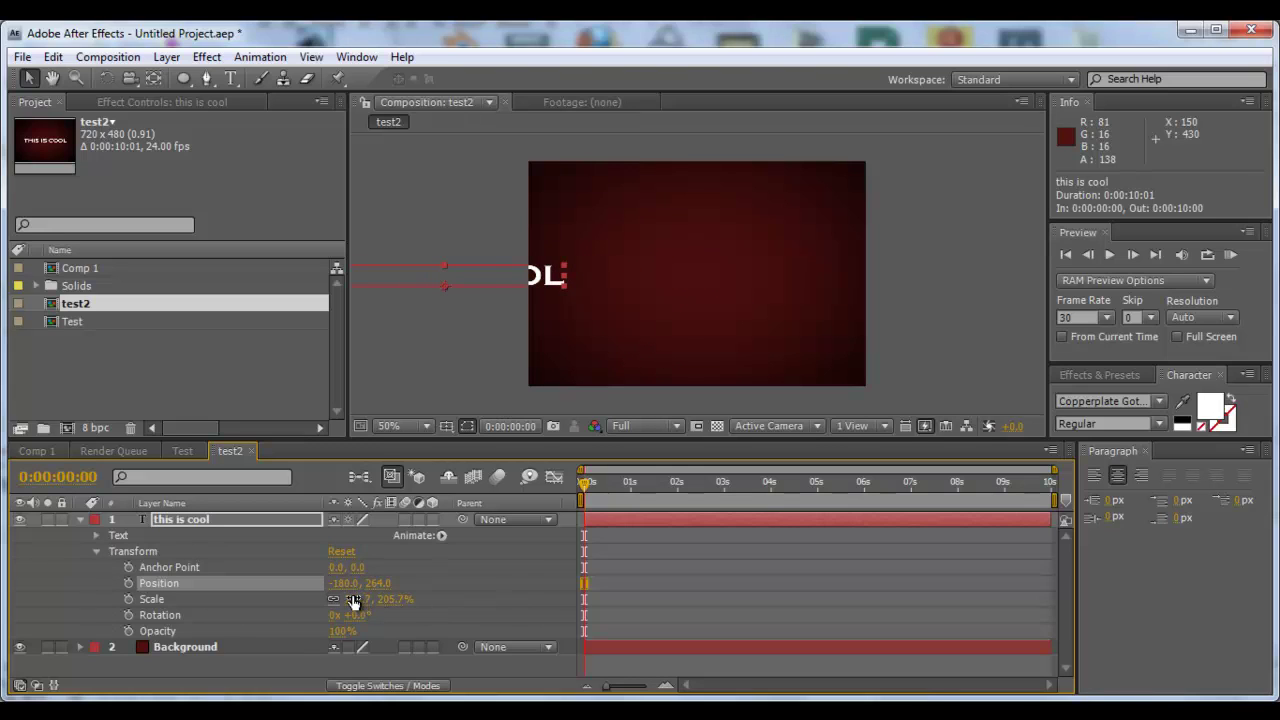
{"action": "left_click_drag", "start_coordinate": [347, 584], "coordinate": [226, 590]}
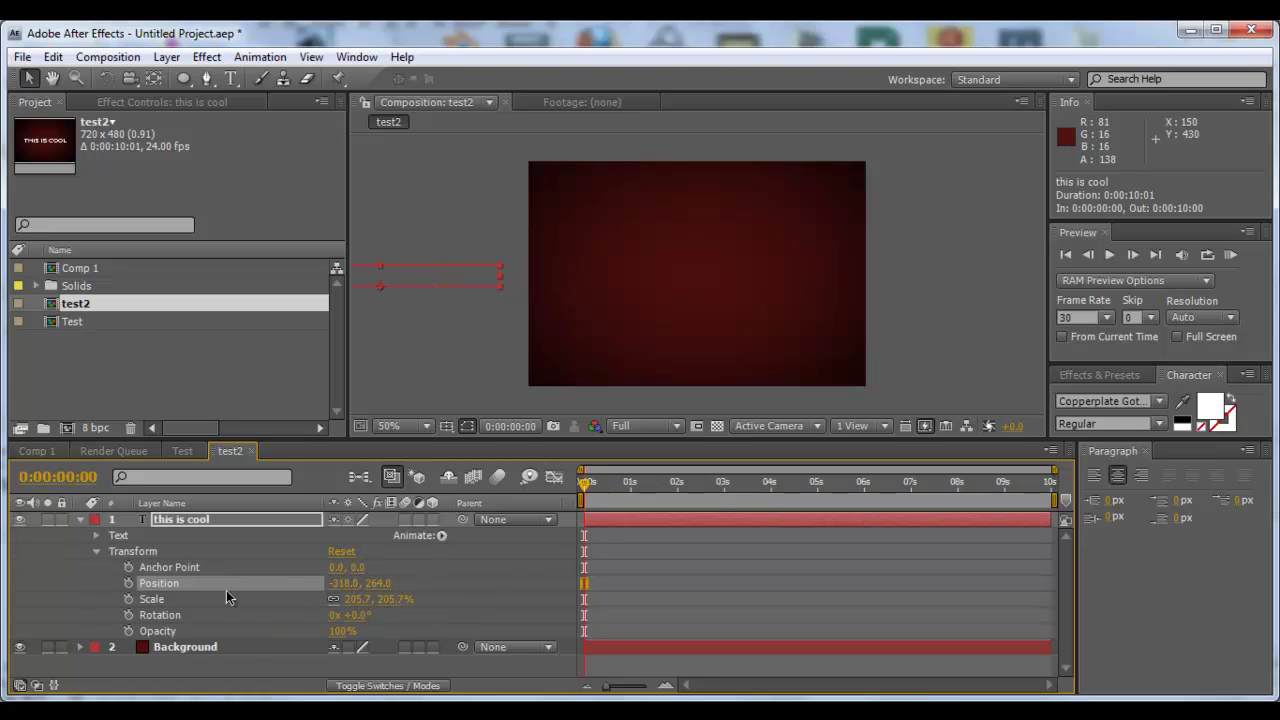
{"action": "left_click", "coordinate": [128, 583]}
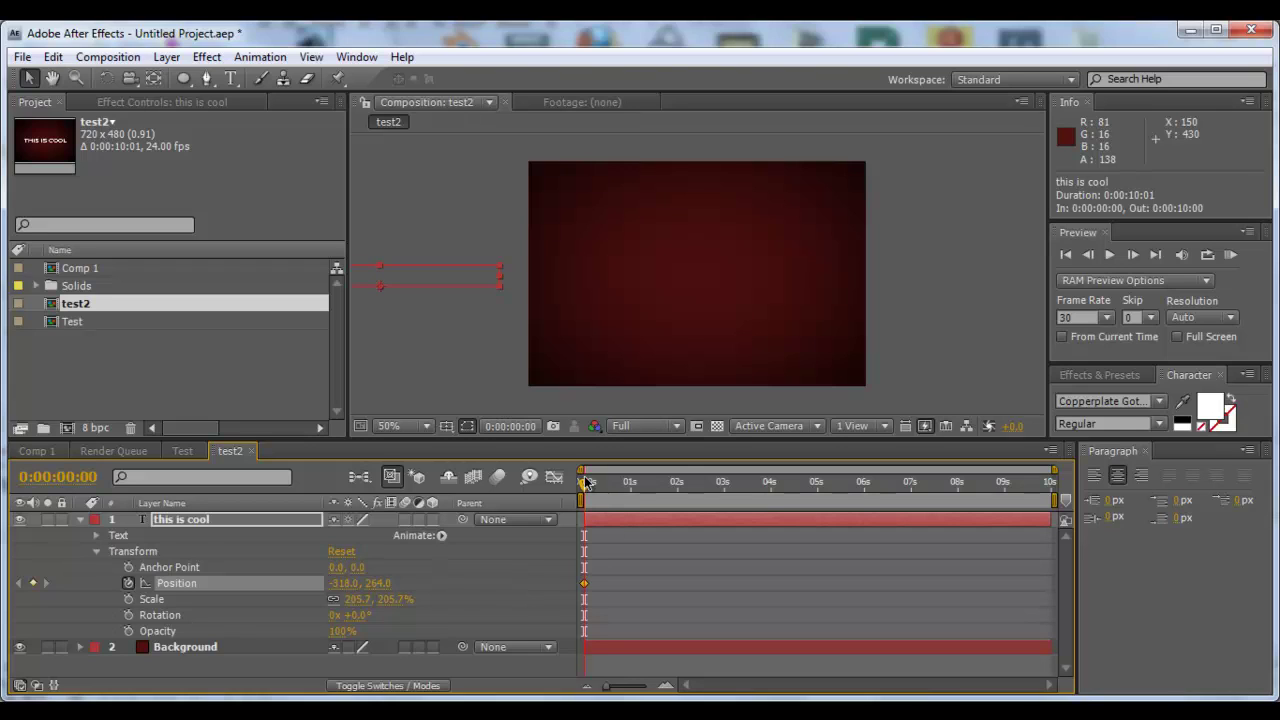
Step: At 0:00:00:13, keyframe Position X at 364 so the text is centred, then deselect
{"action": "left_click_drag", "start_coordinate": [585, 483], "coordinate": [609, 487]}
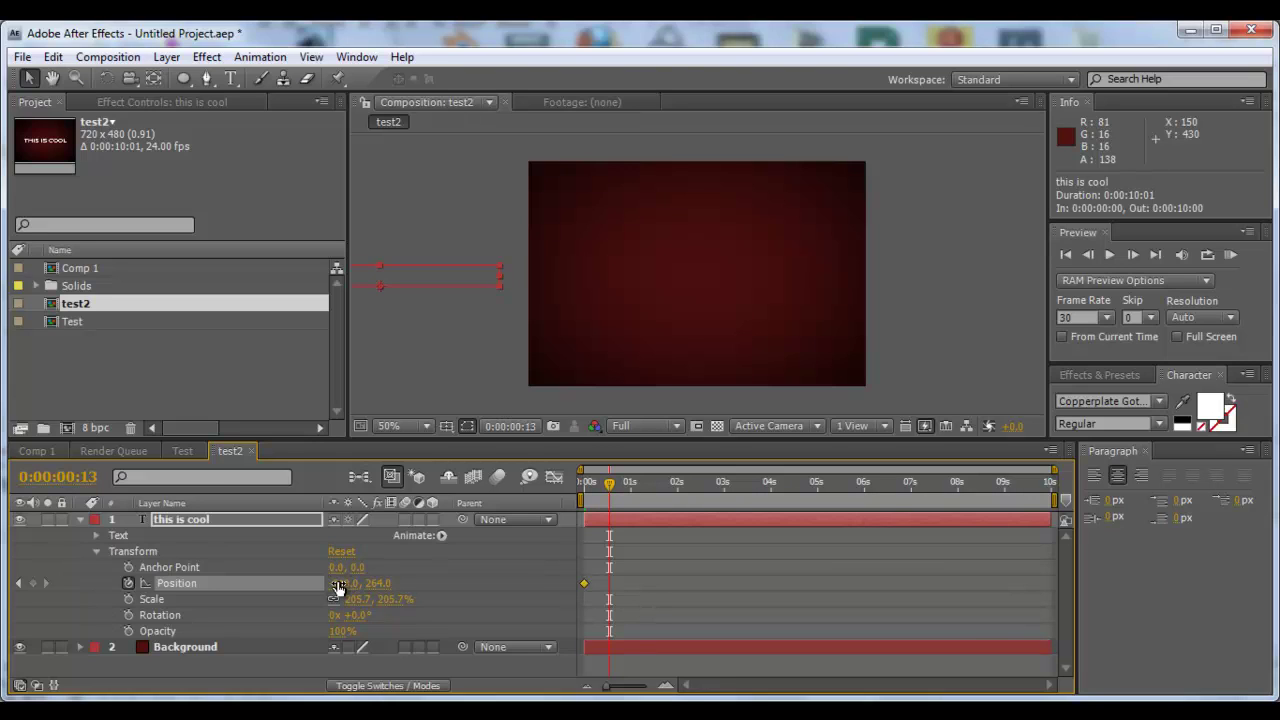
{"action": "left_click_drag", "start_coordinate": [338, 587], "coordinate": [986, 594]}
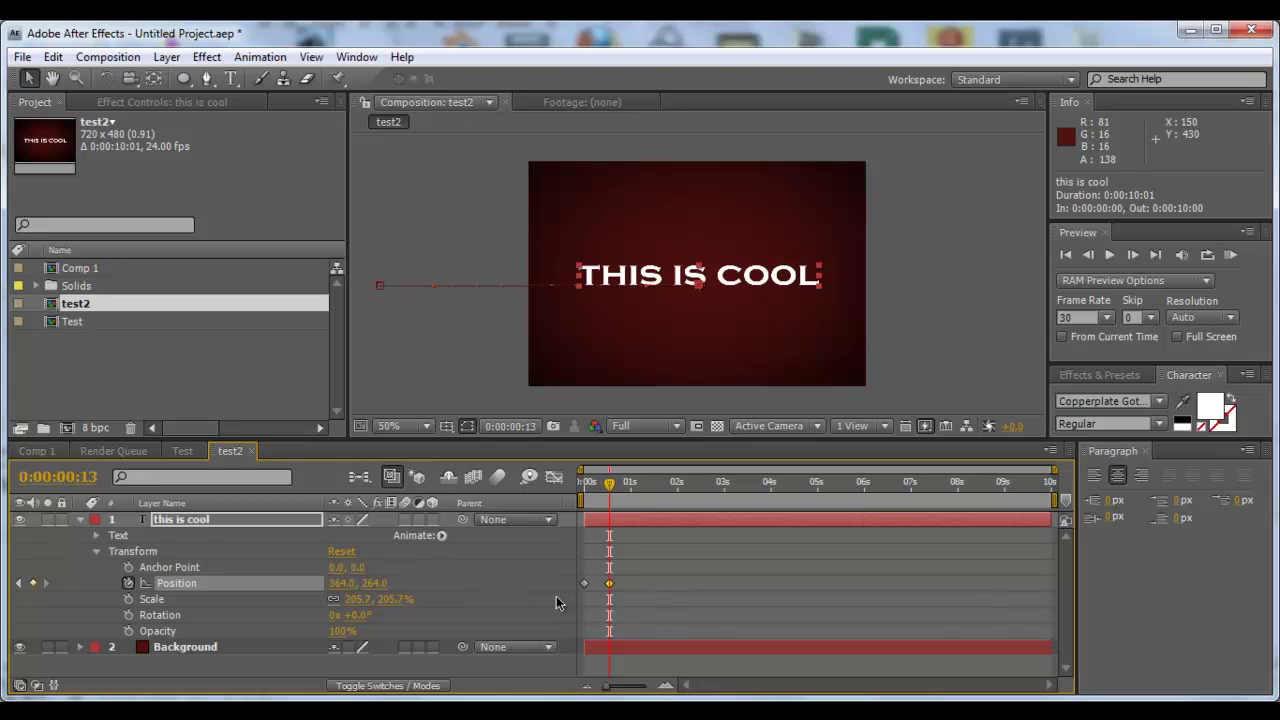
{"action": "left_click", "coordinate": [630, 587]}
{"action": "left_click", "coordinate": [609, 583]}
Step: Apply Easy Ease to both Position keyframes at 0:00:00:00 and 0:00:00:13
{"action": "left_click", "coordinate": [580, 586]}
{"action": "mouse_move", "coordinate": [580, 584]}
{"action": "left_mouse_down"}
{"action": "mouse_move", "coordinate": [640, 592]}
{"action": "mouse_move", "coordinate": [586, 590]}
{"action": "left_mouse_up"}
{"action": "right_click", "coordinate": [586, 585]}
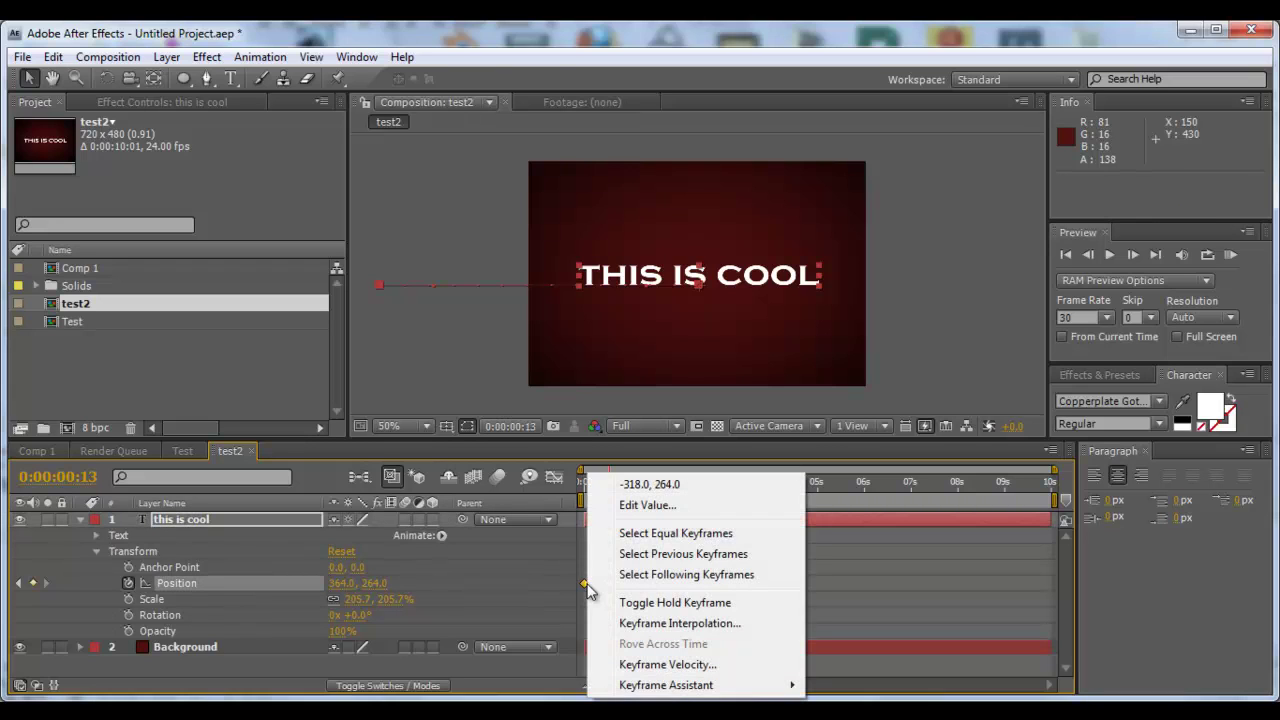
{"action": "mouse_move", "coordinate": [729, 693]}
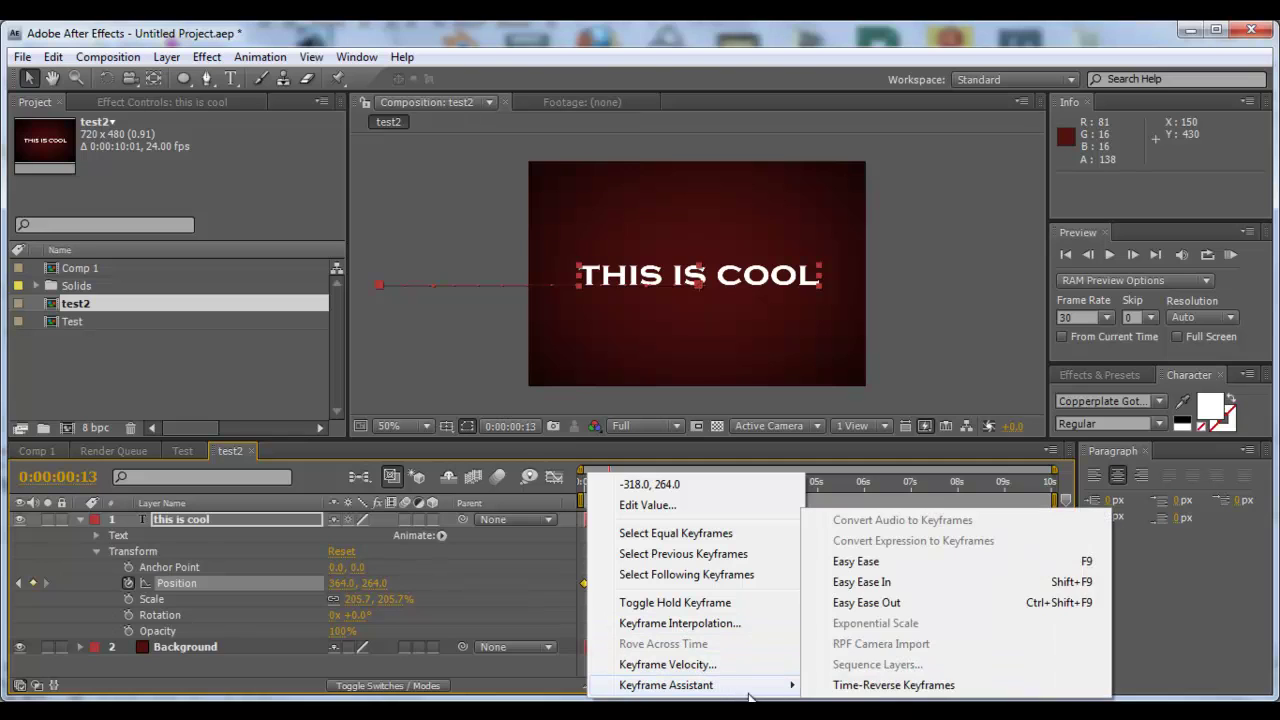
{"action": "left_click", "coordinate": [848, 566]}
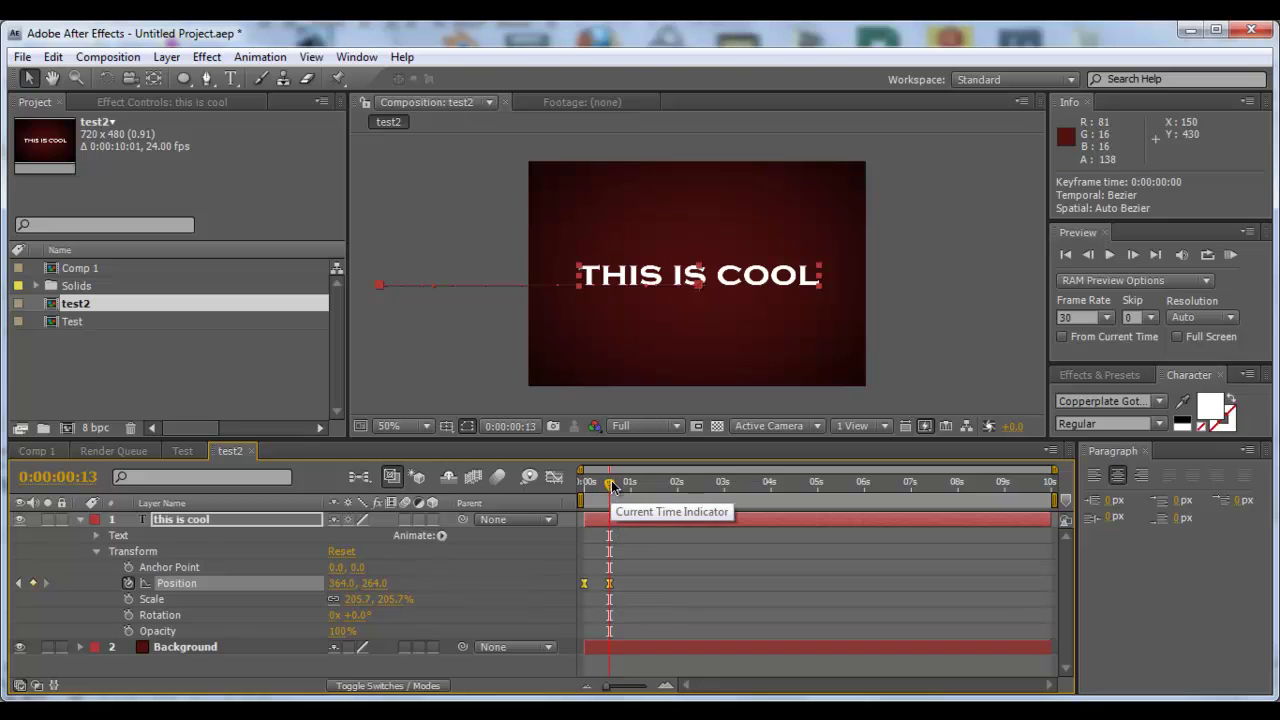
Step: Add a Position keyframe at 0:00:00:20 holding the text at 364, 264
{"action": "left_click_drag", "start_coordinate": [611, 485], "coordinate": [622, 487]}
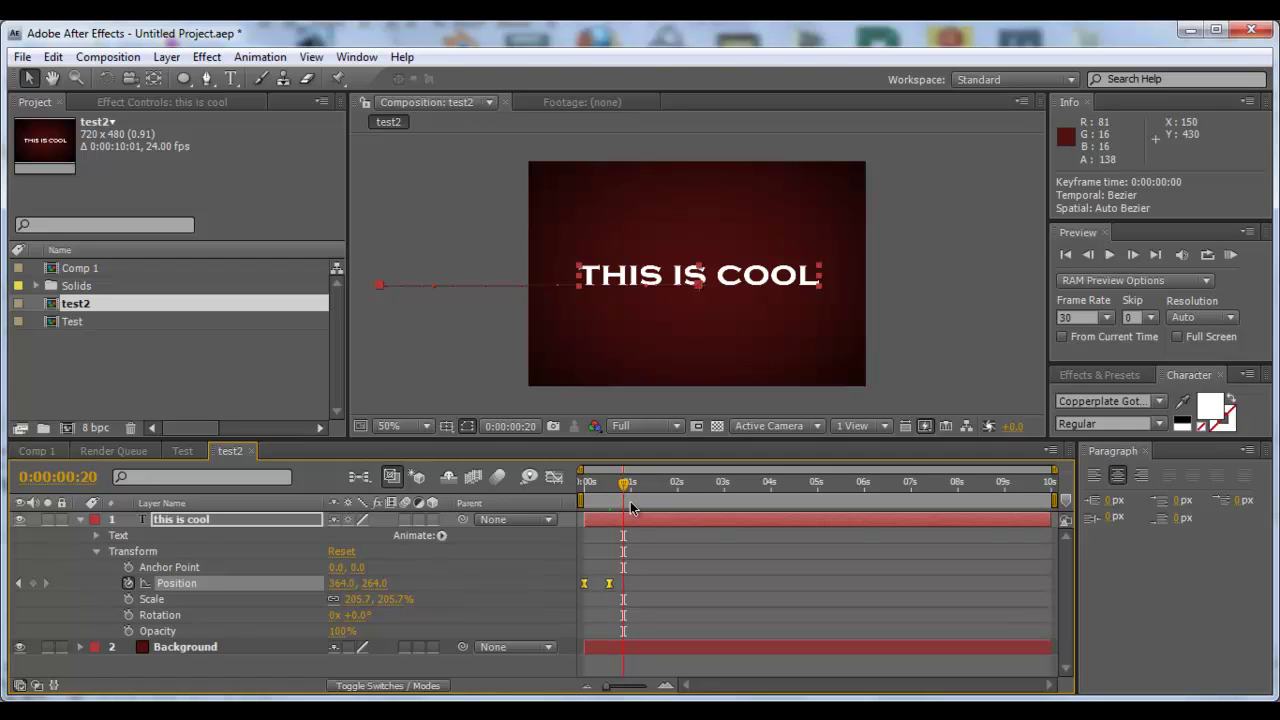
{"action": "left_click_drag", "start_coordinate": [628, 488], "coordinate": [628, 487]}
{"action": "left_click", "coordinate": [33, 583]}
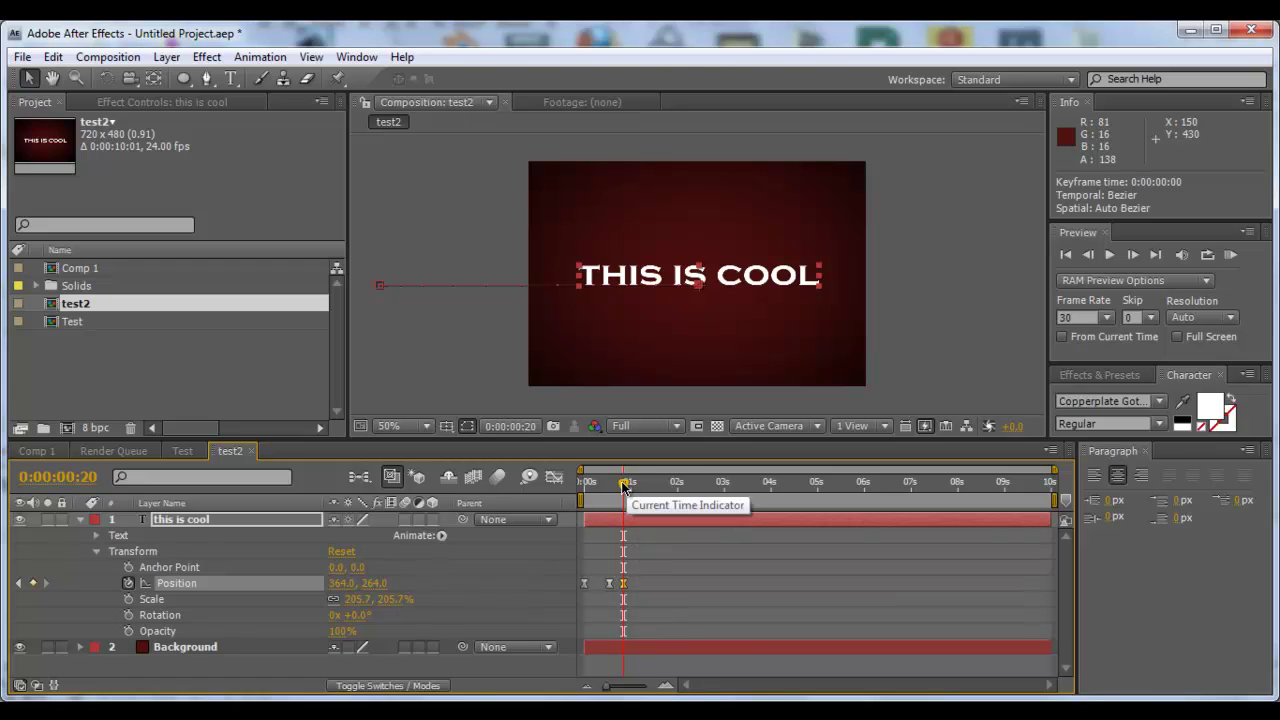
Step: Keyframe Position X at 1002 at 0:00:01:10, then preview the animation from 0:00:00:00
{"action": "left_click_drag", "start_coordinate": [623, 485], "coordinate": [650, 491]}
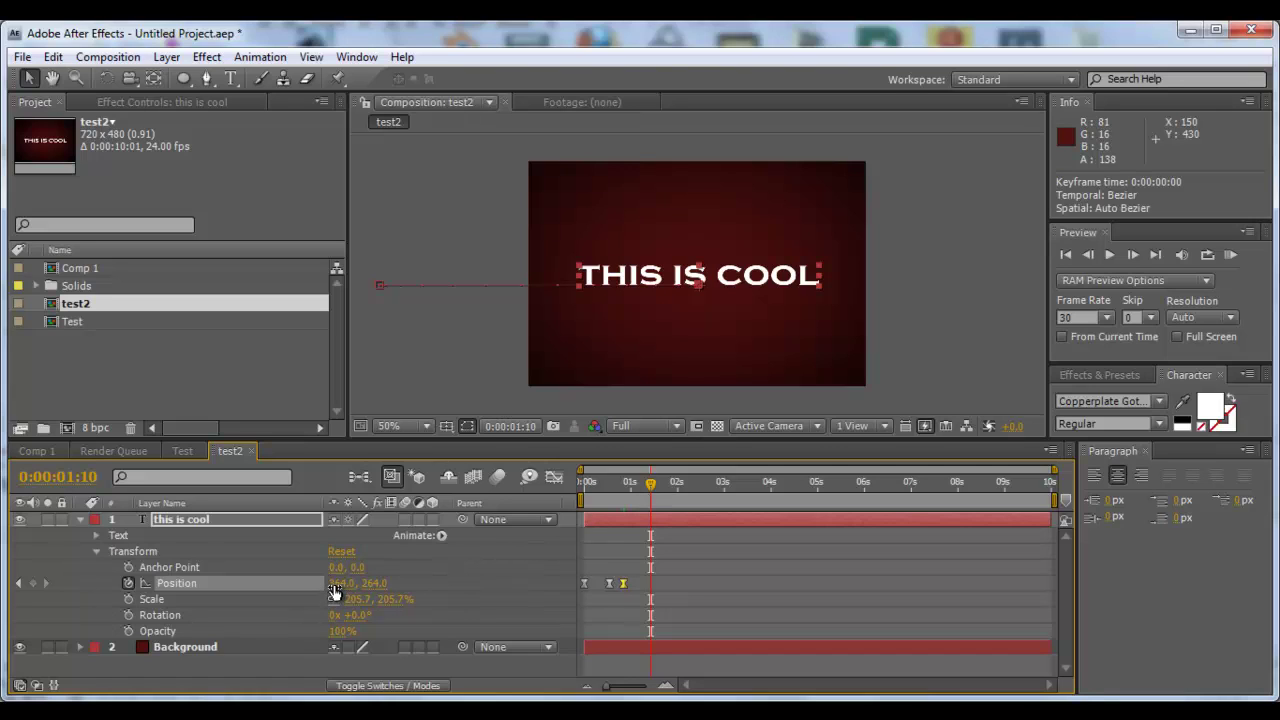
{"action": "left_click_drag", "start_coordinate": [335, 592], "coordinate": [948, 604]}
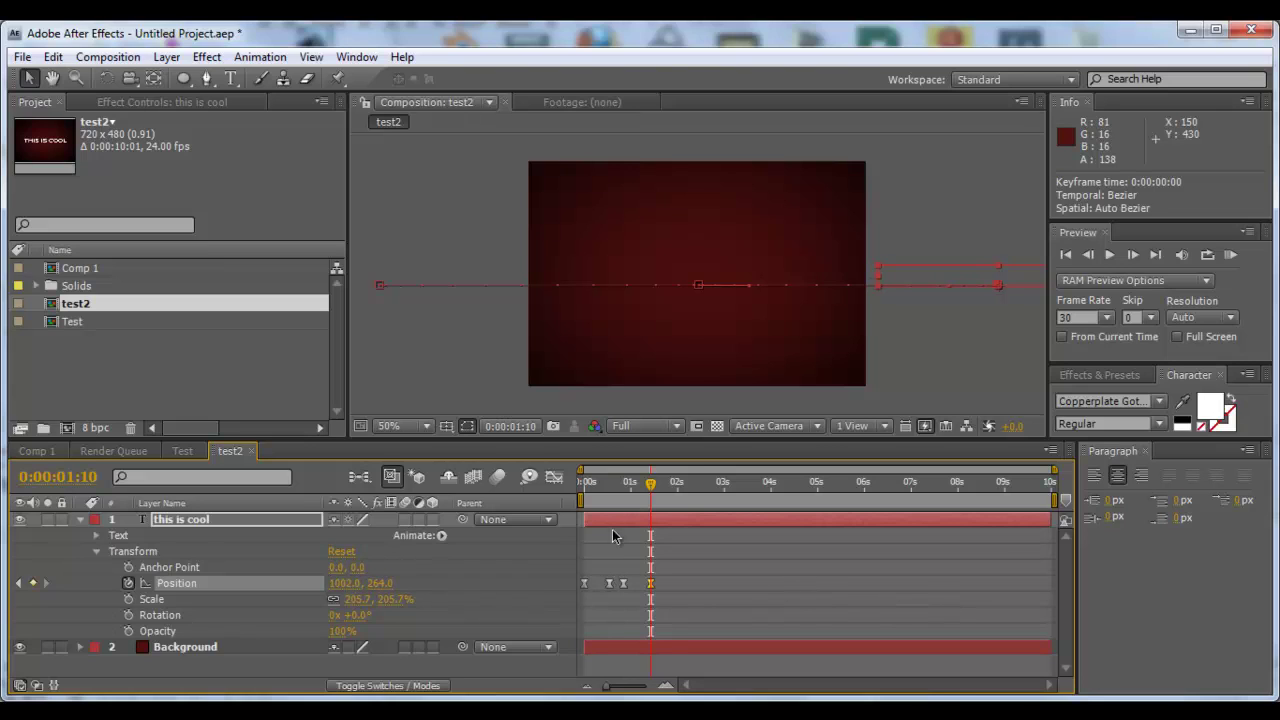
{"action": "left_click_drag", "start_coordinate": [650, 487], "coordinate": [584, 488]}
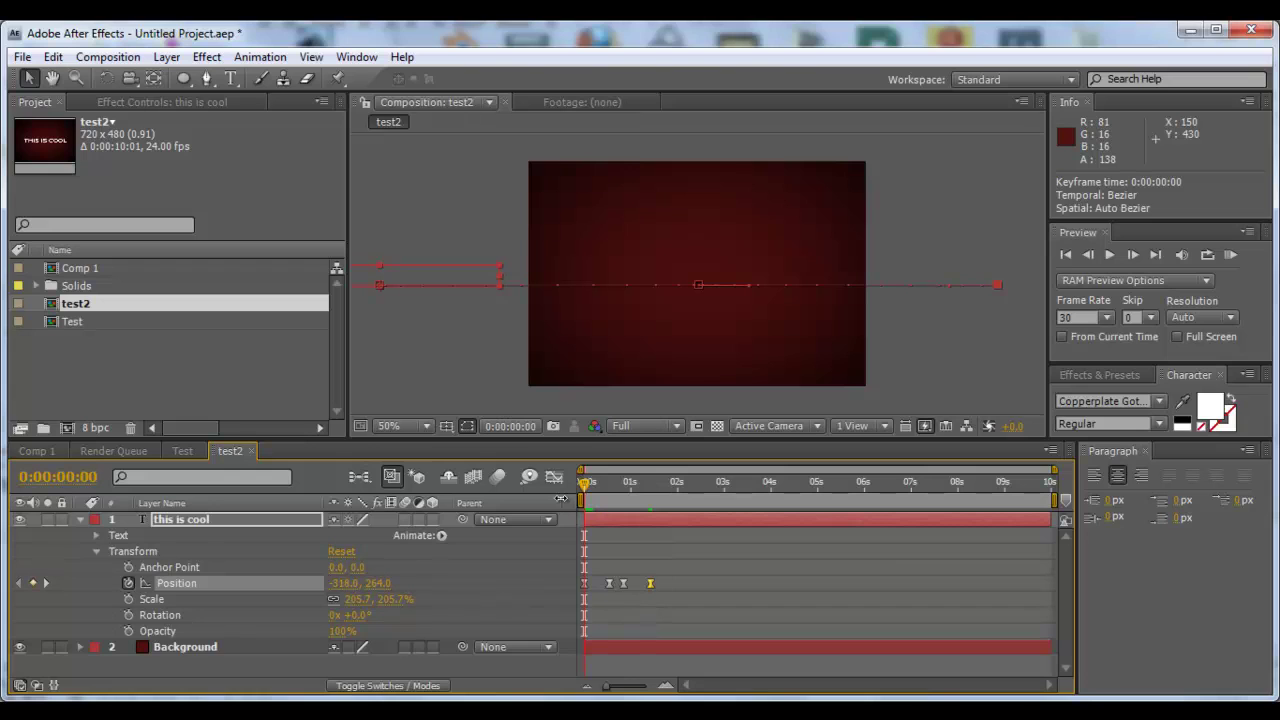
{"action": "key", "text": "space"}
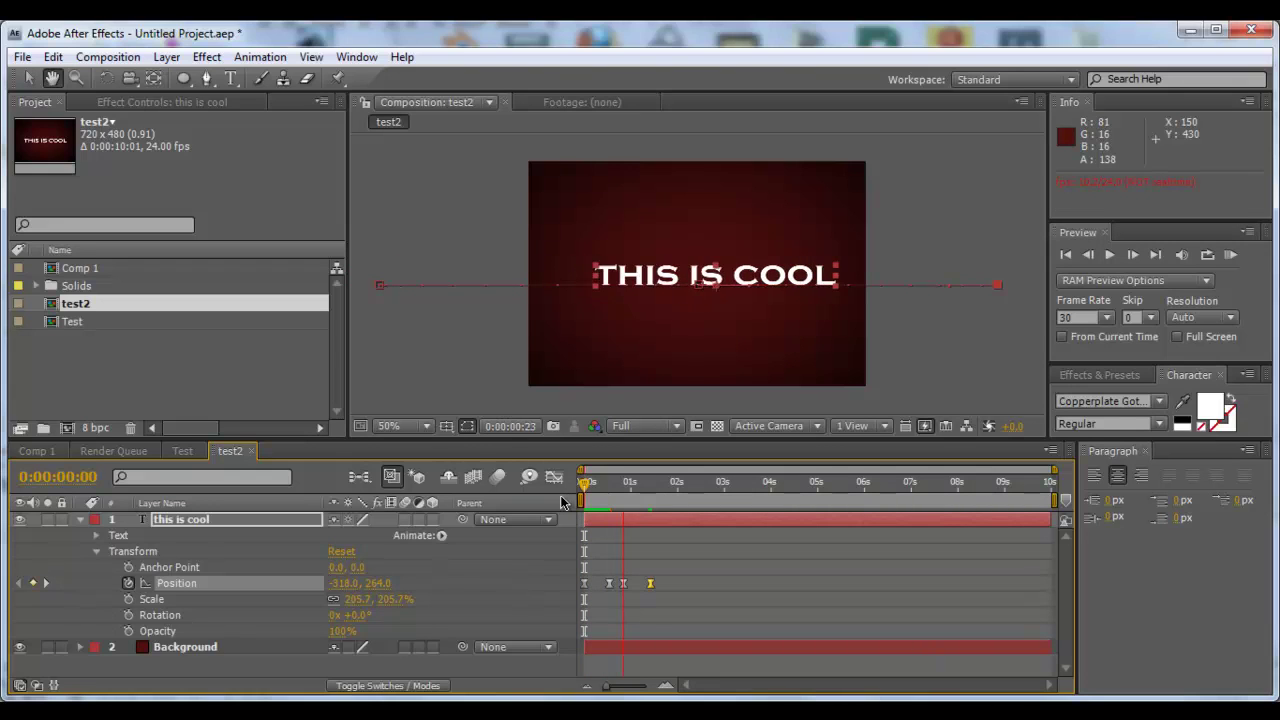
{"action": "key", "text": "space"}
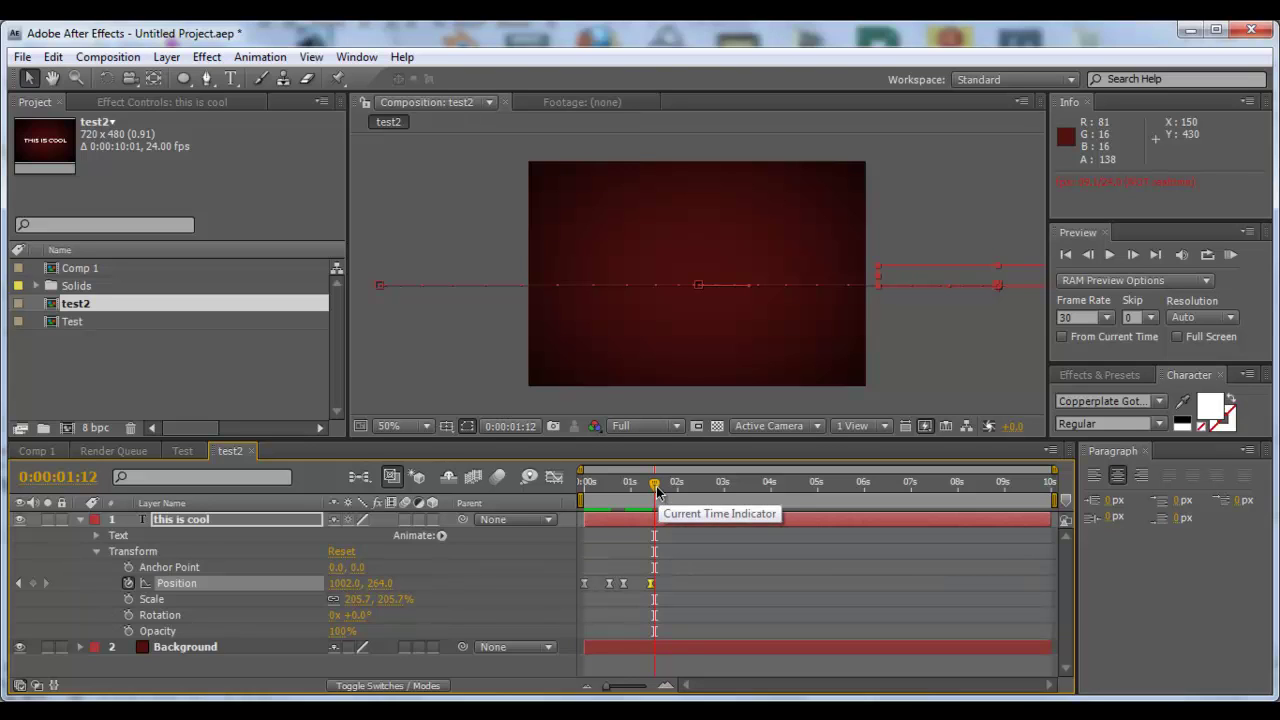
Step: Keyframe Opacity at 100% at 0:00:01:00 and 0% at 0:00:01:06, then select both keyframes
{"action": "left_click_drag", "start_coordinate": [656, 490], "coordinate": [630, 492]}
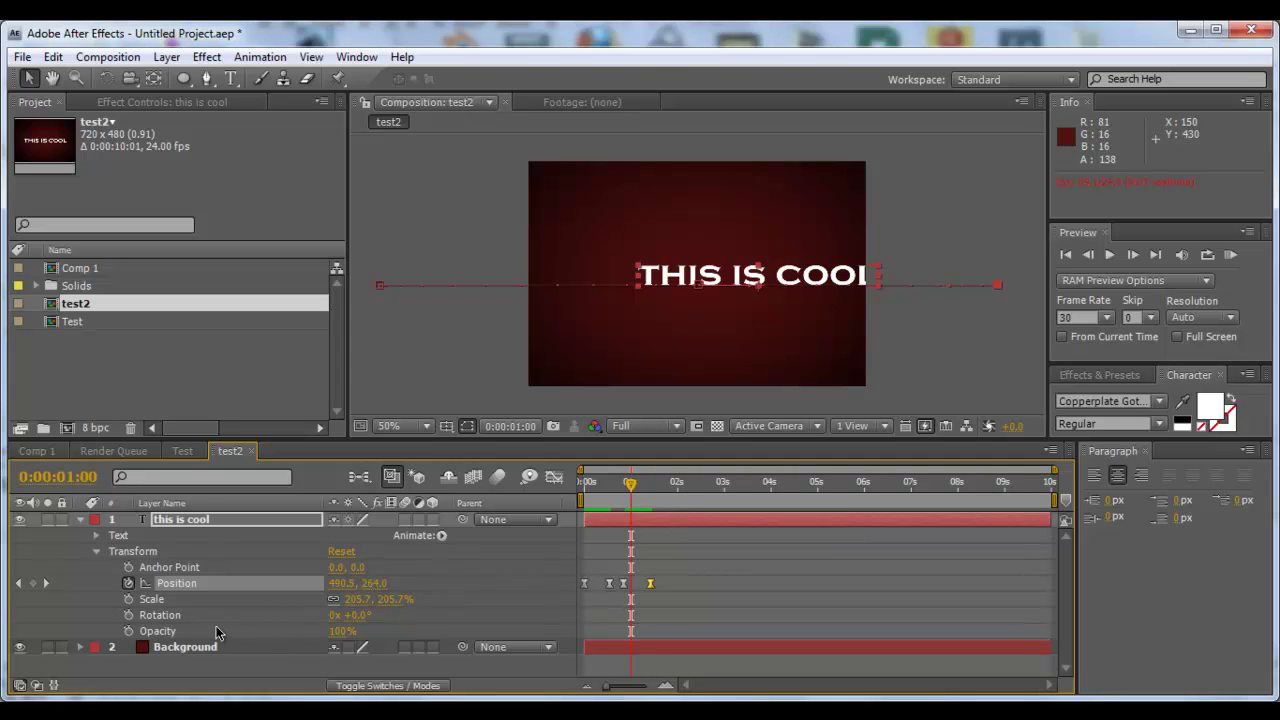
{"action": "left_click", "coordinate": [128, 631]}
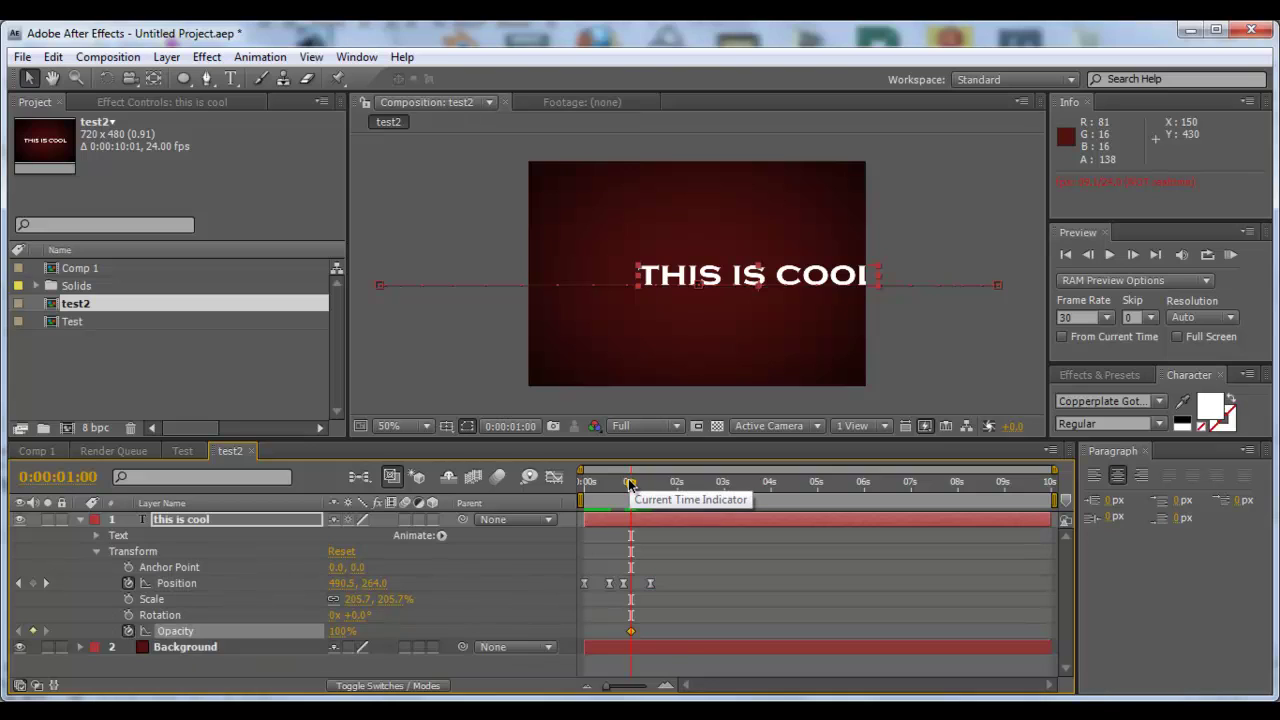
{"action": "left_click_drag", "start_coordinate": [629, 482], "coordinate": [638, 485]}
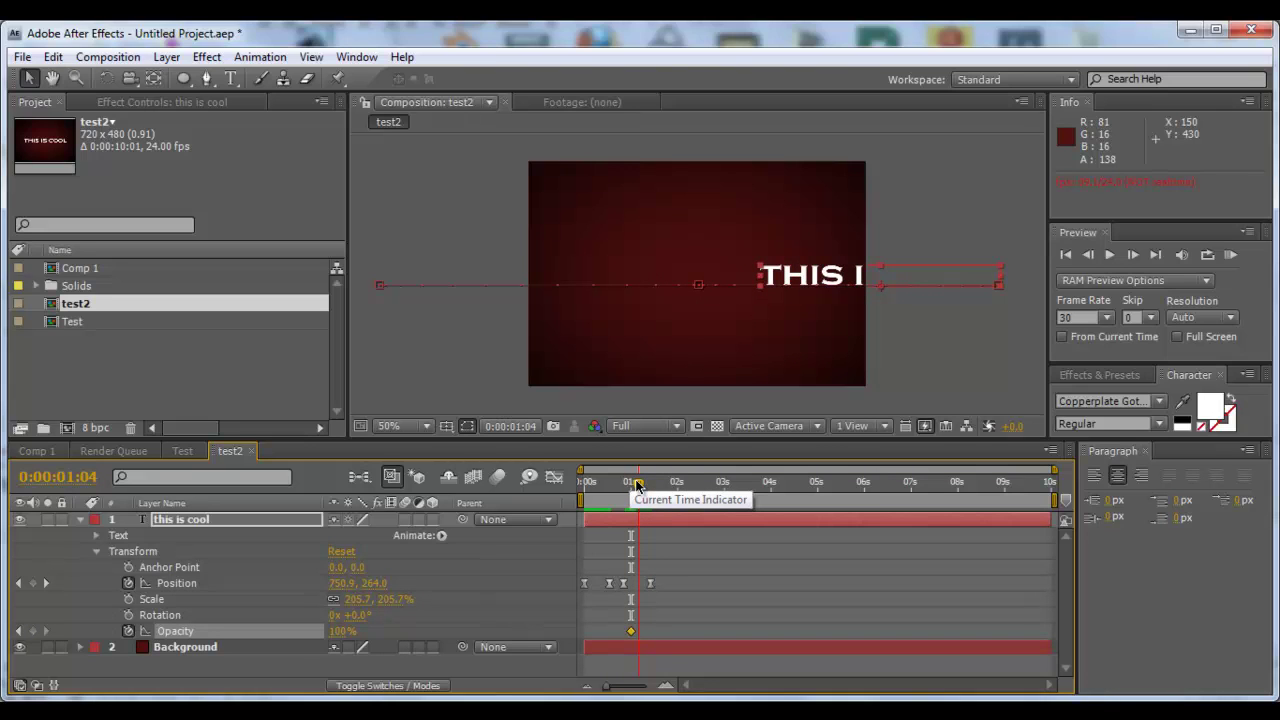
{"action": "left_click_drag", "start_coordinate": [637, 485], "coordinate": [642, 486]}
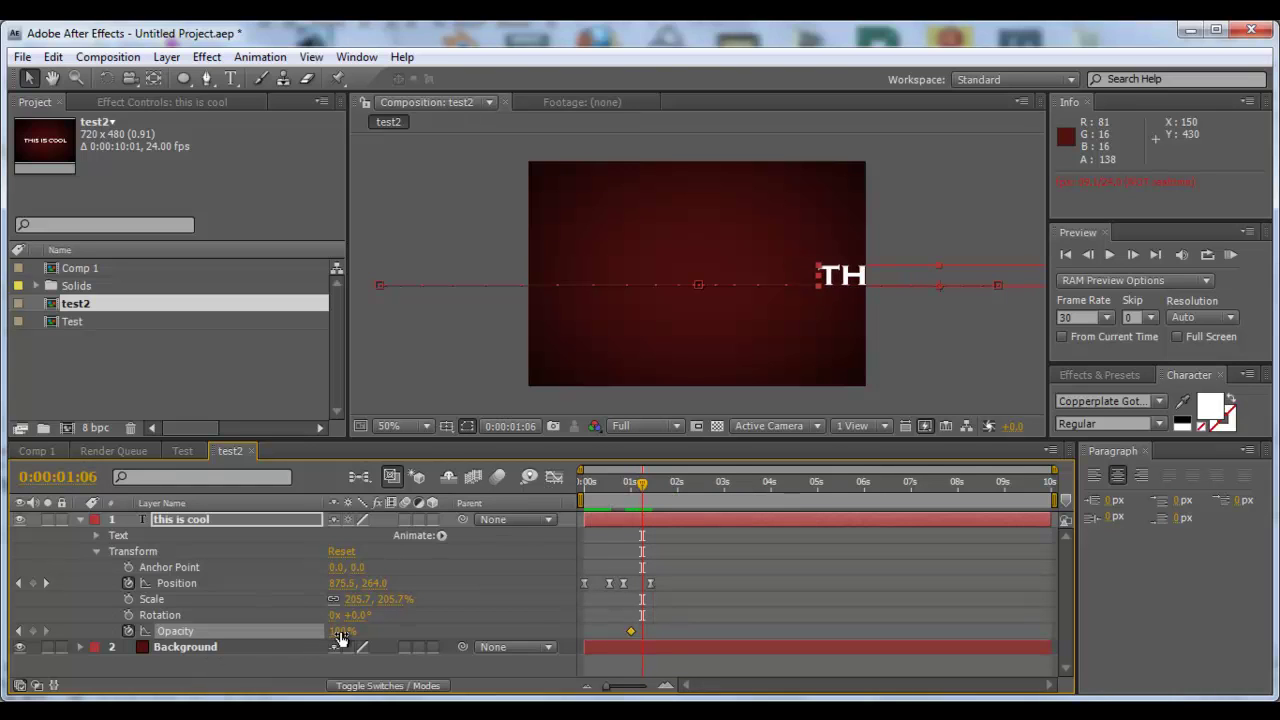
{"action": "left_click", "coordinate": [340, 632]}
{"action": "type", "text": "0"}
{"action": "key", "text": "Return"}
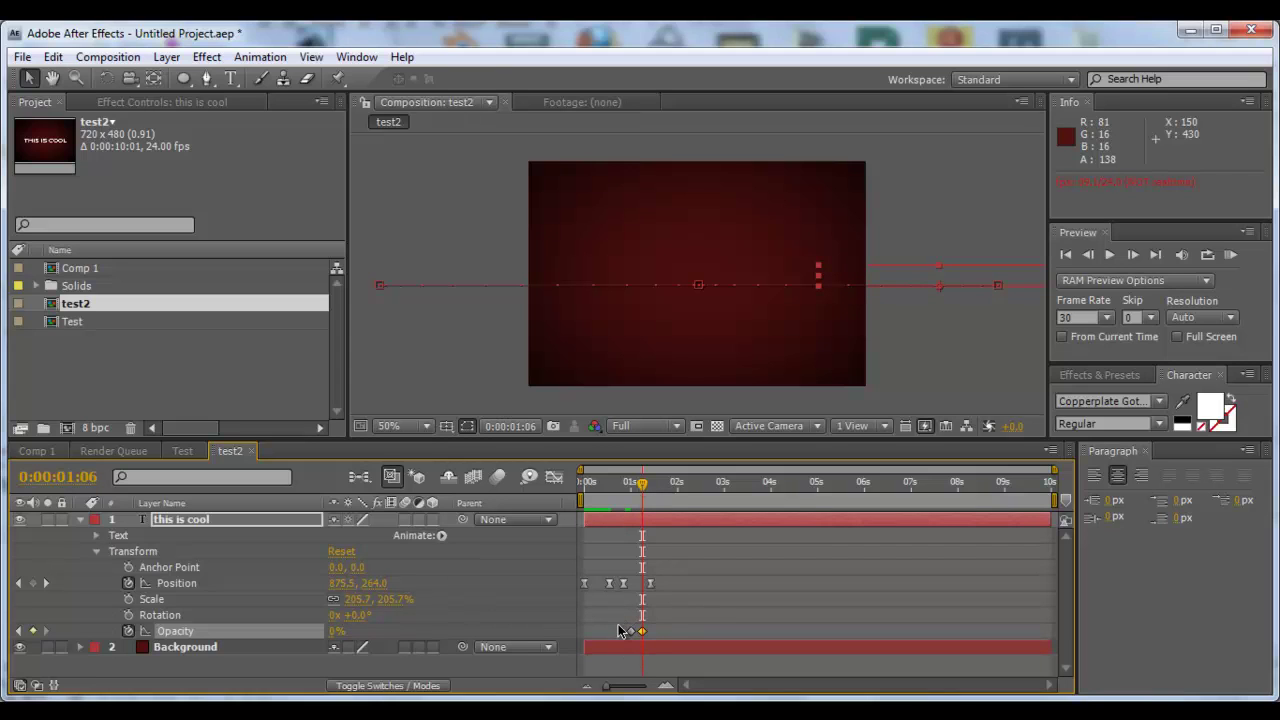
{"action": "left_click_drag", "start_coordinate": [619, 626], "coordinate": [651, 629]}
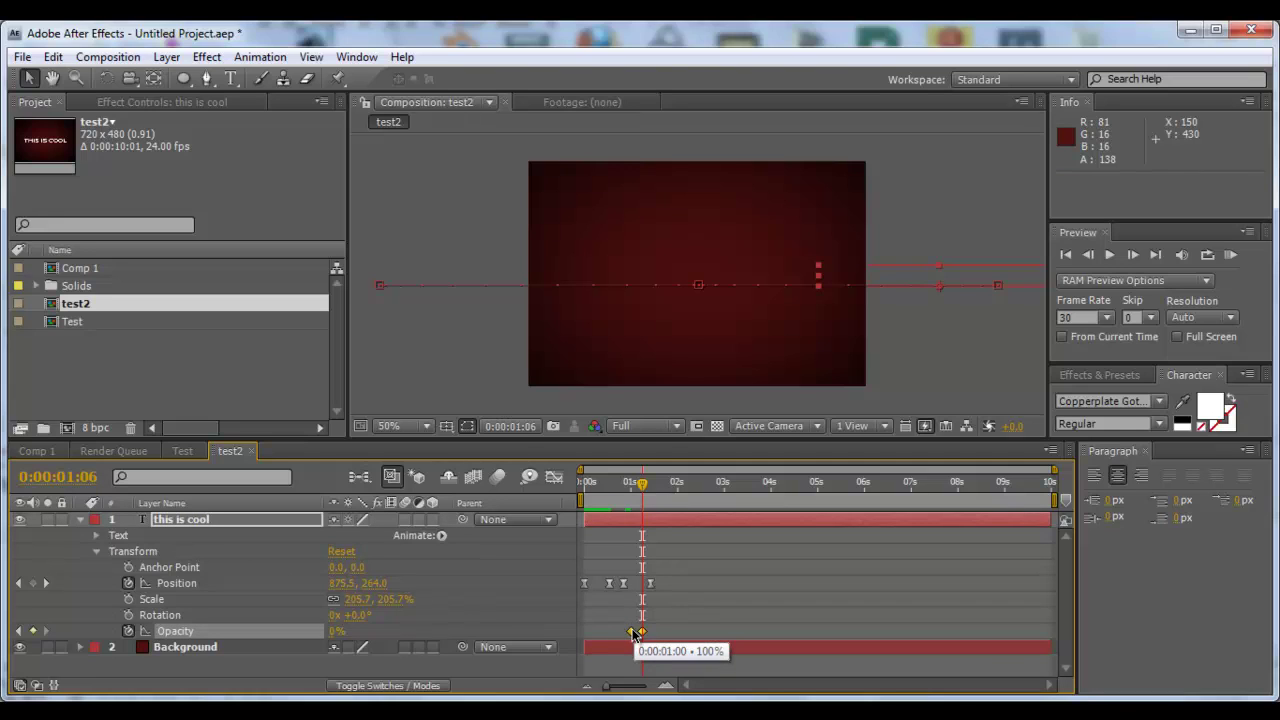
Step: Apply Easy Ease to the two selected Opacity keyframes
{"action": "key", "text": "XF86AudioRaiseVolume"}
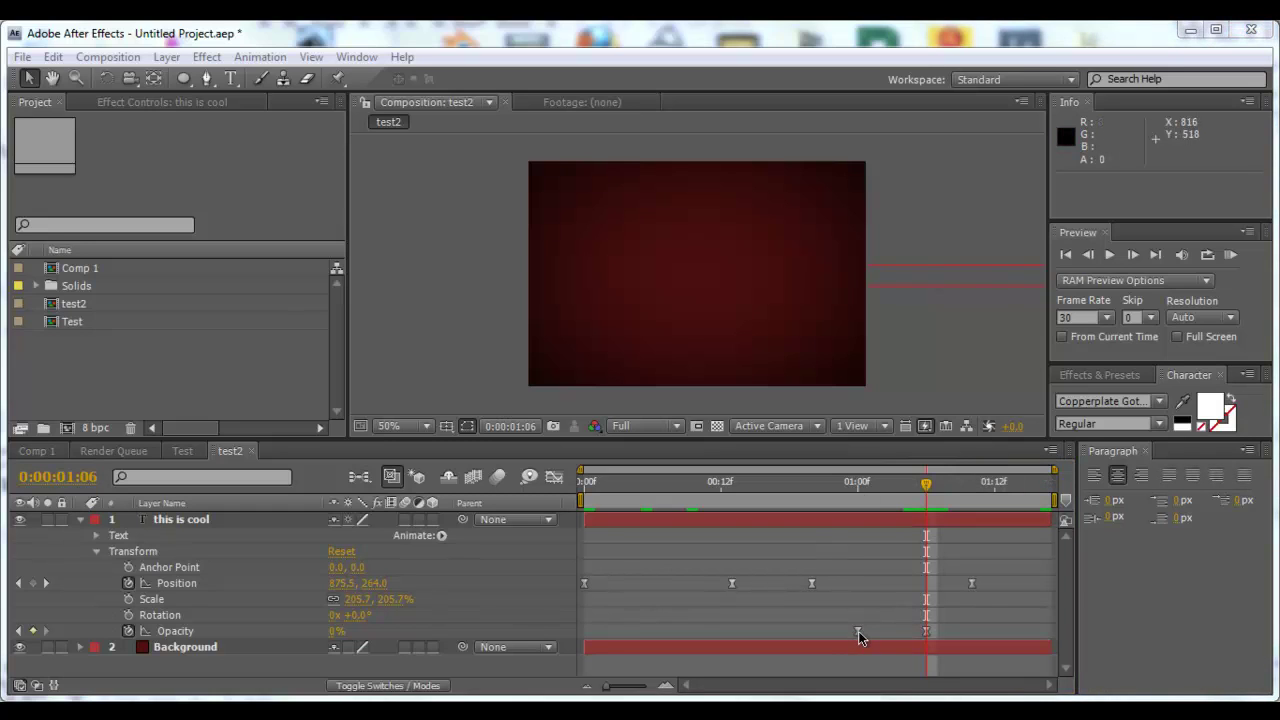
{"action": "mouse_move", "coordinate": [857, 636]}
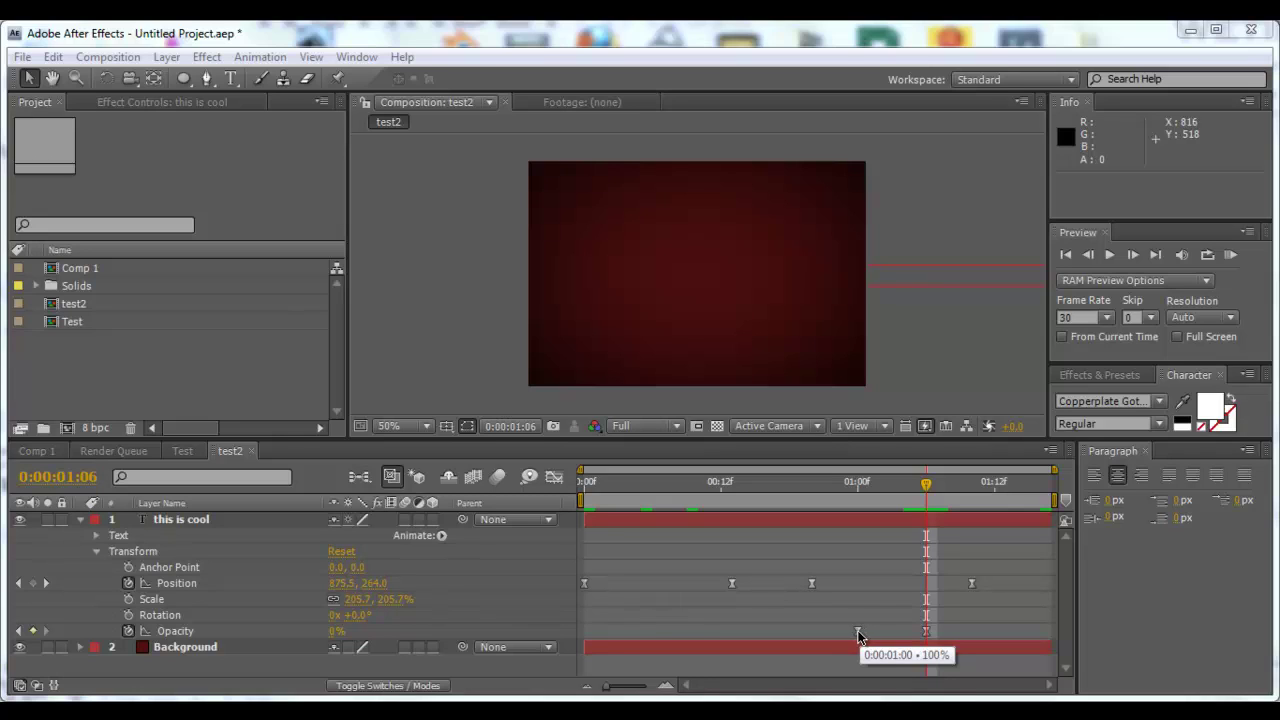
{"action": "right_click", "coordinate": [857, 636]}
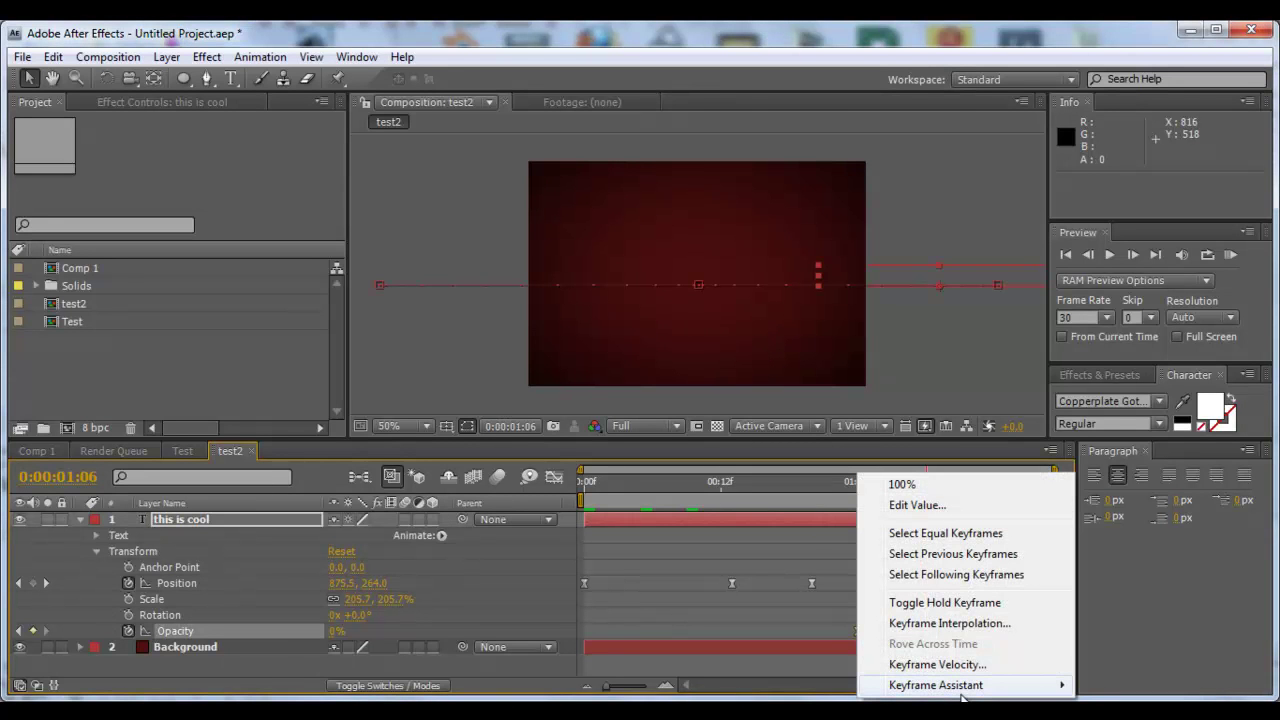
{"action": "mouse_move", "coordinate": [960, 690]}
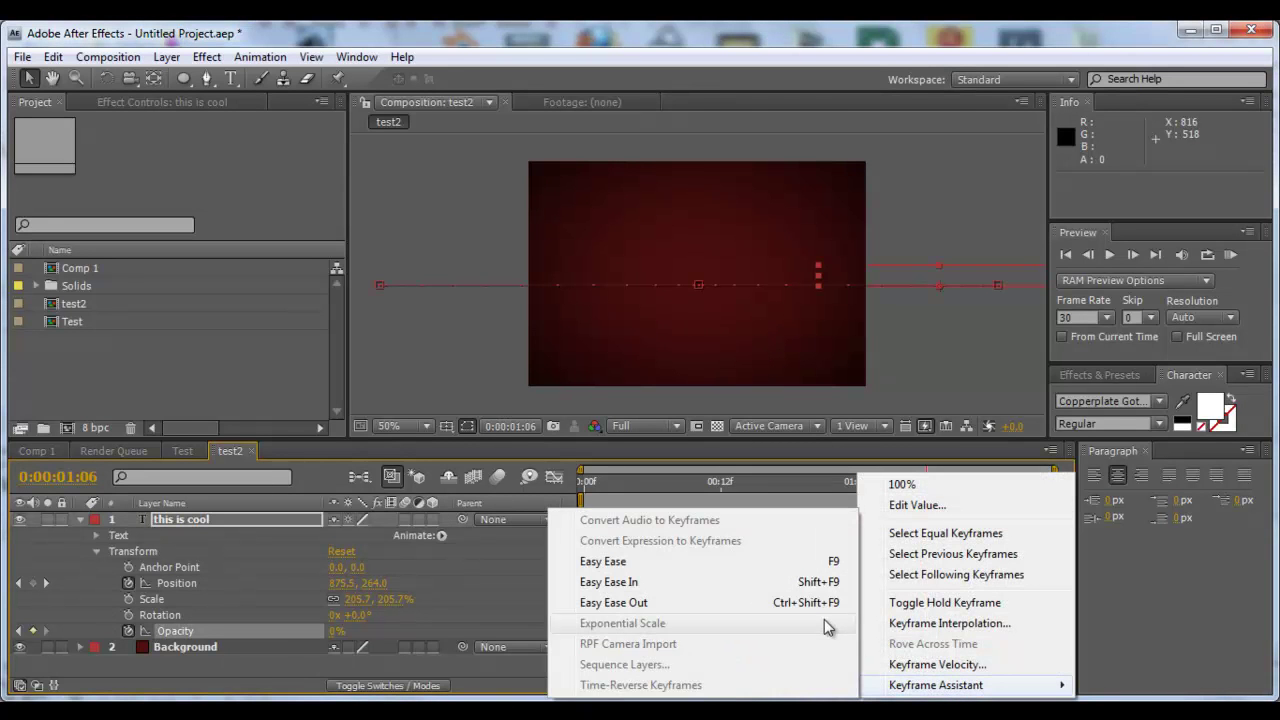
{"action": "left_click", "coordinate": [789, 561]}
{"action": "left_click", "coordinate": [800, 483]}
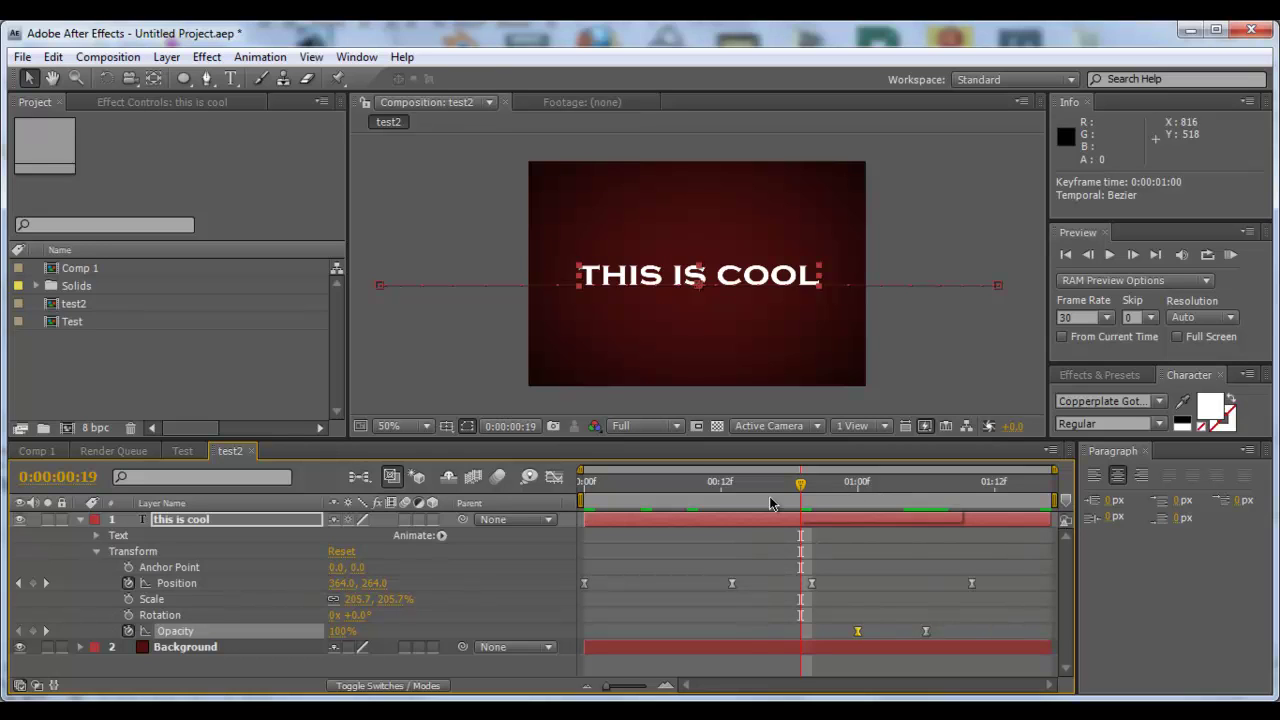
Step: Rewind to 0:00:00:00 and preview the full slide-in, hold and fade-out animation
{"action": "left_click", "coordinate": [643, 487]}
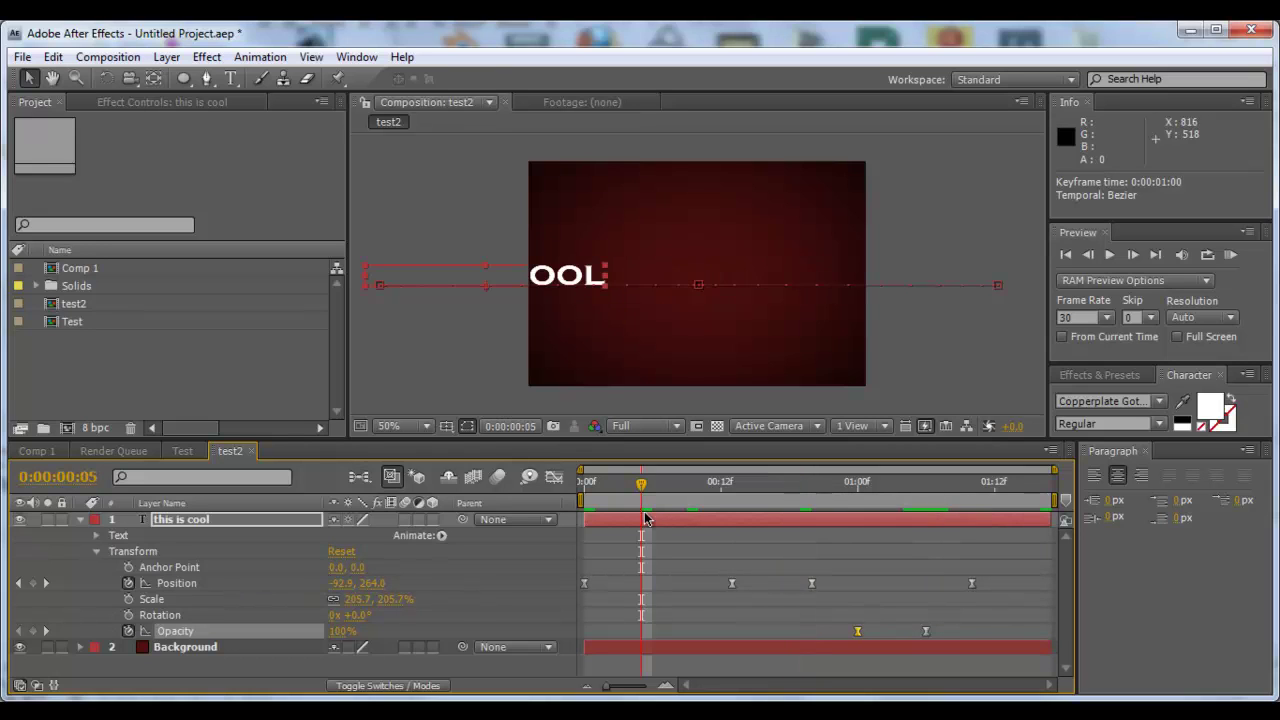
{"action": "left_click_drag", "start_coordinate": [643, 487], "coordinate": [586, 490]}
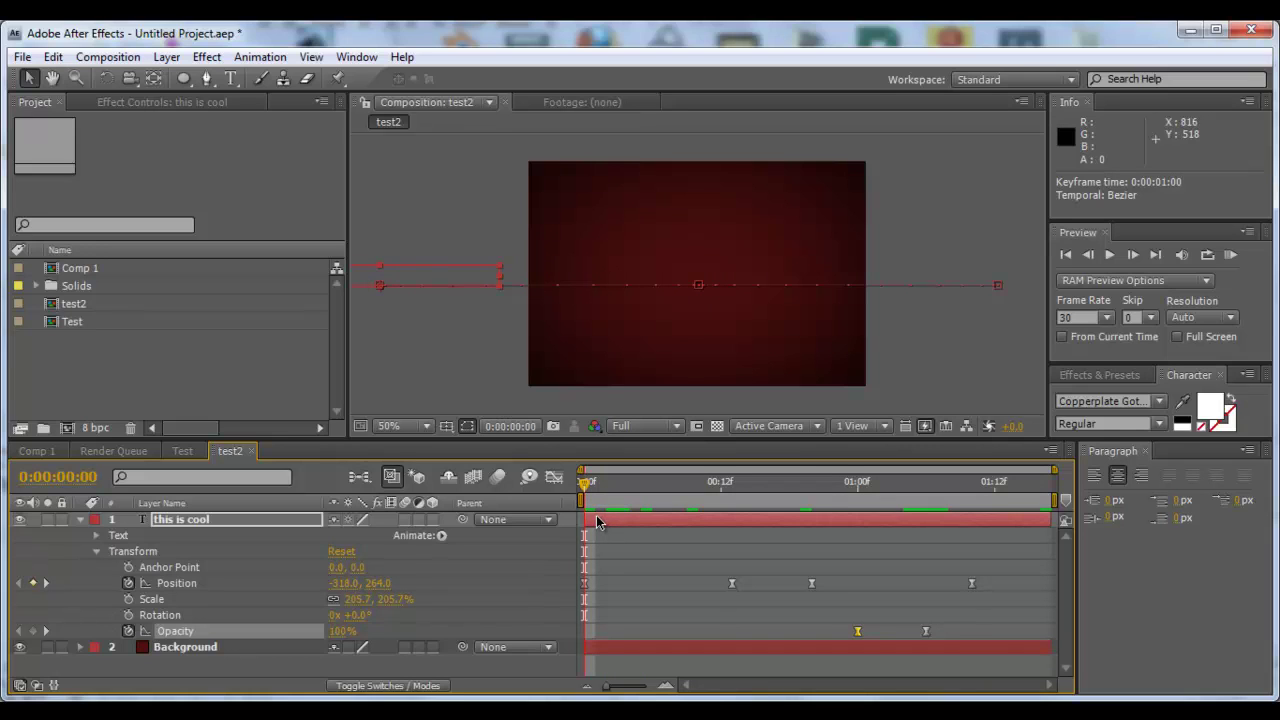
{"action": "key", "text": "space"}
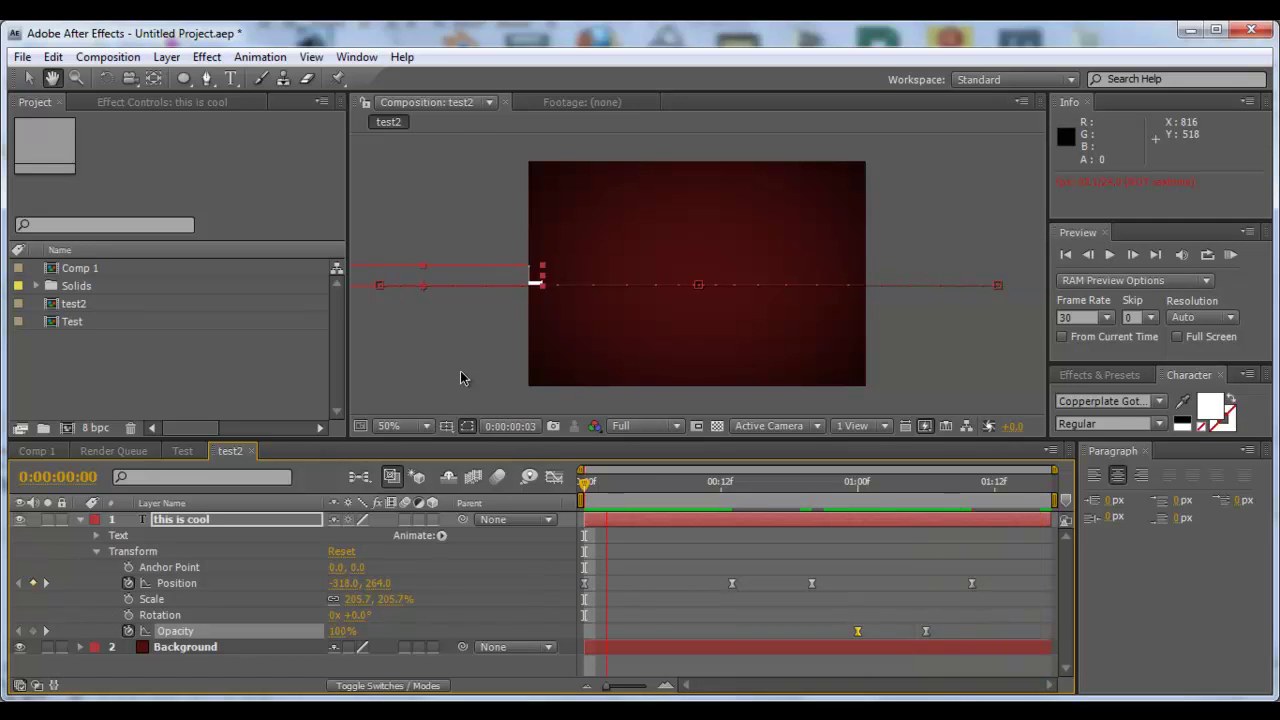
{"action": "key", "text": "space"}
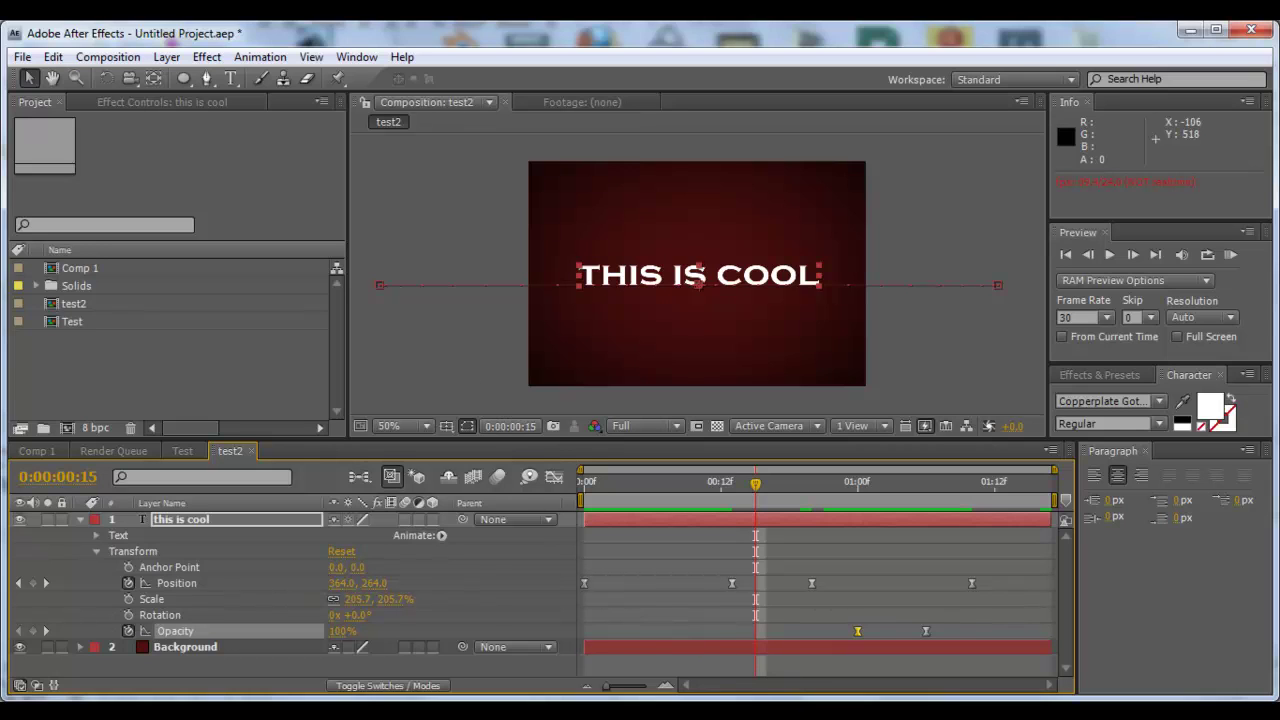
{"action": "mouse_move", "coordinate": [838, 712]}
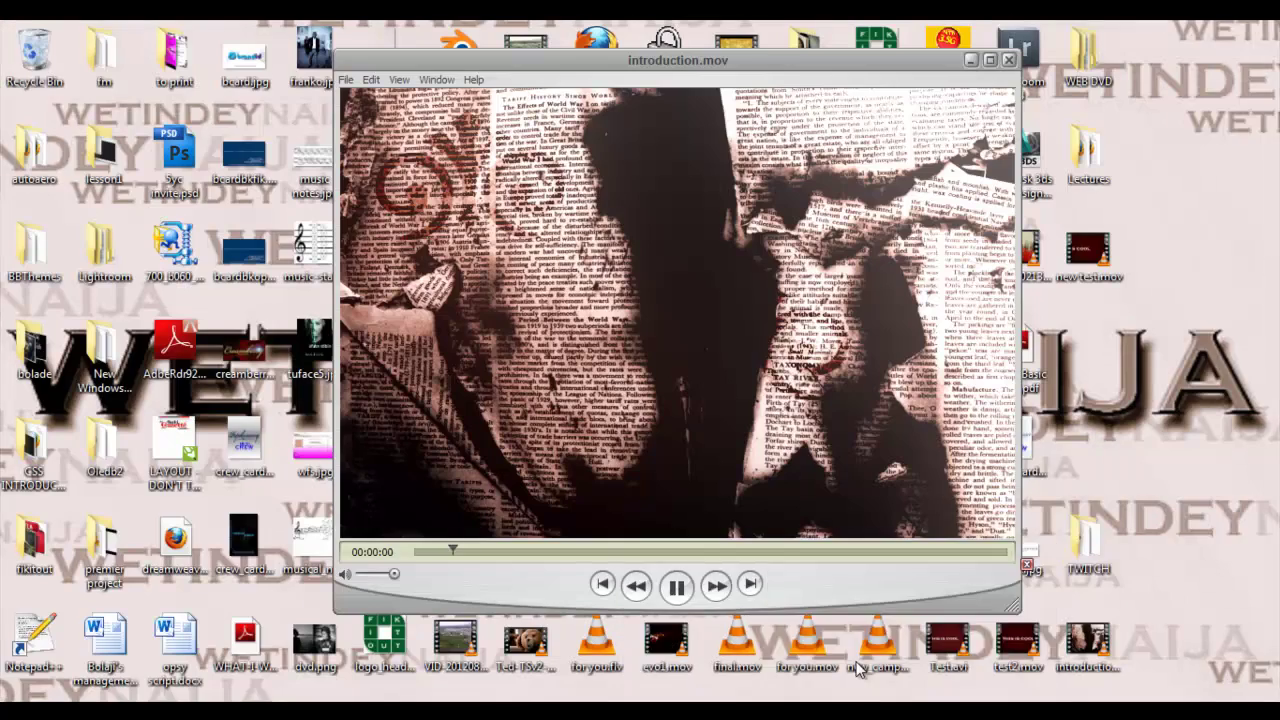
{"action": "left_click", "coordinate": [862, 666]}
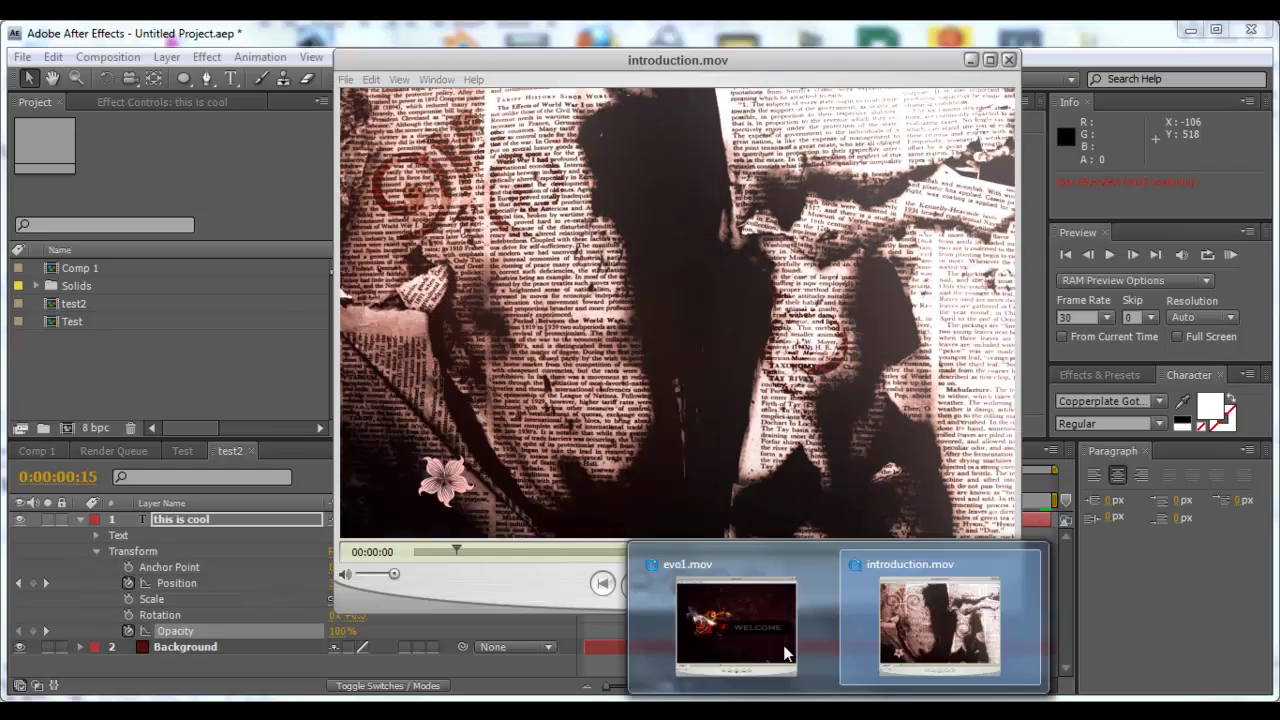
{"action": "left_click", "coordinate": [783, 645]}
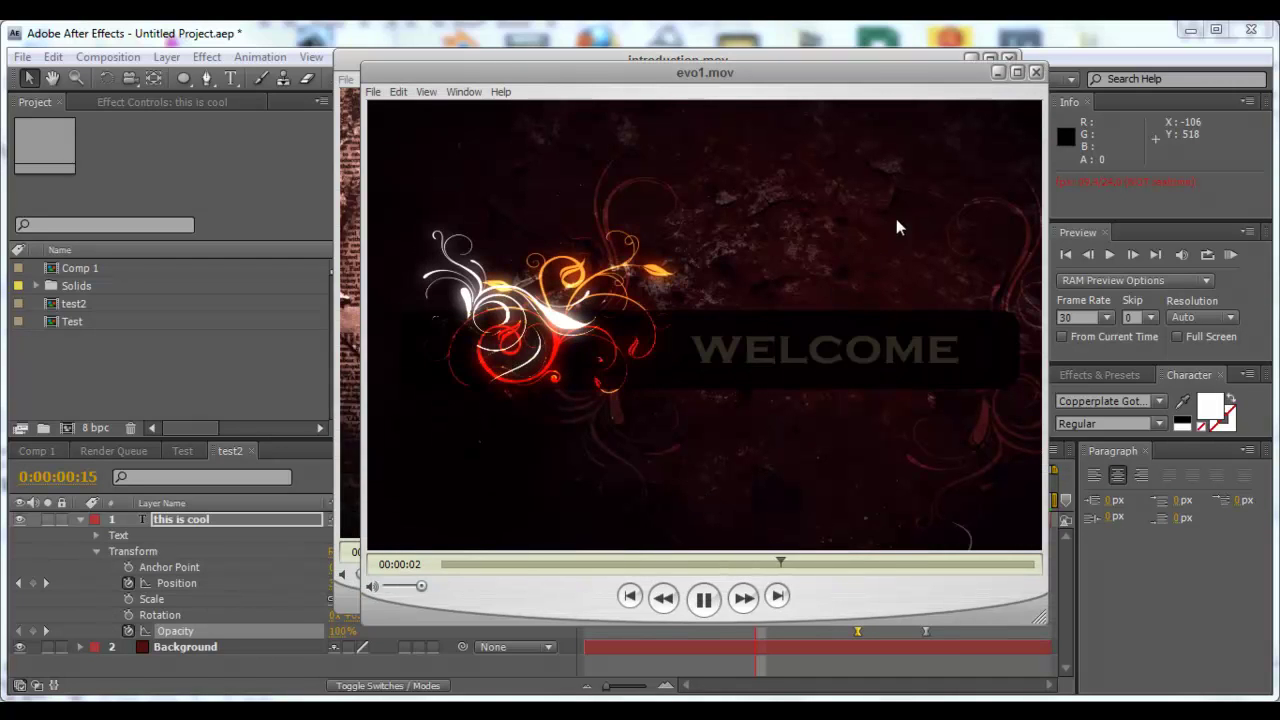
{"action": "left_click", "coordinate": [998, 73]}
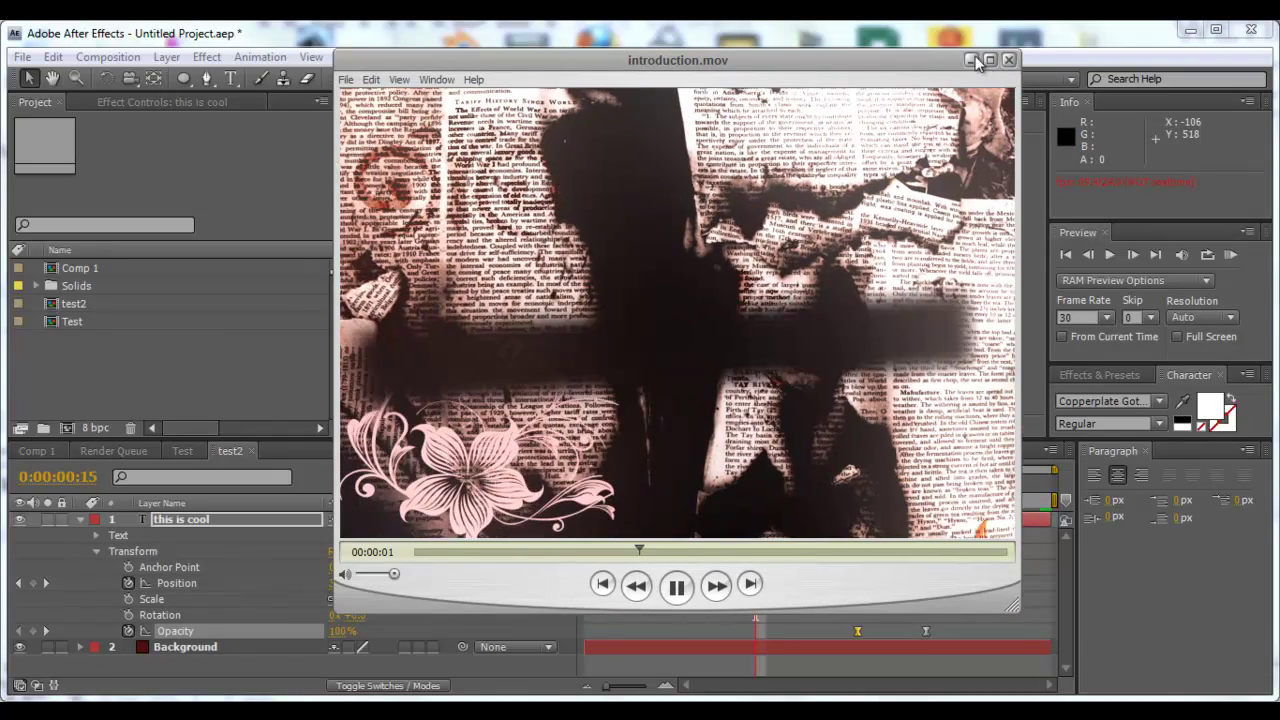
{"action": "left_click", "coordinate": [970, 60]}
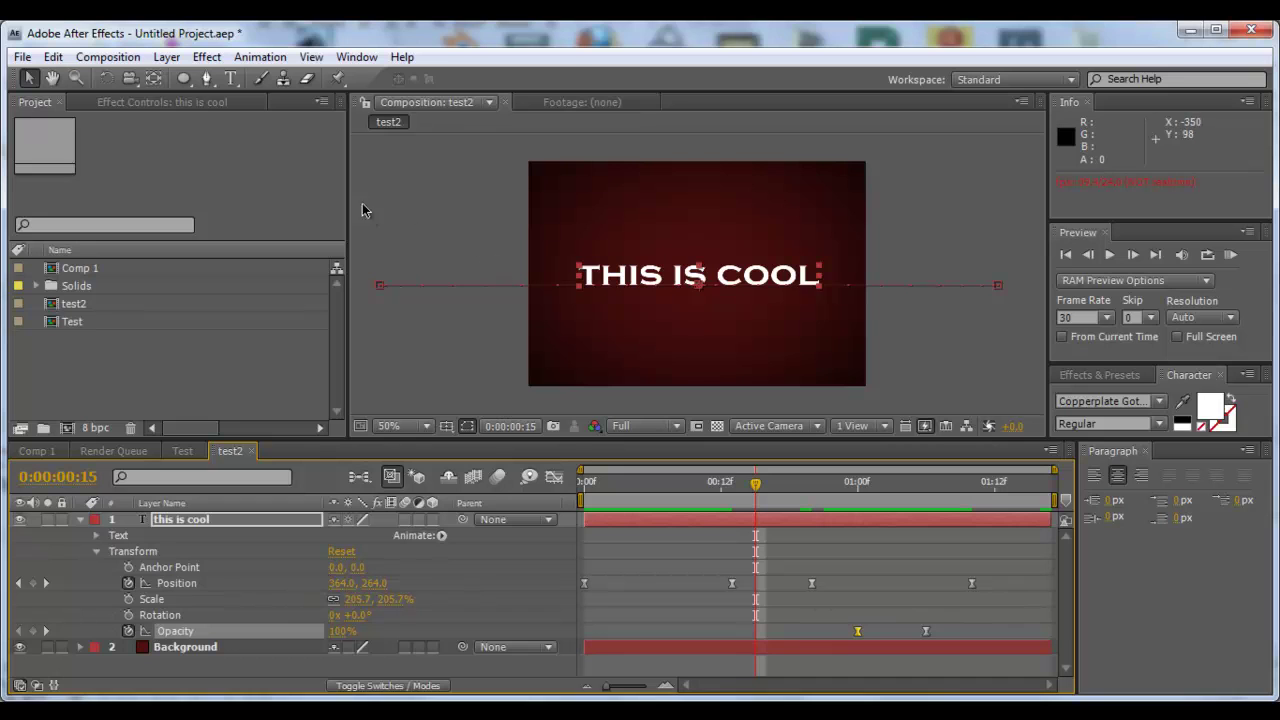
Step: Add test2 to the render queue with QuickTime Movie as the output format
{"action": "left_click", "coordinate": [117, 60]}
{"action": "left_click", "coordinate": [155, 217]}
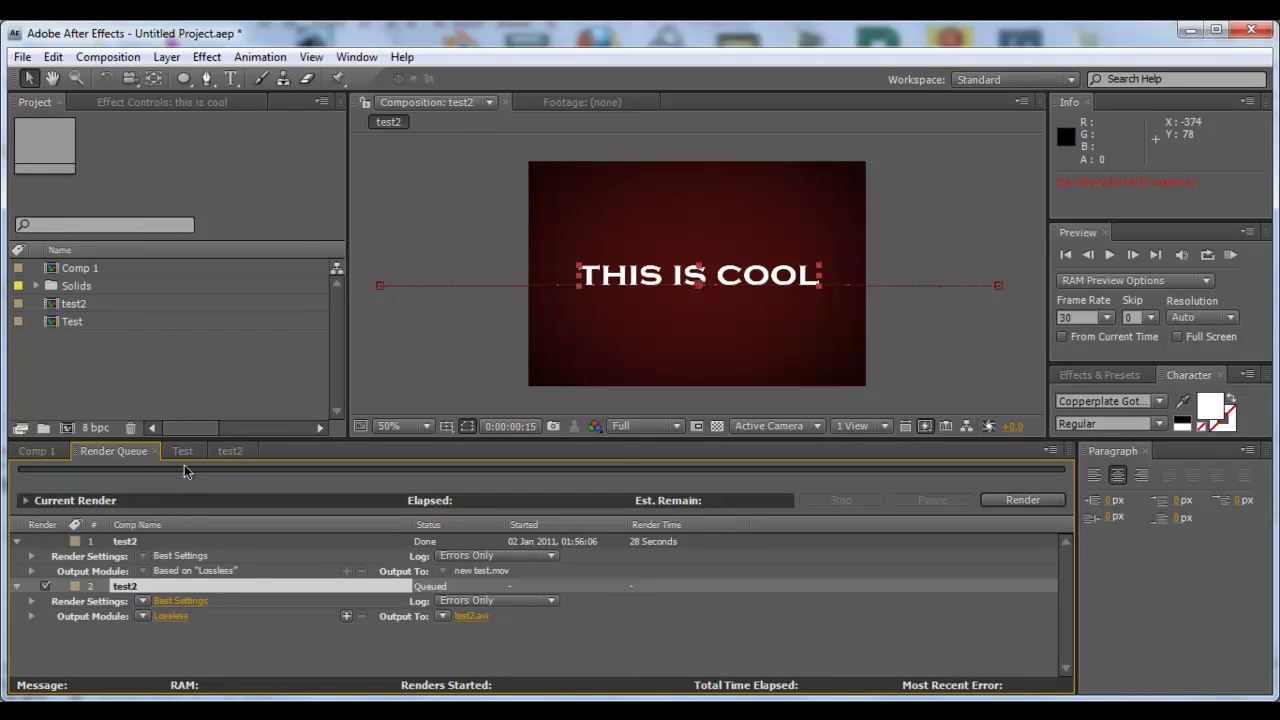
{"action": "left_click", "coordinate": [169, 617]}
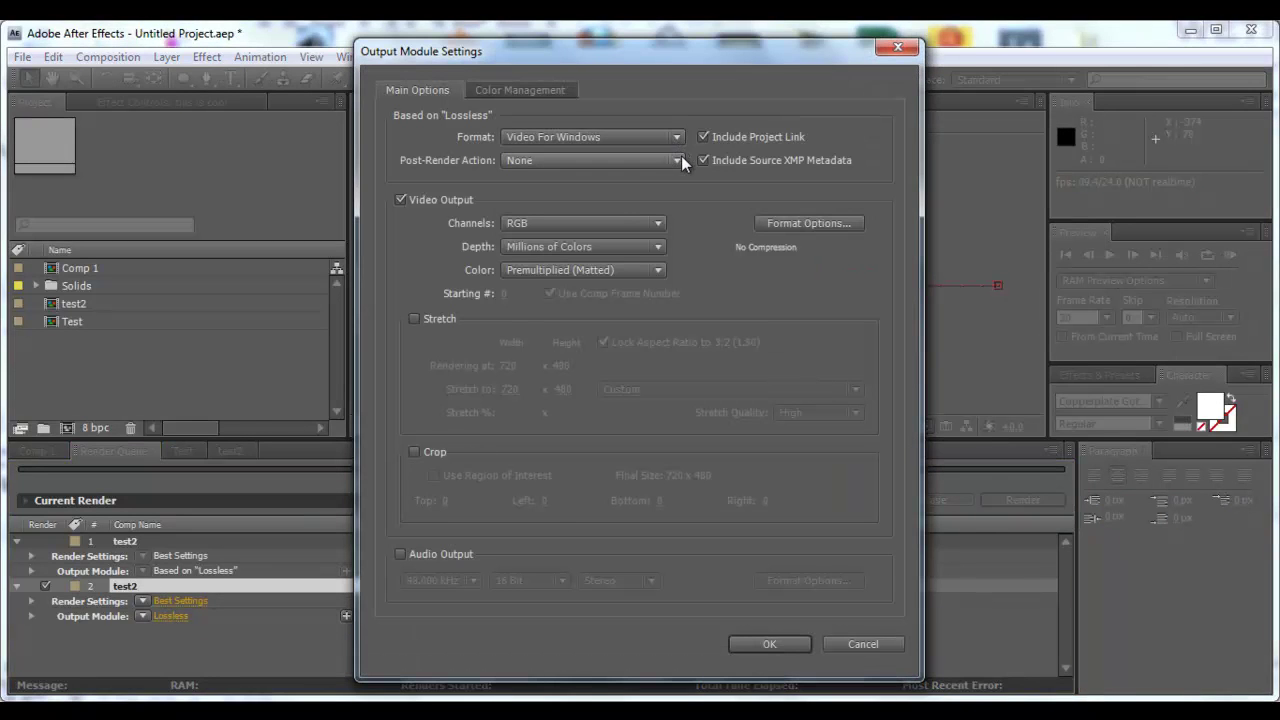
{"action": "left_click", "coordinate": [677, 137]}
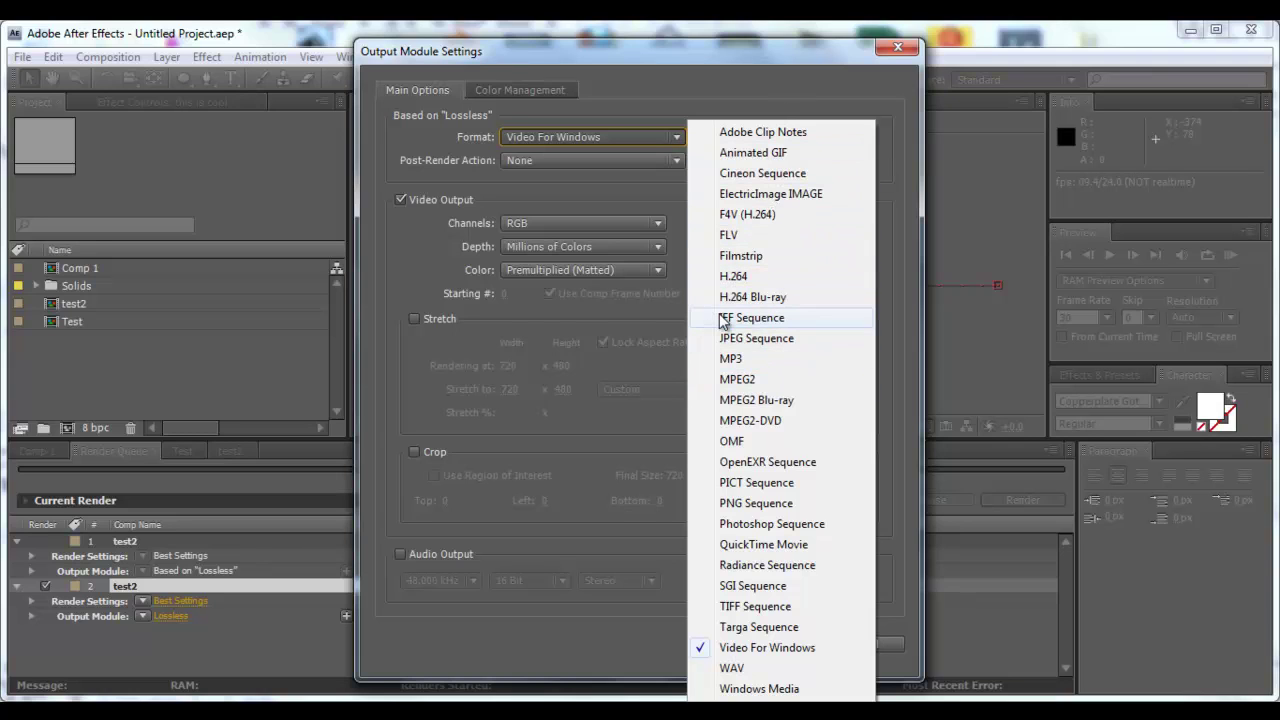
{"action": "left_click", "coordinate": [760, 545]}
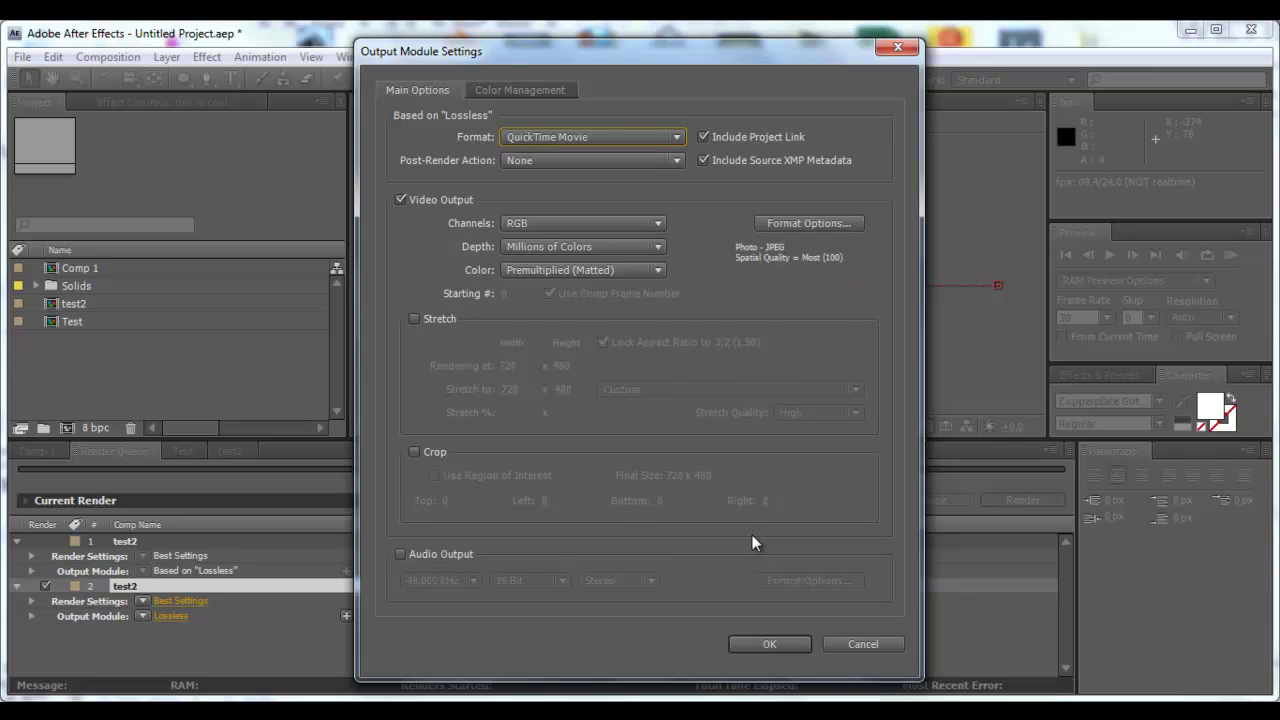
Step: Set the QuickTime compression to Photo - JPEG and confirm the output settings
{"action": "left_click", "coordinate": [806, 224]}
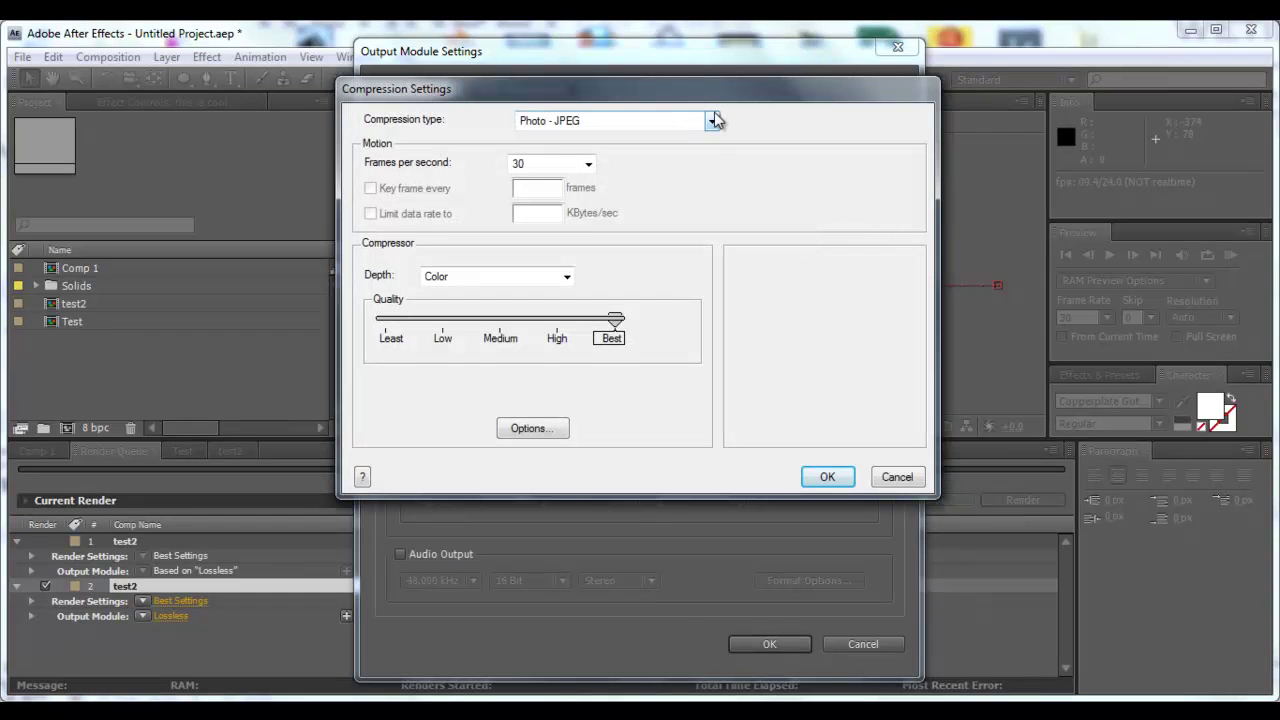
{"action": "left_click", "coordinate": [713, 121]}
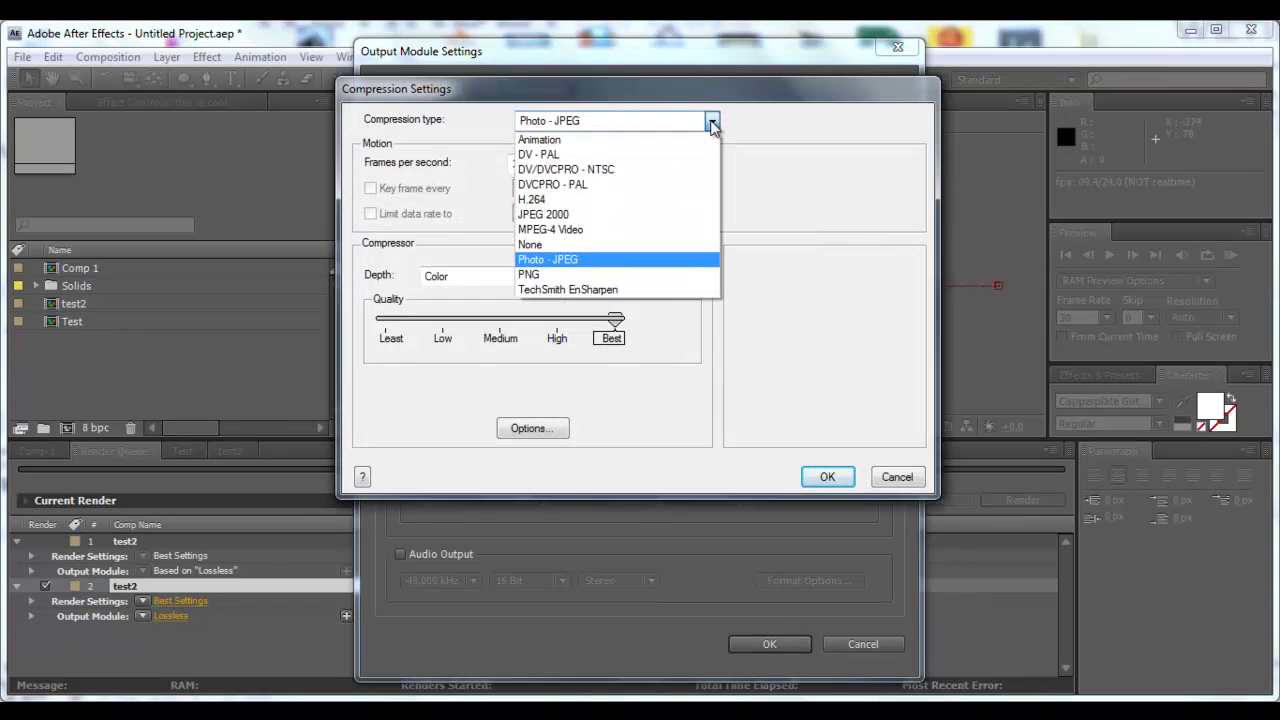
{"action": "left_click", "coordinate": [693, 142]}
{"action": "left_click", "coordinate": [712, 121]}
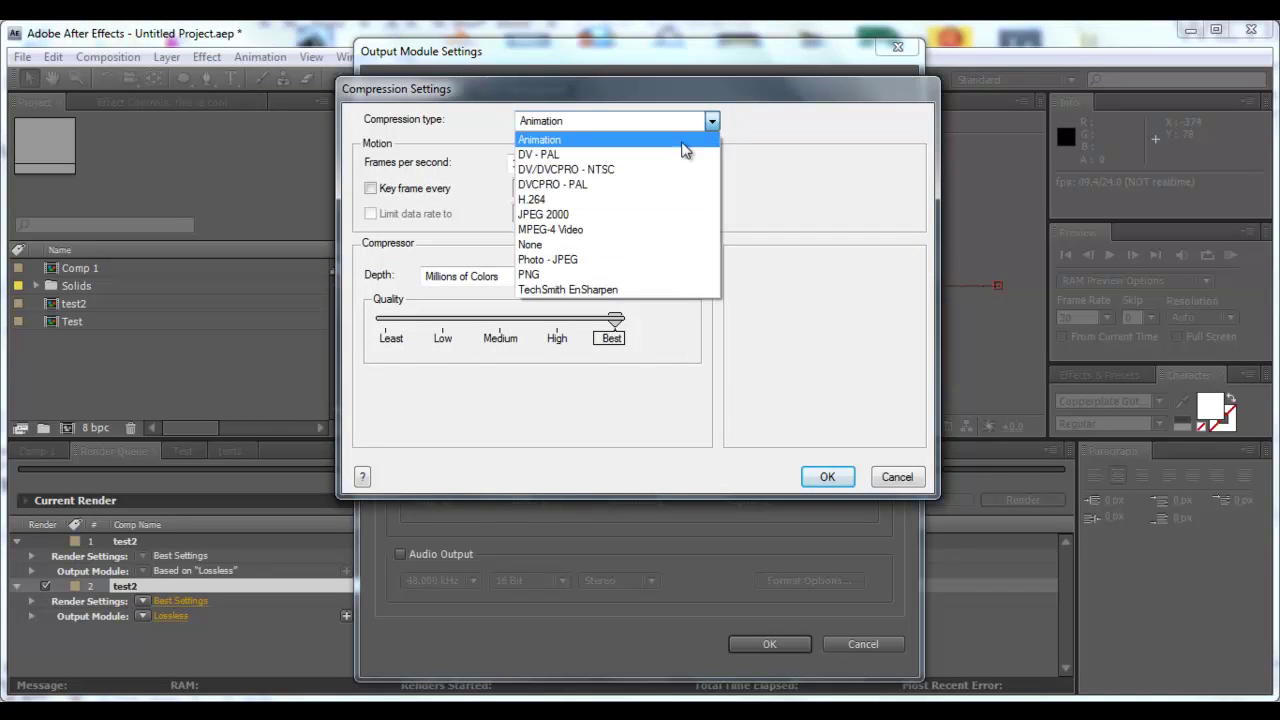
{"action": "left_click", "coordinate": [610, 260]}
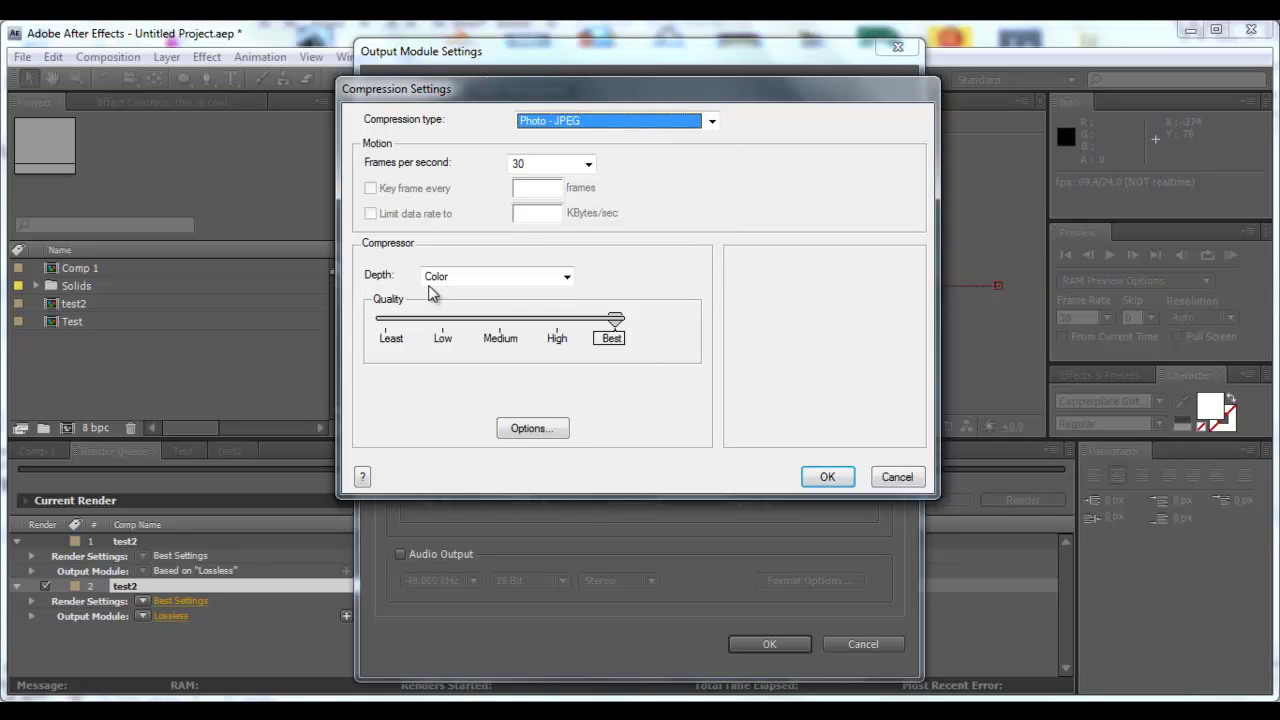
{"action": "left_click", "coordinate": [824, 479]}
{"action": "left_click", "coordinate": [770, 644]}
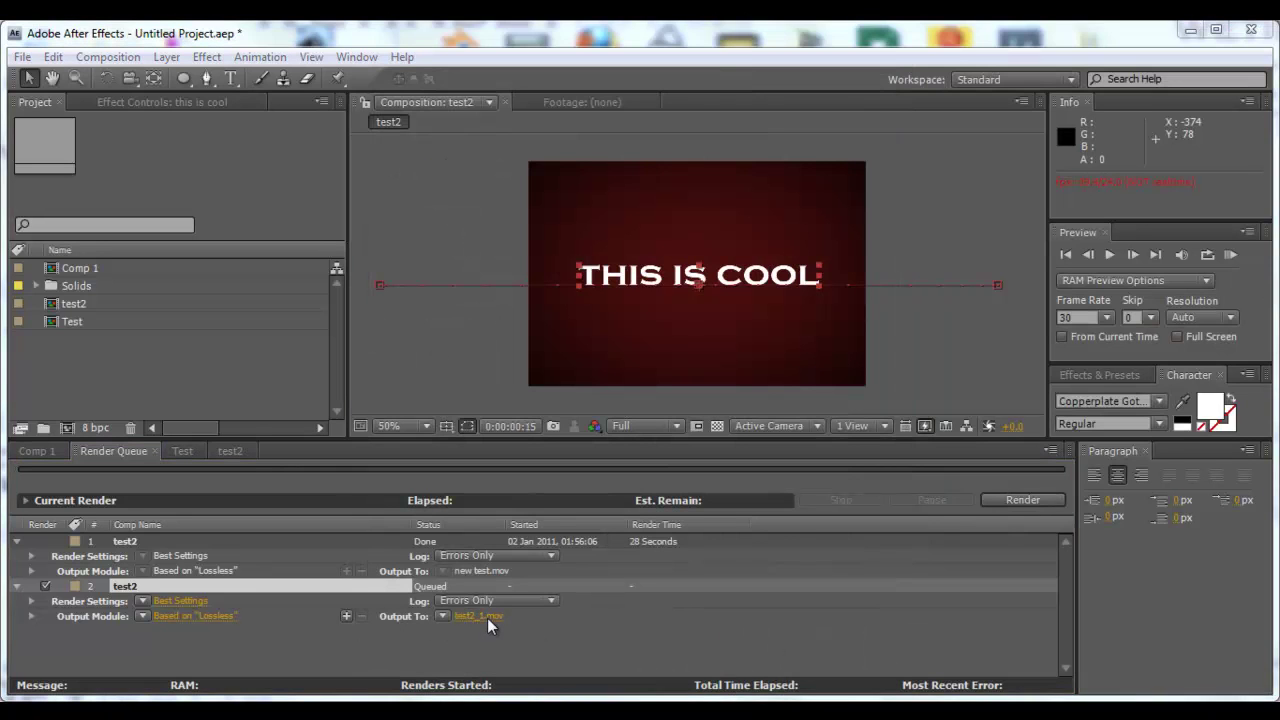
{"action": "left_click", "coordinate": [312, 465]}
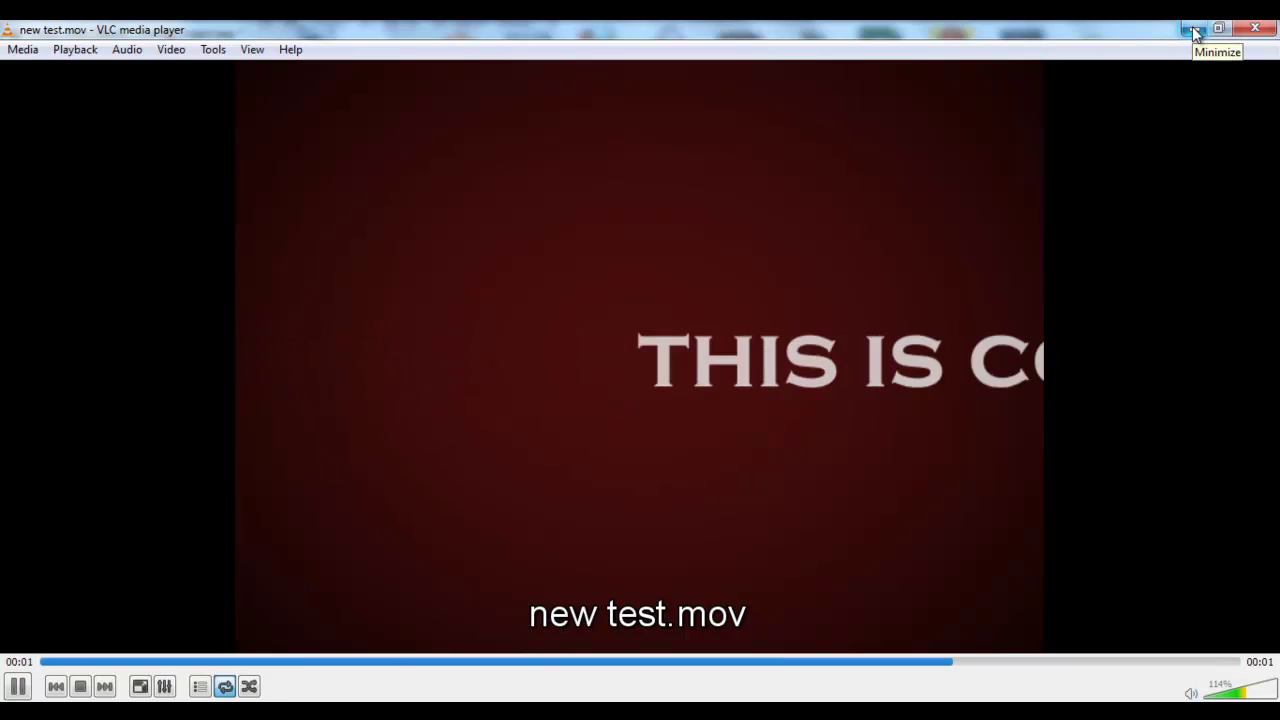
Step: Bring the introduction.mov clip to the front from the QuickTime taskbar previews
{"action": "left_click", "coordinate": [839, 715]}
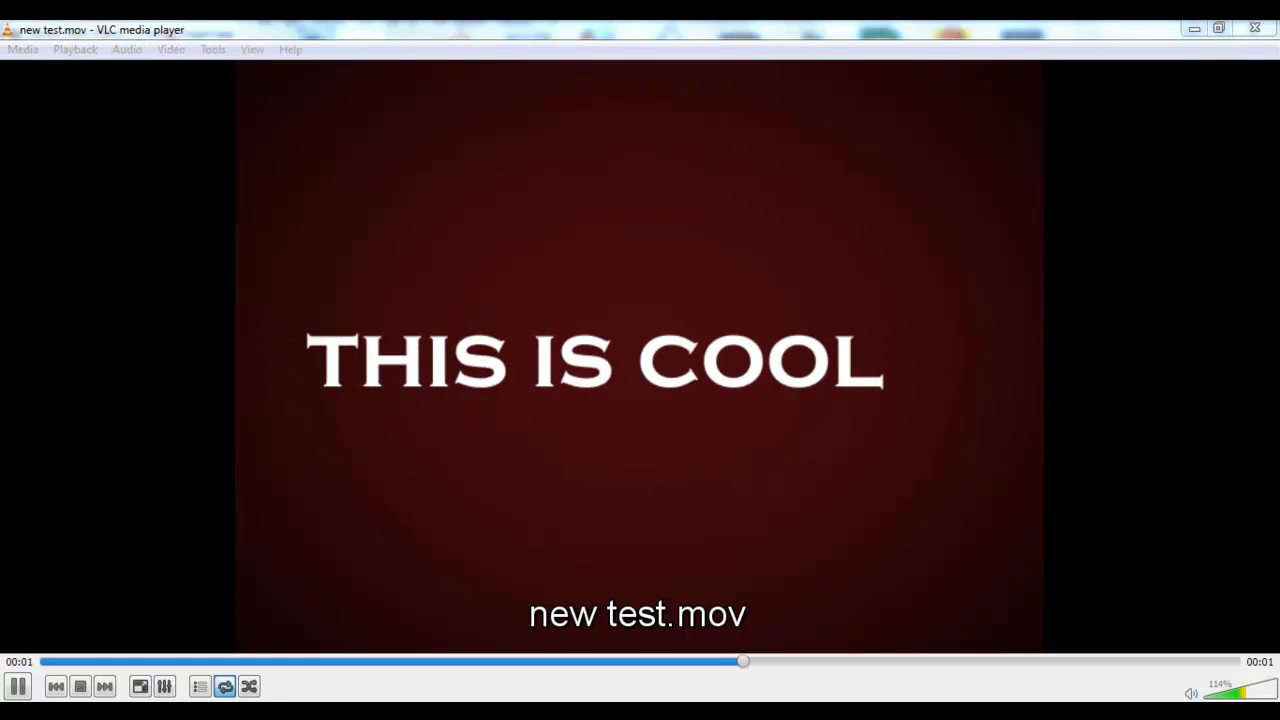
{"action": "left_click", "coordinate": [913, 623]}
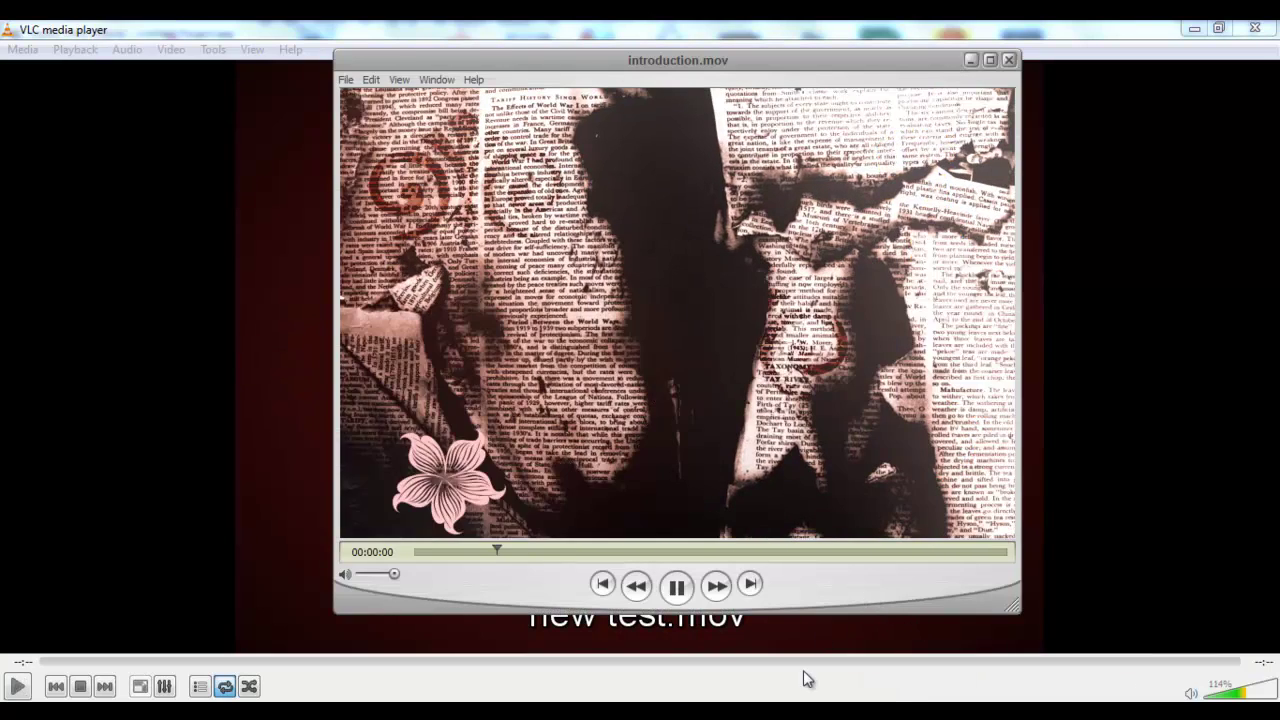
Step: Bring evo1.mov forward and place it left of introduction.mov, which moves to the right
{"action": "mouse_move", "coordinate": [780, 712]}
{"action": "mouse_move", "coordinate": [839, 714]}
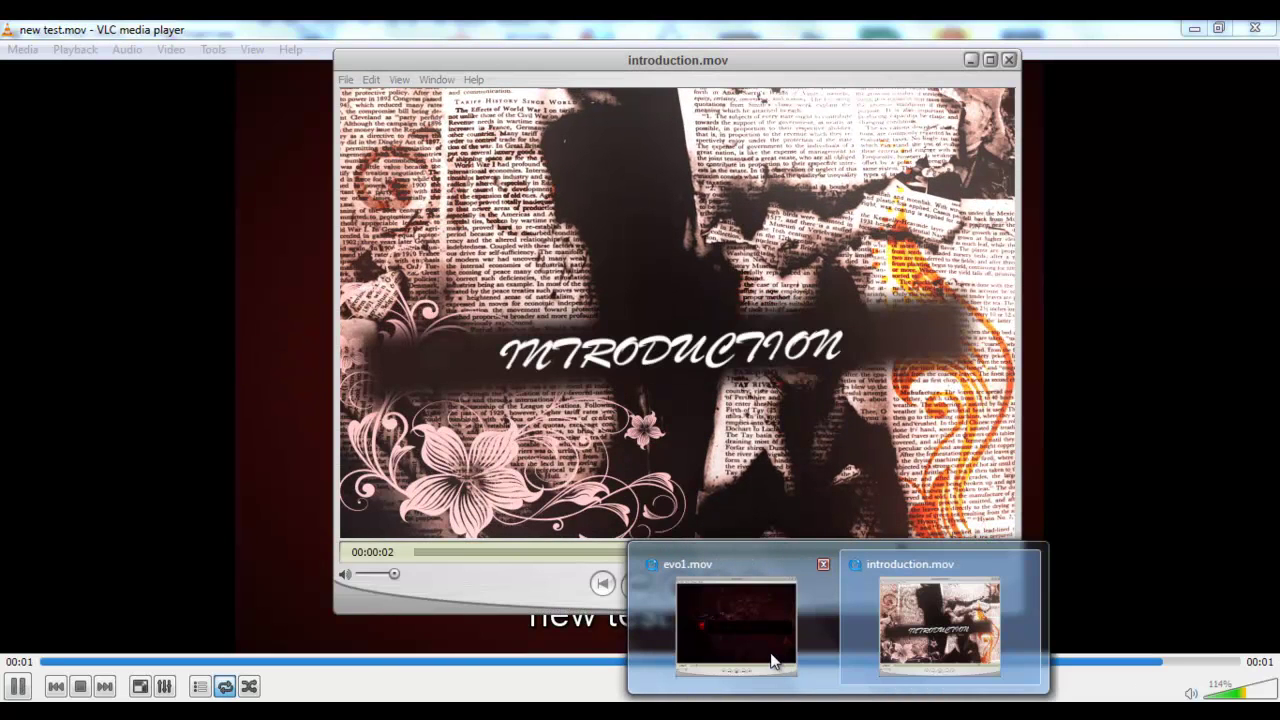
{"action": "left_click", "coordinate": [763, 634]}
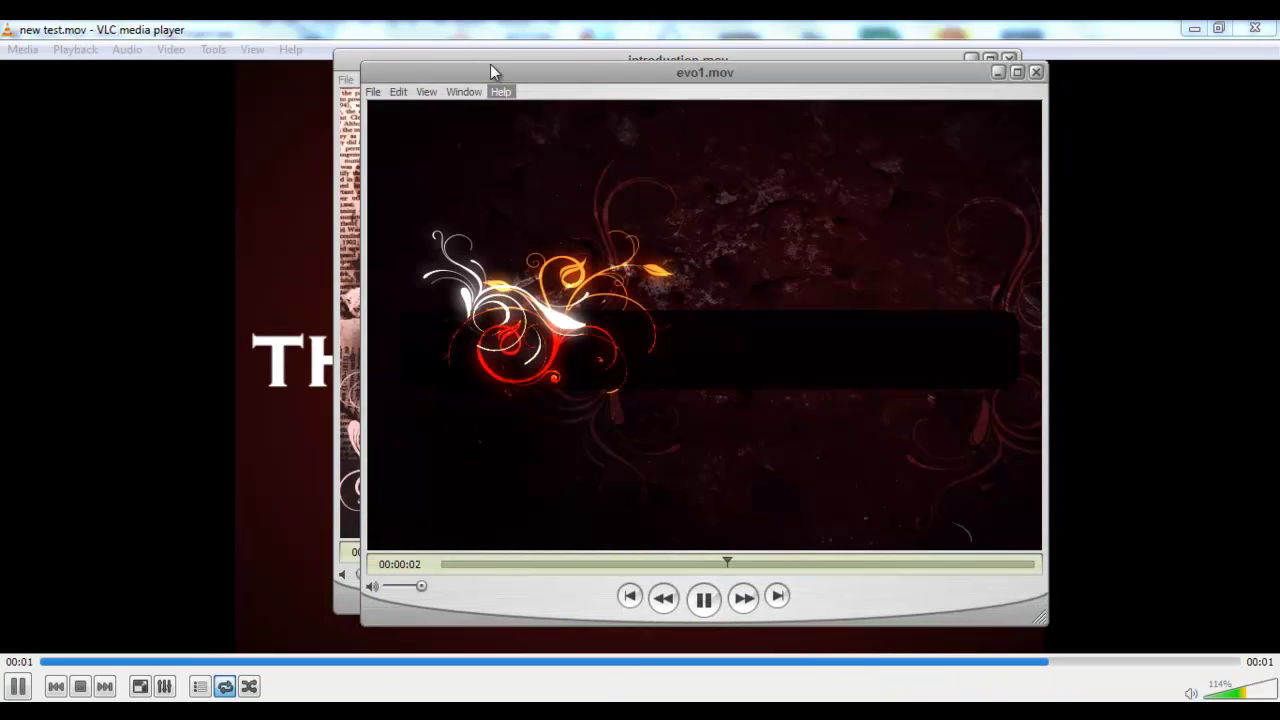
{"action": "left_click_drag", "start_coordinate": [472, 62], "coordinate": [33, 105]}
{"action": "left_click_drag", "start_coordinate": [615, 60], "coordinate": [891, 113]}
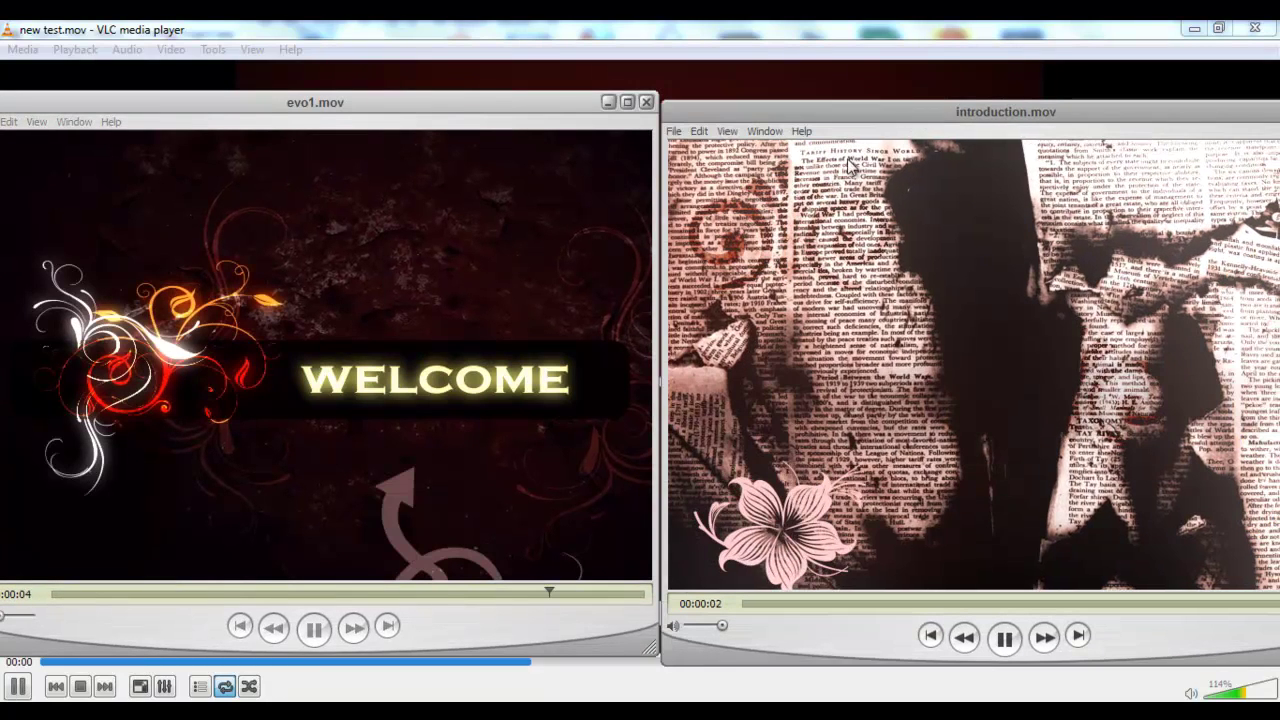